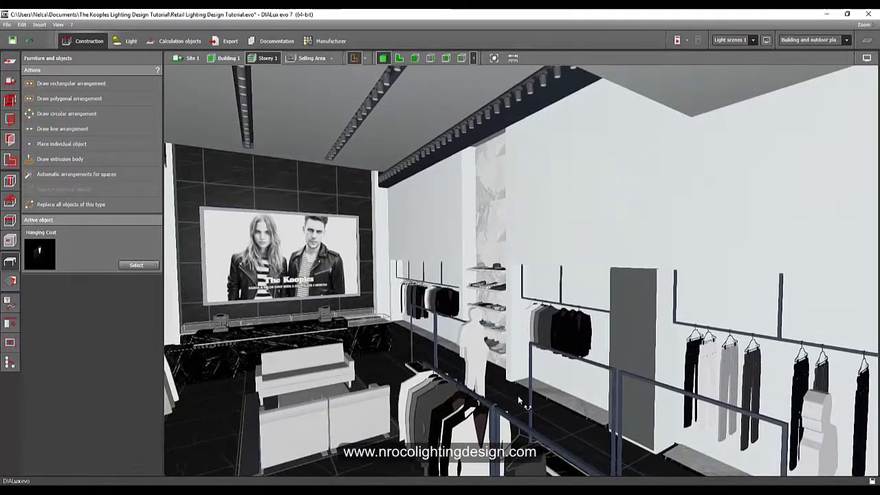
- Dismiss the save reminder and examine the 3D selling area, focusing on the ceiling track spotlights and the wall displays they light
{"action": "right_click_drag", "start_coordinate": [518, 401], "coordinate": [495, 421]}
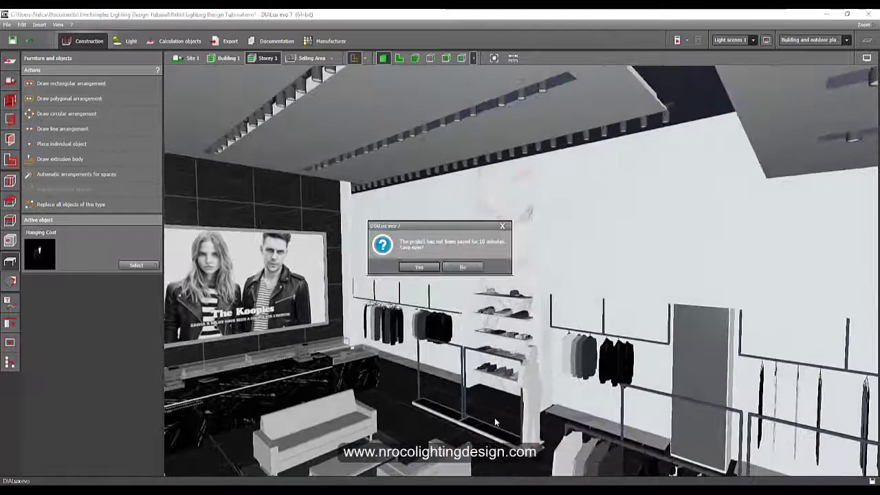
{"action": "left_click", "coordinate": [502, 226]}
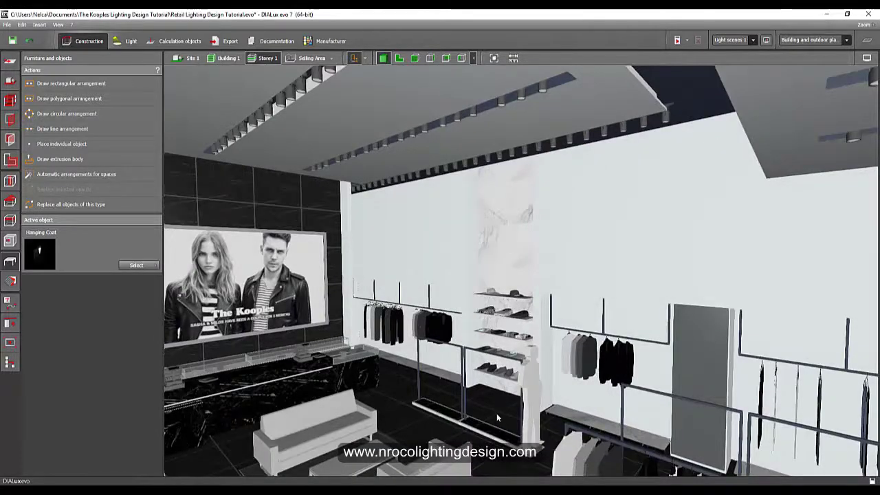
{"action": "scroll", "coordinate": [496, 413], "scroll_direction": "up", "scroll_amount": 3}
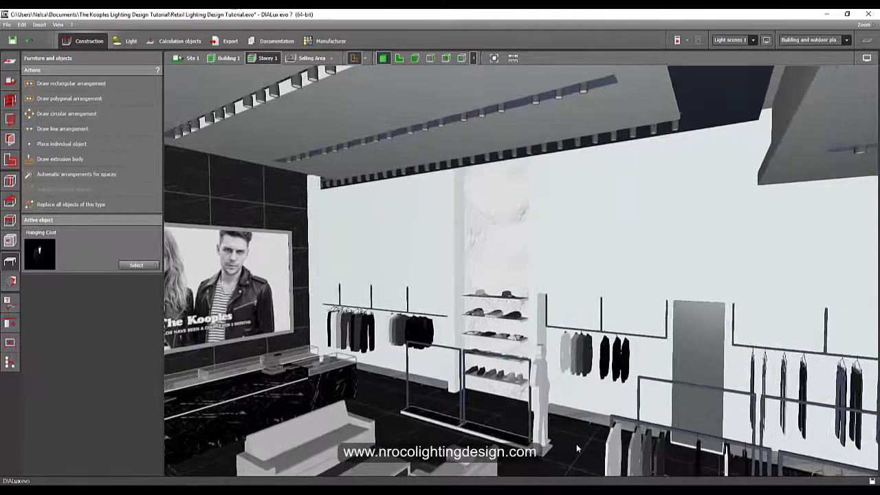
{"action": "scroll", "coordinate": [576, 443], "scroll_direction": "down", "scroll_amount": 3}
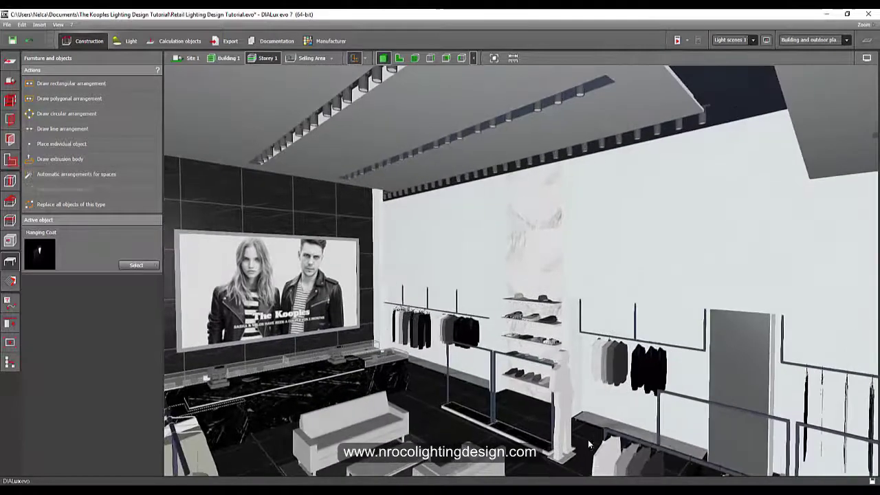
{"action": "mouse_move", "coordinate": [529, 419]}
{"action": "right_mouse_down"}
{"action": "mouse_move", "coordinate": [518, 415]}
{"action": "mouse_move", "coordinate": [529, 414]}
{"action": "right_mouse_up"}
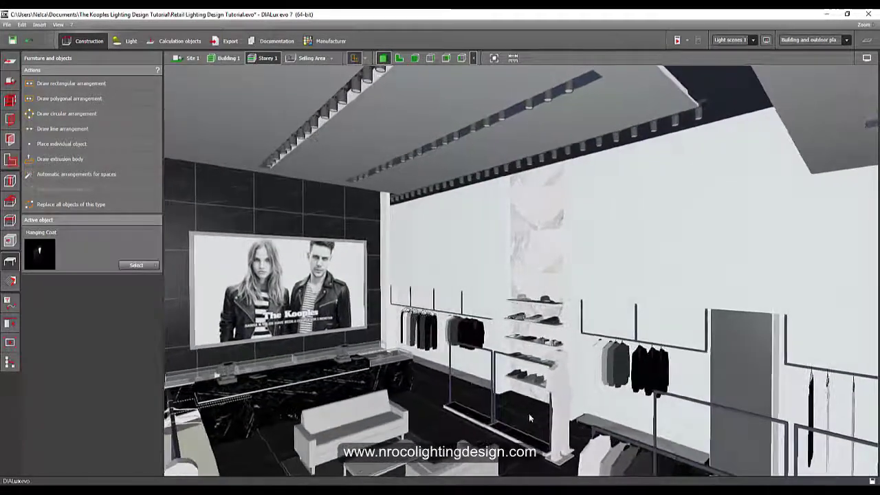
{"action": "middle_click_drag", "start_coordinate": [529, 413], "coordinate": [527, 446]}
{"action": "scroll", "coordinate": [524, 426], "scroll_direction": "down", "scroll_amount": 2}
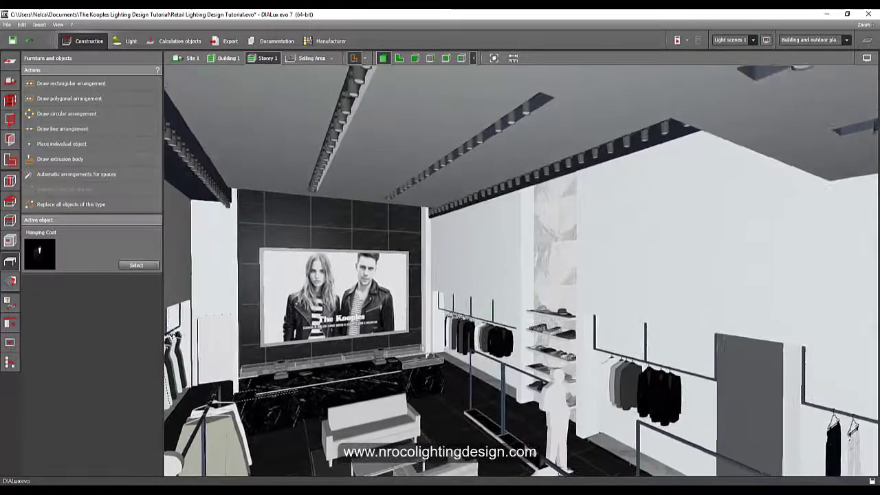
{"action": "right_click_drag", "start_coordinate": [526, 422], "coordinate": [519, 417]}
{"action": "middle_click_drag", "start_coordinate": [520, 418], "coordinate": [536, 434]}
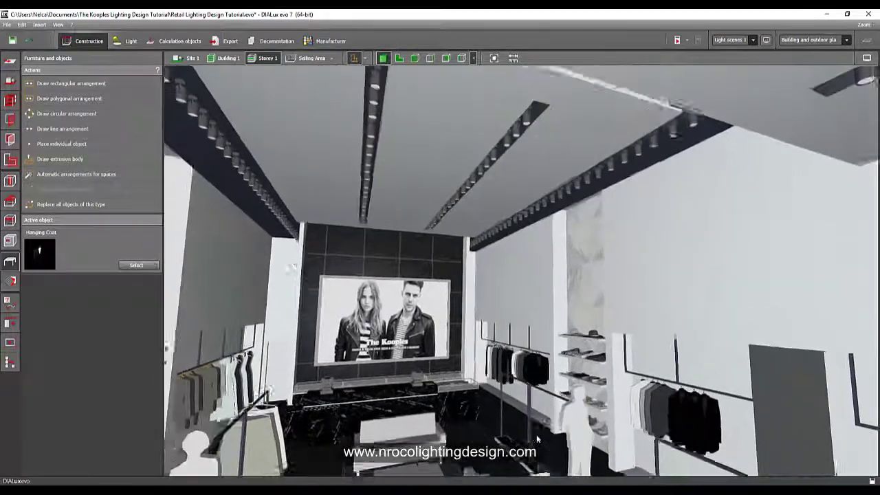
{"action": "right_click_drag", "start_coordinate": [536, 435], "coordinate": [512, 422]}
{"action": "mouse_move", "coordinate": [502, 391]}
{"action": "right_mouse_down"}
{"action": "mouse_move", "coordinate": [443, 395]}
{"action": "mouse_move", "coordinate": [492, 393]}
{"action": "right_mouse_up"}
{"action": "middle_click_drag", "start_coordinate": [508, 272], "coordinate": [491, 303]}
{"action": "left_click_drag", "start_coordinate": [493, 308], "coordinate": [522, 388]}
{"action": "left_click_drag", "start_coordinate": [502, 356], "coordinate": [458, 405]}
{"action": "right_click_drag", "start_coordinate": [457, 404], "coordinate": [485, 399]}
- Select the six-spotlight line arrangement above the marble shelf display, view its light distribution, and clear the selection
{"action": "left_click", "coordinate": [508, 170]}
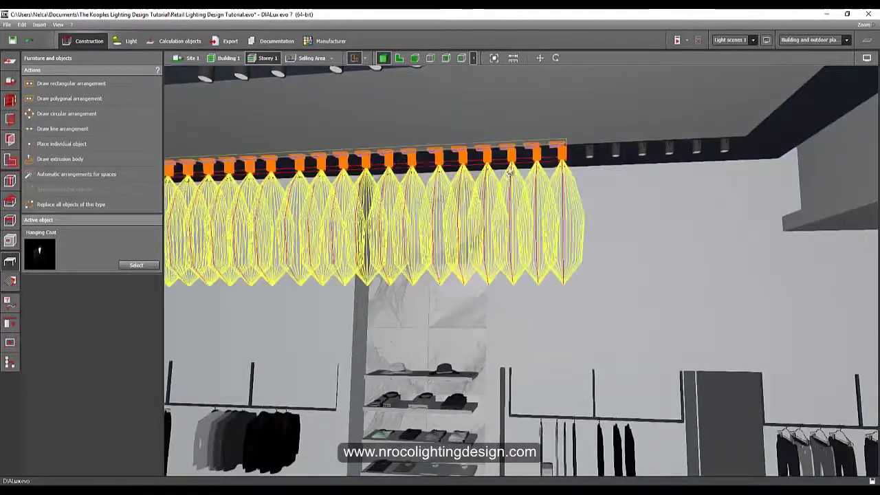
{"action": "double_click", "coordinate": [510, 164]}
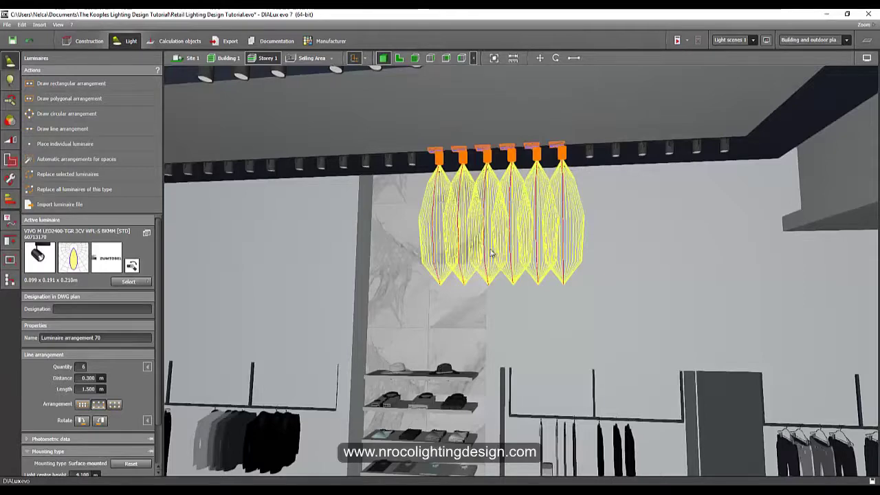
{"action": "middle_click_drag", "start_coordinate": [494, 253], "coordinate": [565, 193]}
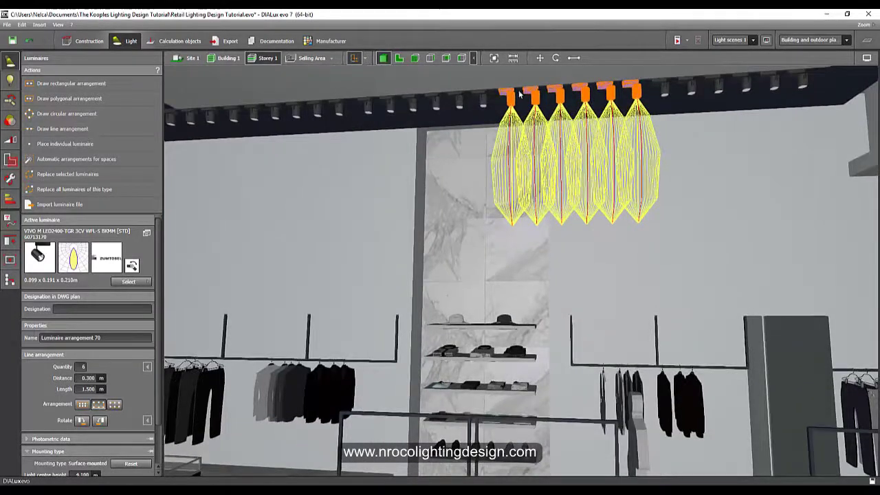
{"action": "left_click_drag", "start_coordinate": [609, 210], "coordinate": [349, 299]}
{"action": "left_click_drag", "start_coordinate": [404, 327], "coordinate": [515, 421]}
{"action": "left_click", "coordinate": [515, 416]}
- Switch to the floorplan view and select the first individual spotlight at the start of the track beside the clothing wall
{"action": "scroll", "coordinate": [495, 392], "scroll_direction": "up", "scroll_amount": 3}
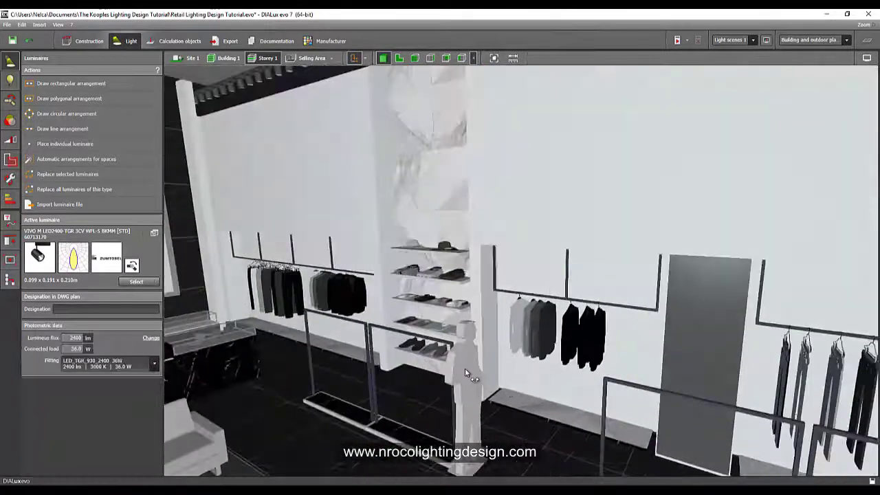
{"action": "left_click_drag", "start_coordinate": [465, 368], "coordinate": [474, 345]}
{"action": "middle_click_drag", "start_coordinate": [417, 397], "coordinate": [386, 442]}
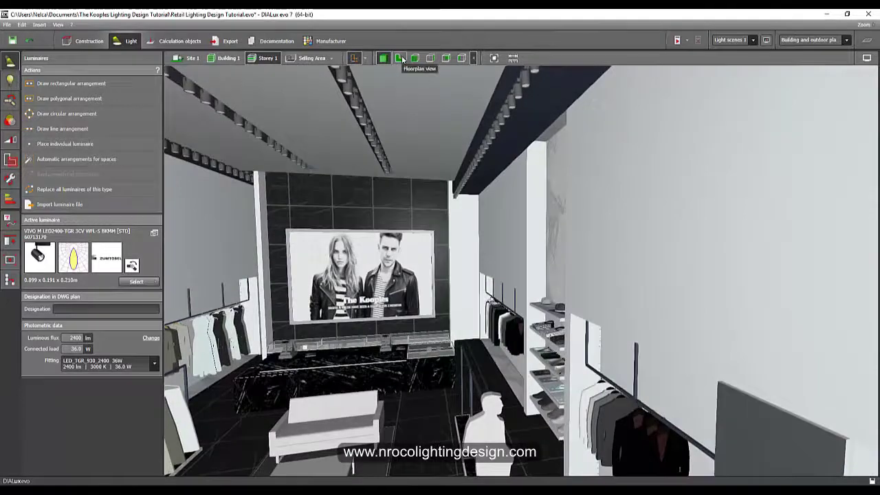
{"action": "left_click", "coordinate": [399, 58]}
{"action": "scroll", "coordinate": [450, 170], "scroll_direction": "up", "scroll_amount": 5}
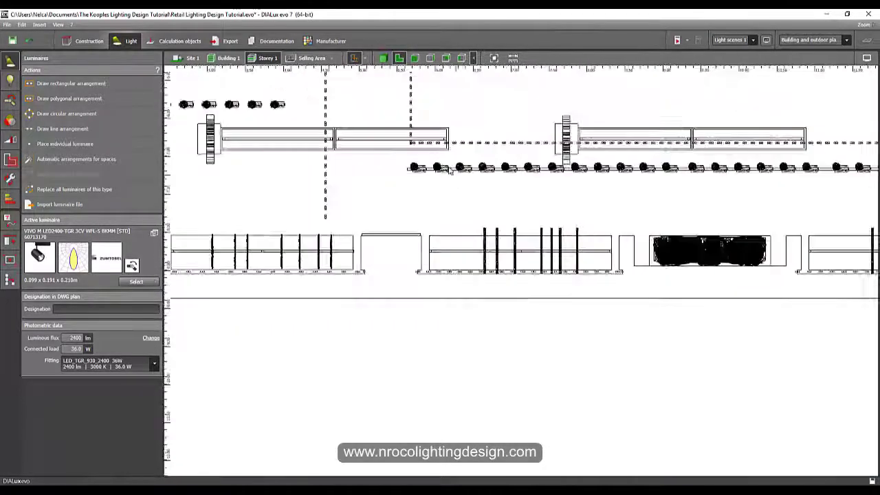
{"action": "left_click", "coordinate": [448, 169]}
{"action": "scroll", "coordinate": [443, 185], "scroll_direction": "up", "scroll_amount": 5}
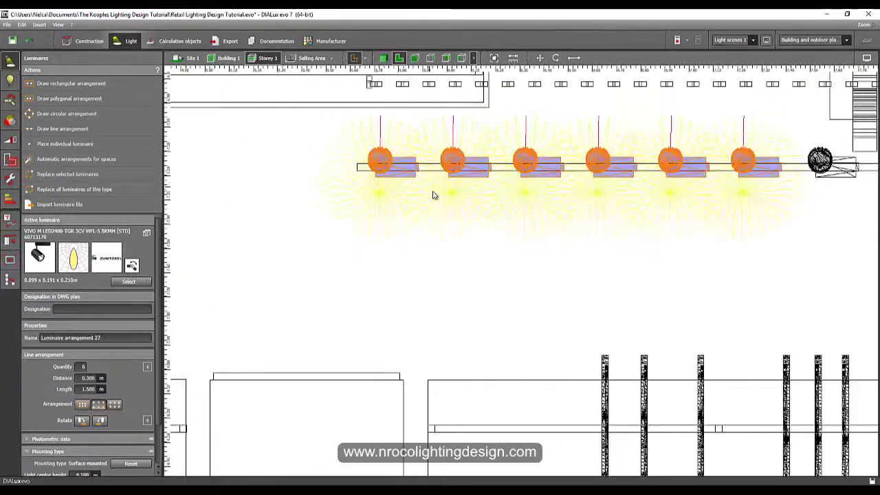
{"action": "left_click", "coordinate": [377, 160]}
{"action": "scroll", "coordinate": [377, 160], "scroll_direction": "down", "scroll_amount": 3}
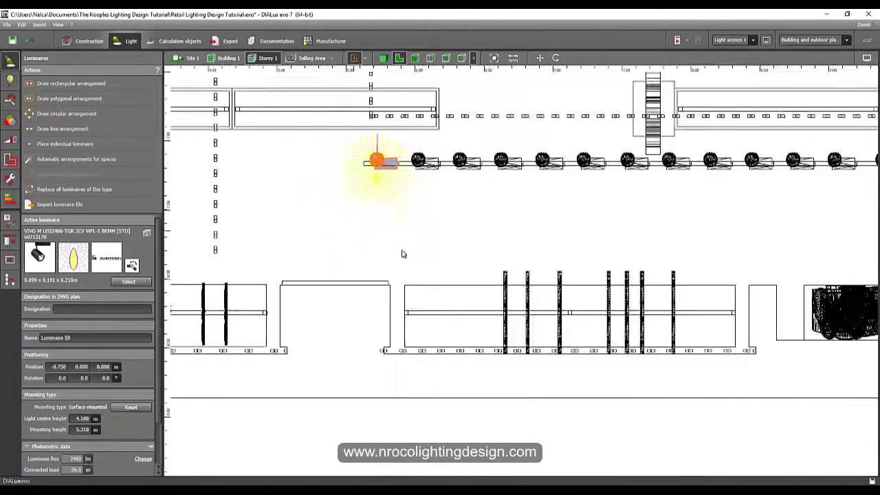
{"action": "scroll", "coordinate": [388, 164], "scroll_direction": "up", "scroll_amount": 3}
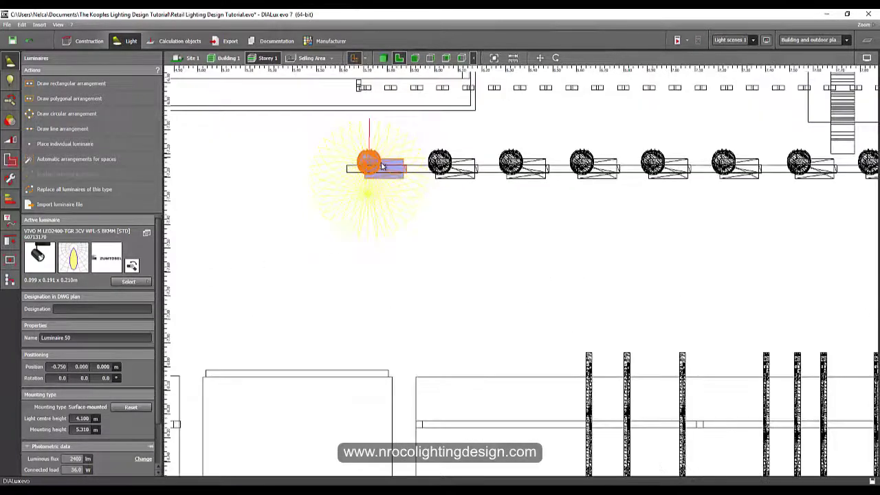
{"action": "scroll", "coordinate": [305, 183], "scroll_direction": "down", "scroll_amount": 5}
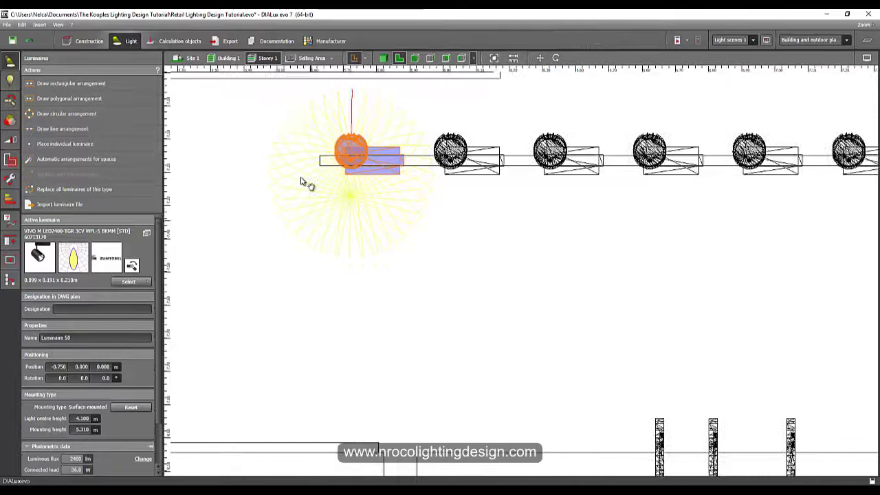
{"action": "scroll", "coordinate": [222, 314], "scroll_direction": "up", "scroll_amount": 1}
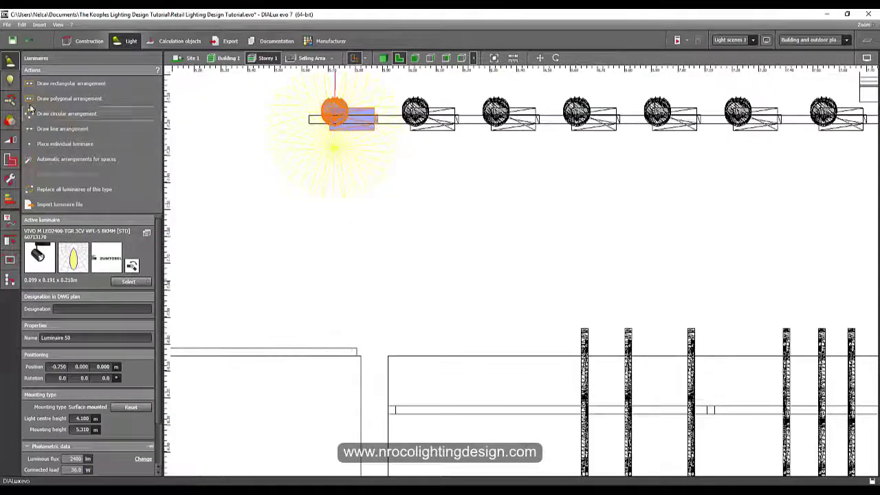
- Open joint editing with the illumination point option and inspect the joint rotations of the first few track spotlights
{"action": "left_click", "coordinate": [13, 101]}
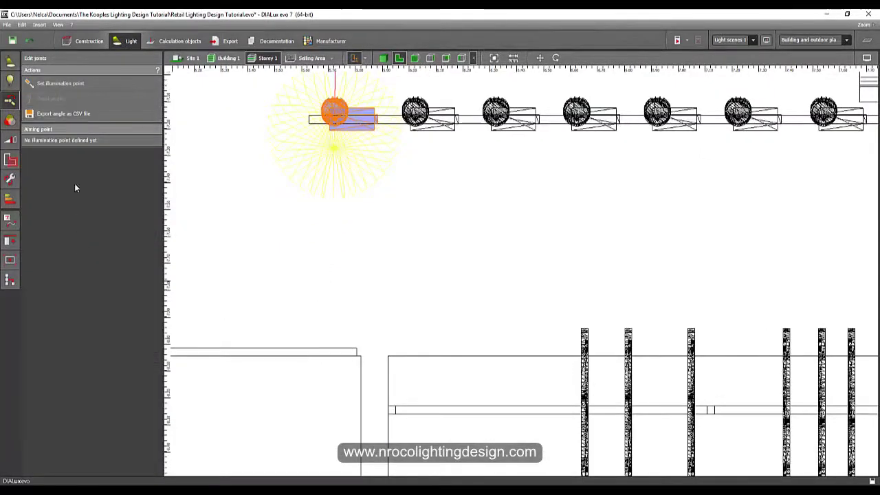
{"action": "left_click", "coordinate": [61, 84]}
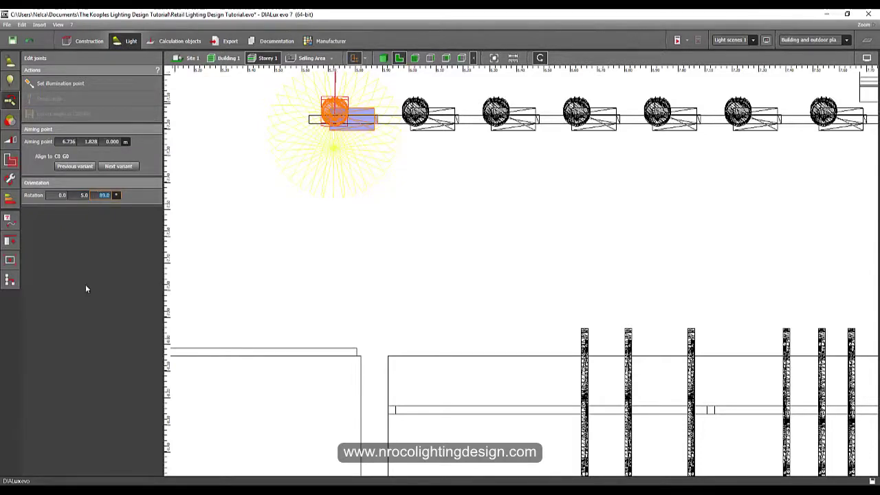
{"action": "left_click", "coordinate": [398, 109]}
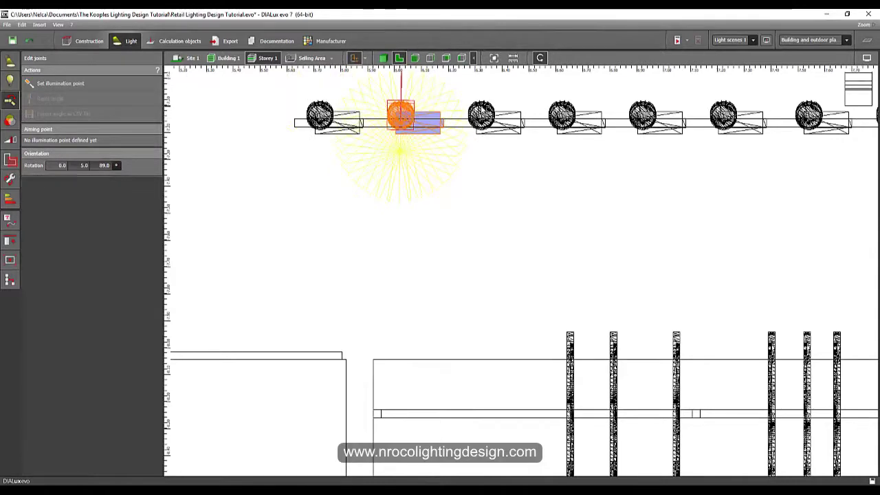
{"action": "left_click", "coordinate": [481, 113]}
{"action": "middle_click_drag", "start_coordinate": [497, 205], "coordinate": [379, 252]}
{"action": "left_click", "coordinate": [452, 161]}
- Inspect the joint rotation of a spotlight farther along the same track and clear the selection
{"action": "scroll", "coordinate": [605, 224], "scroll_direction": "down", "scroll_amount": 1}
{"action": "middle_click_drag", "start_coordinate": [620, 220], "coordinate": [220, 239]}
{"action": "scroll", "coordinate": [285, 244], "scroll_direction": "down", "scroll_amount": 3}
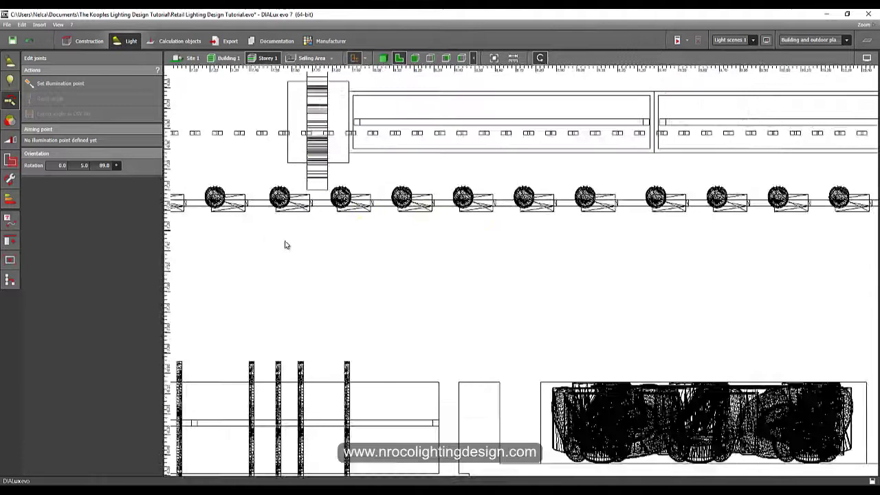
{"action": "left_click", "coordinate": [312, 264]}
{"action": "scroll", "coordinate": [312, 264], "scroll_direction": "down", "scroll_amount": 5}
{"action": "scroll", "coordinate": [457, 232], "scroll_direction": "down", "scroll_amount": 3}
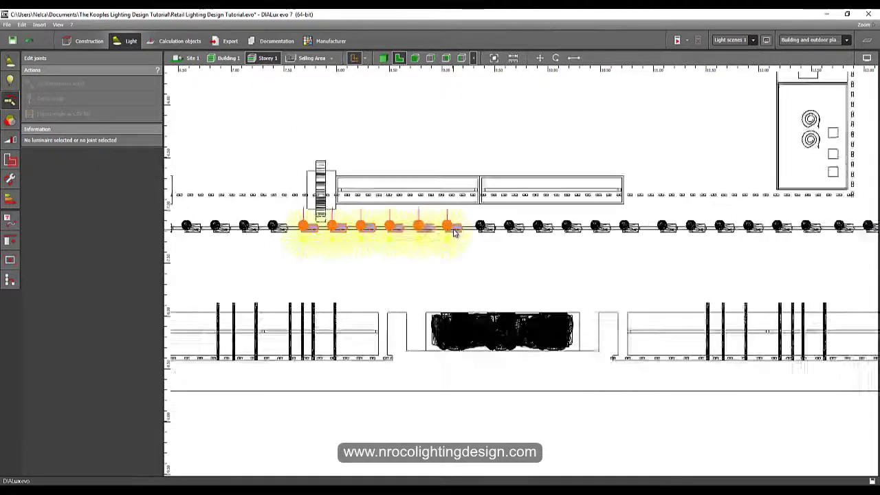
{"action": "left_click", "coordinate": [490, 230]}
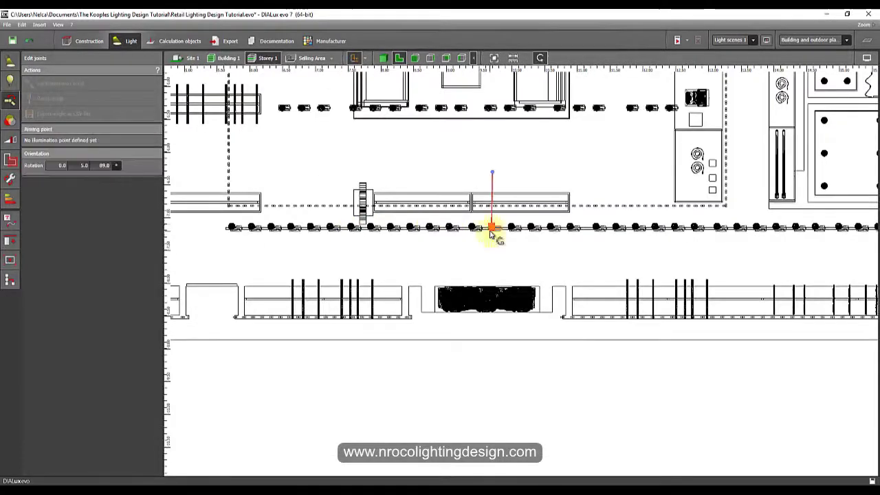
{"action": "left_click", "coordinate": [533, 246]}
- Return to luminaire editing and select the first six-spotlight line arrangement on the clothing-wall track
{"action": "left_click", "coordinate": [10, 61]}
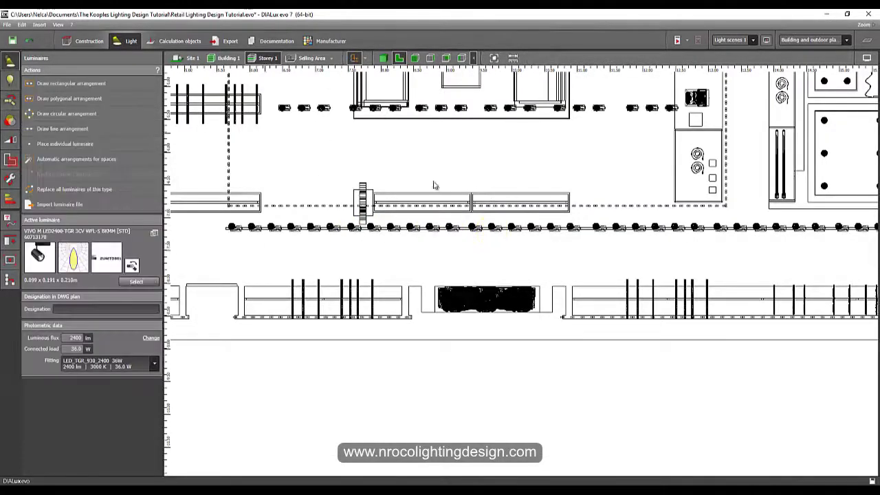
{"action": "left_click", "coordinate": [237, 229]}
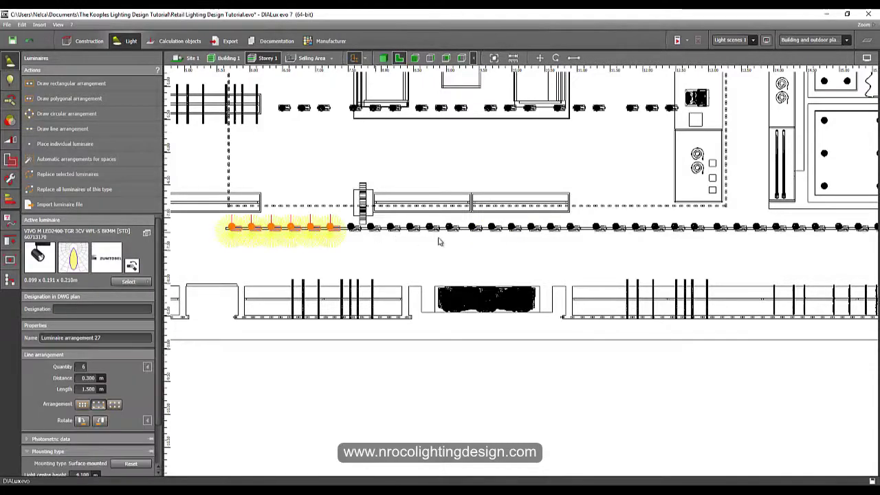
{"action": "middle_click_drag", "start_coordinate": [776, 269], "coordinate": [682, 270]}
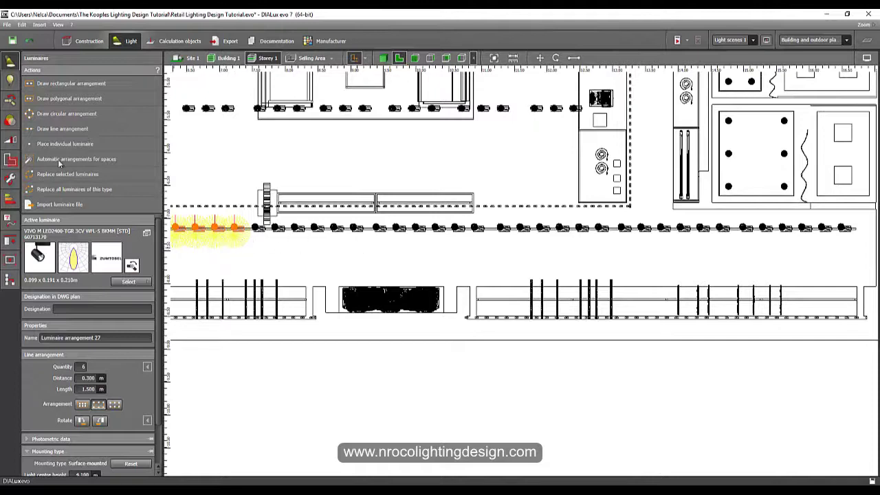
- Open the copy and arrange tools, select the grouped remaining spotlights along the track, and display them in the 3D view
{"action": "left_click", "coordinate": [9, 218]}
{"action": "left_click", "coordinate": [8, 241]}
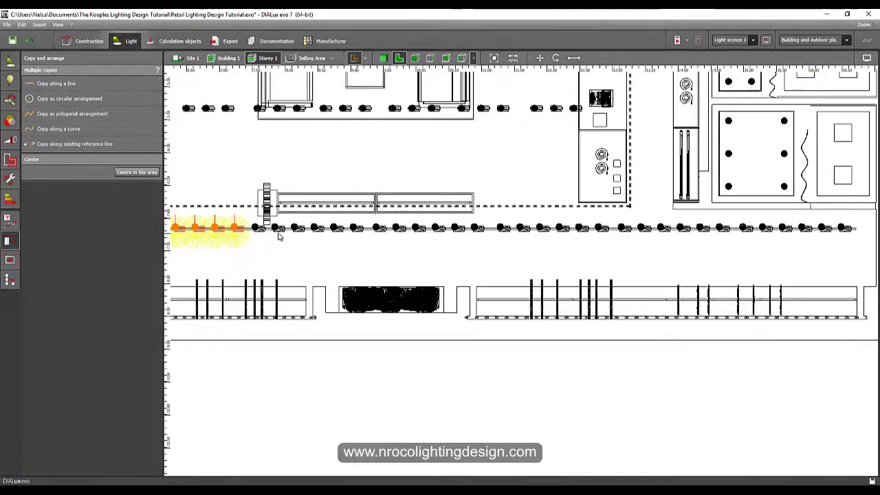
{"action": "left_click", "coordinate": [462, 232]}
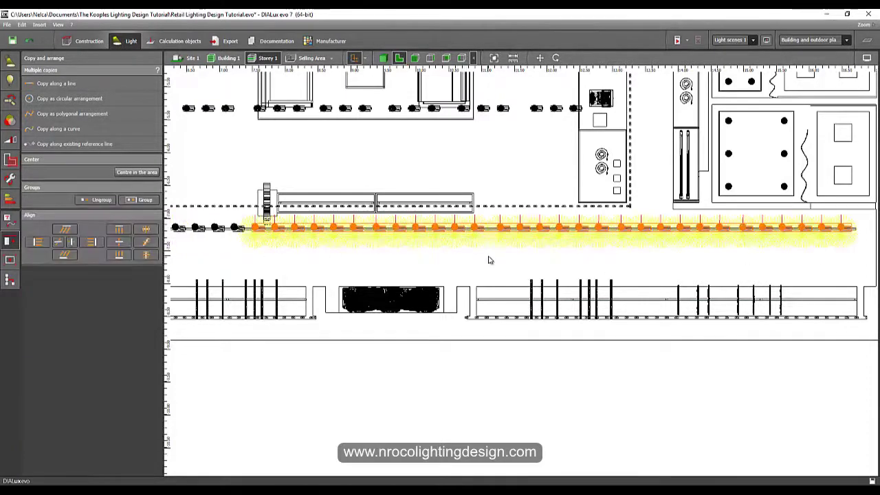
{"action": "left_click", "coordinate": [382, 58]}
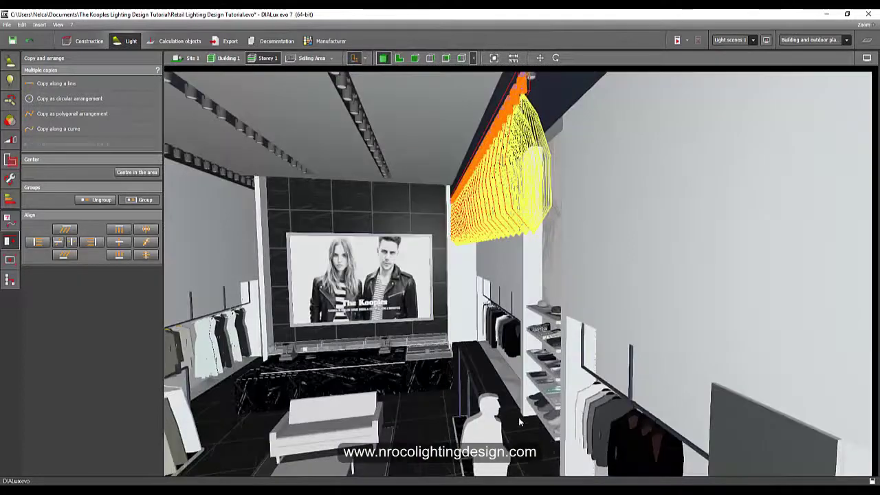
- Clear the selection, examine the store's other track rows in 3D, and select the mounting track along the opposite wall
{"action": "left_click", "coordinate": [403, 419]}
{"action": "right_click_drag", "start_coordinate": [402, 419], "coordinate": [428, 416]}
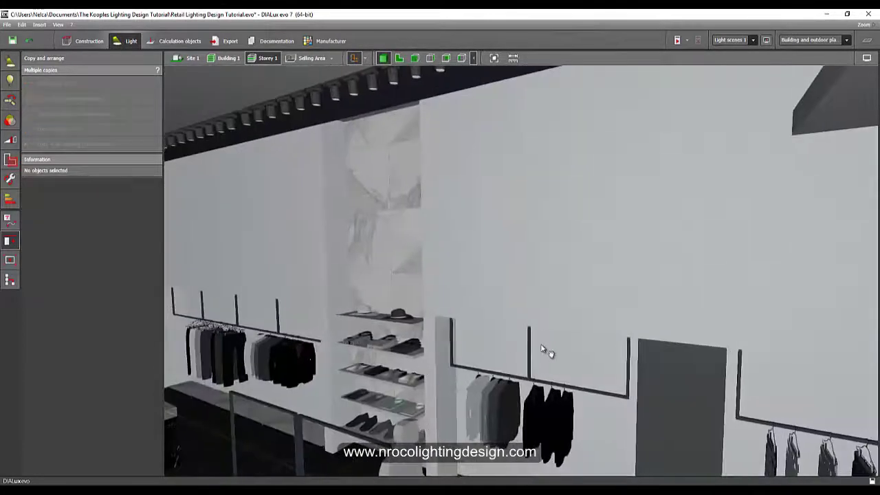
{"action": "left_click_drag", "start_coordinate": [543, 350], "coordinate": [466, 345]}
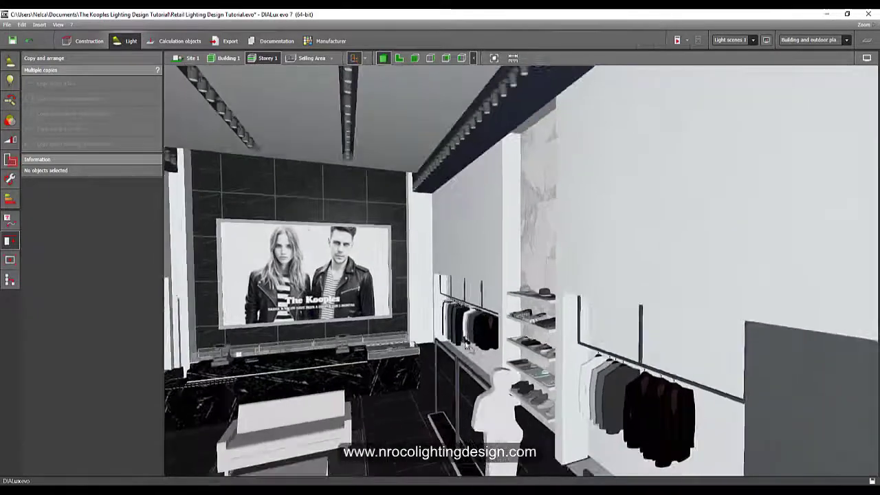
{"action": "left_click_drag", "start_coordinate": [346, 386], "coordinate": [300, 394]}
{"action": "middle_click_drag", "start_coordinate": [440, 371], "coordinate": [525, 395]}
{"action": "scroll", "coordinate": [420, 345], "scroll_direction": "up", "scroll_amount": 2}
{"action": "middle_click_drag", "start_coordinate": [432, 365], "coordinate": [480, 435]}
{"action": "left_click_drag", "start_coordinate": [377, 345], "coordinate": [423, 342]}
{"action": "middle_click_drag", "start_coordinate": [480, 392], "coordinate": [538, 433]}
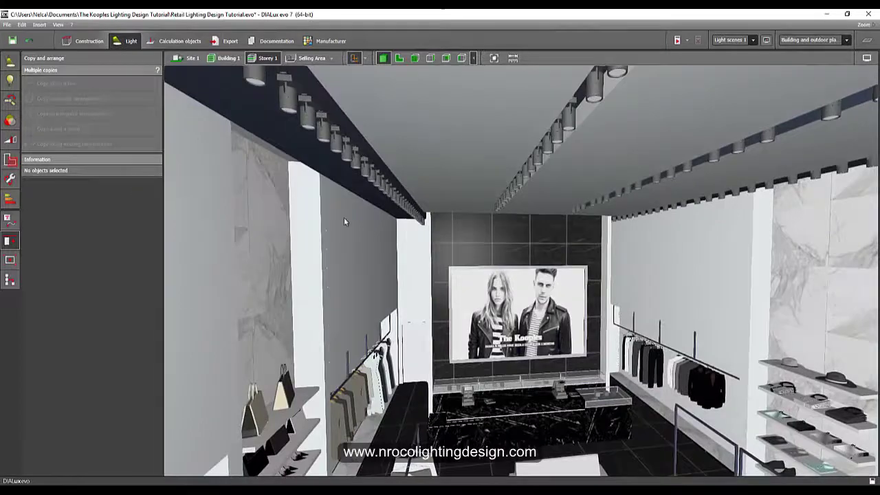
{"action": "left_click_drag", "start_coordinate": [435, 413], "coordinate": [427, 347]}
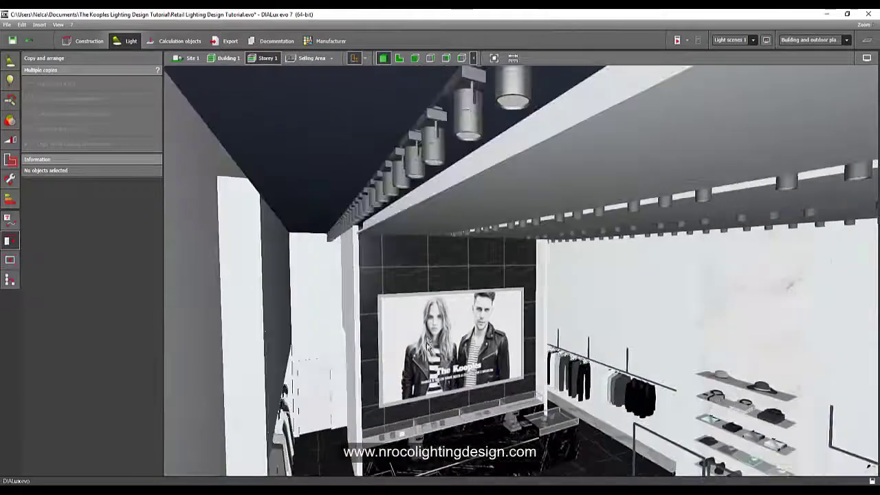
{"action": "left_click", "coordinate": [438, 101]}
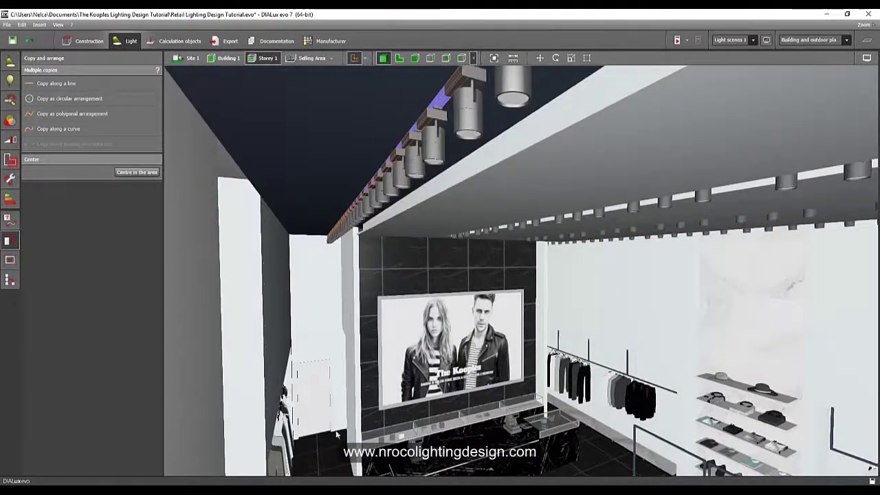
- Clear the track selection and examine the spotlight rows along both clothing walls and the central ceiling in 3D
{"action": "left_click", "coordinate": [332, 456]}
{"action": "right_click_drag", "start_coordinate": [330, 458], "coordinate": [310, 446]}
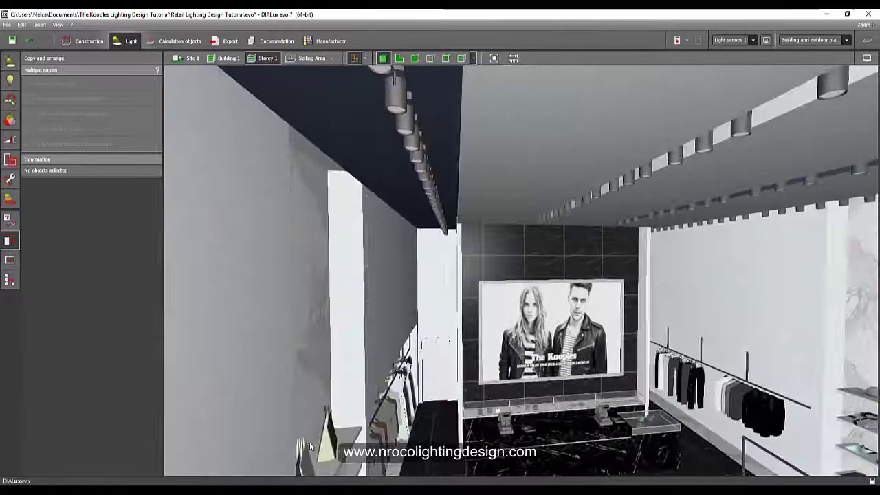
{"action": "left_click_drag", "start_coordinate": [309, 446], "coordinate": [482, 229]}
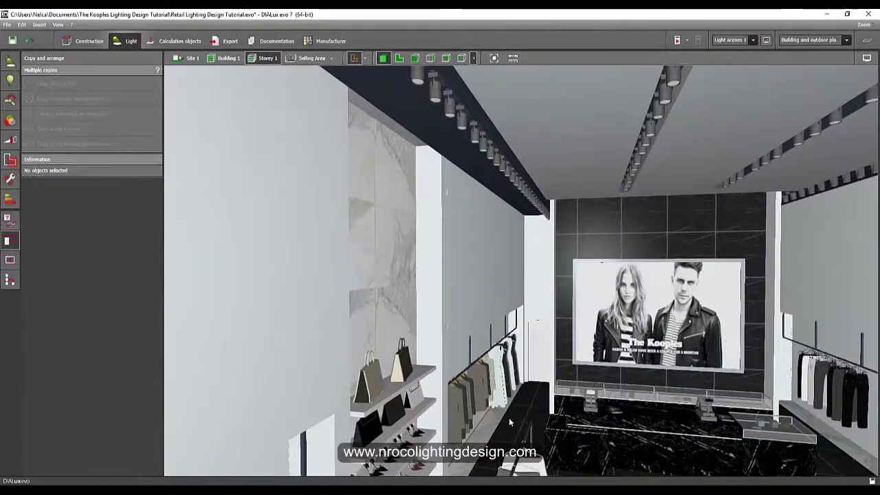
{"action": "right_click_drag", "start_coordinate": [519, 414], "coordinate": [510, 395]}
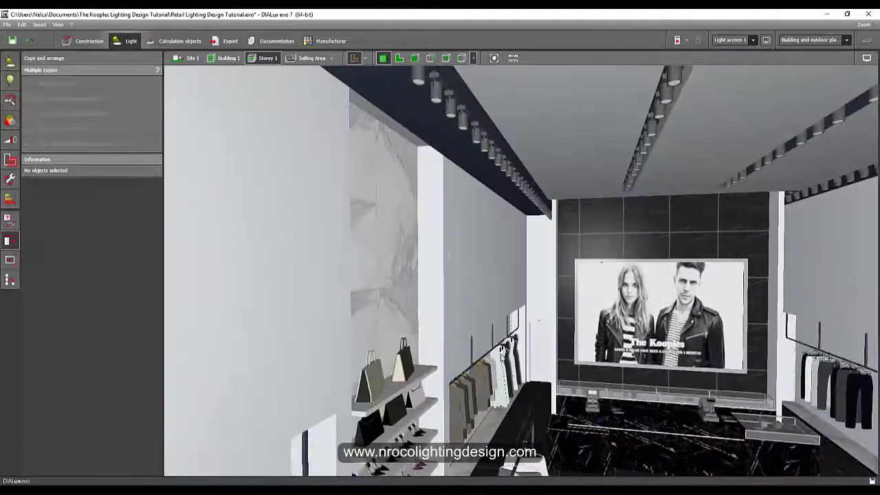
{"action": "middle_click_drag", "start_coordinate": [504, 373], "coordinate": [396, 326]}
{"action": "right_click_drag", "start_coordinate": [413, 331], "coordinate": [702, 320]}
{"action": "middle_click_drag", "start_coordinate": [703, 320], "coordinate": [820, 377]}
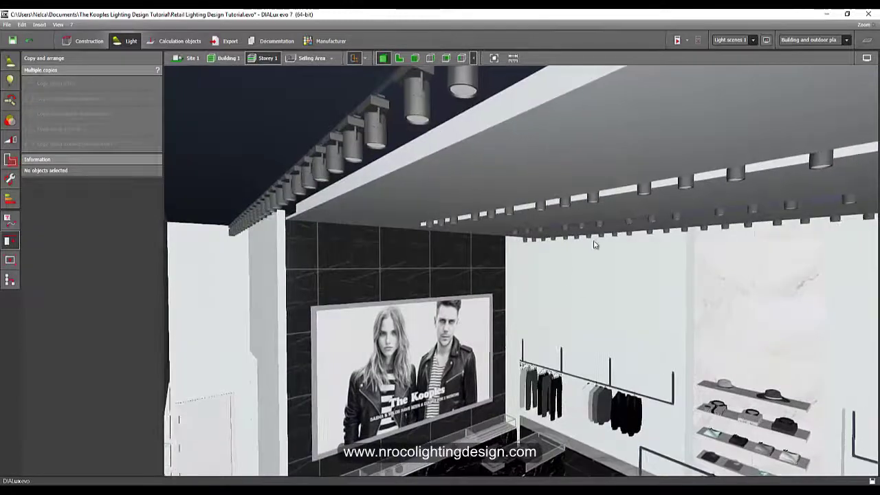
{"action": "left_click_drag", "start_coordinate": [390, 118], "coordinate": [597, 372]}
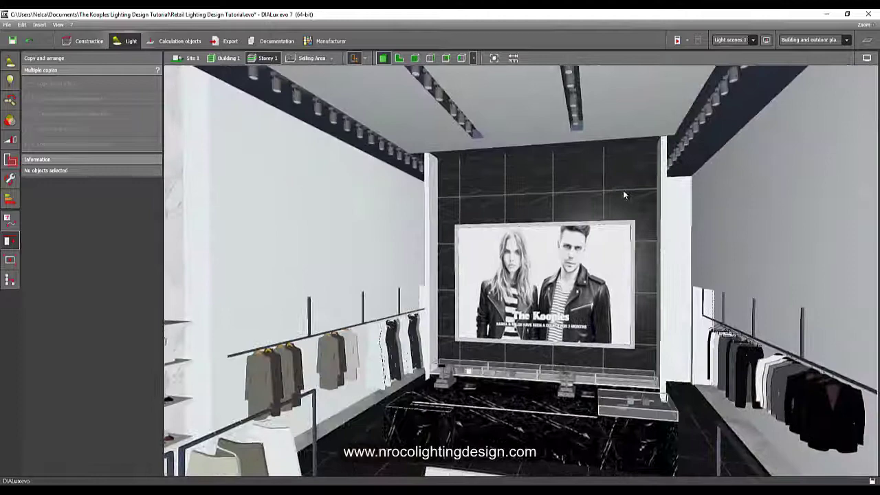
- Select the grouped spotlights on the track by the hat shelves to check their light distribution, and clear the selection
{"action": "right_click_drag", "start_coordinate": [528, 252], "coordinate": [552, 298]}
{"action": "scroll", "coordinate": [551, 298], "scroll_direction": "down", "scroll_amount": 2}
{"action": "left_click_drag", "start_coordinate": [552, 302], "coordinate": [571, 131]}
{"action": "left_click", "coordinate": [550, 138]}
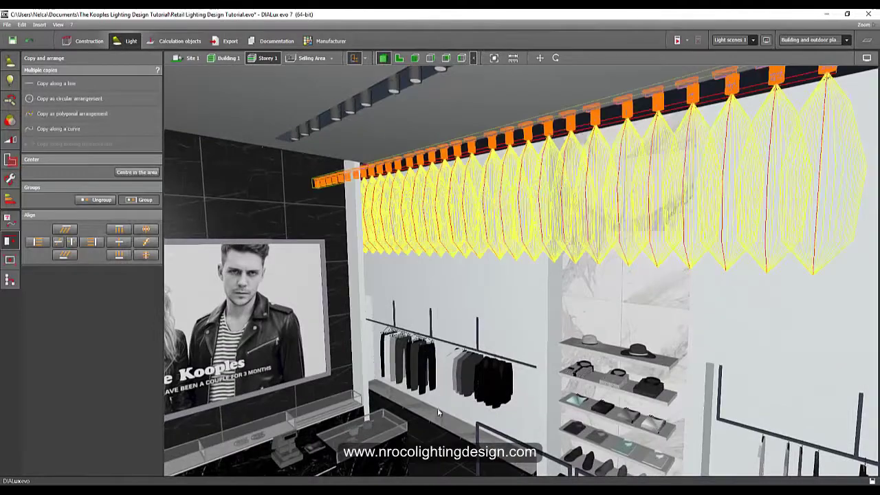
{"action": "left_click", "coordinate": [378, 406]}
{"action": "right_click_drag", "start_coordinate": [378, 406], "coordinate": [634, 354]}
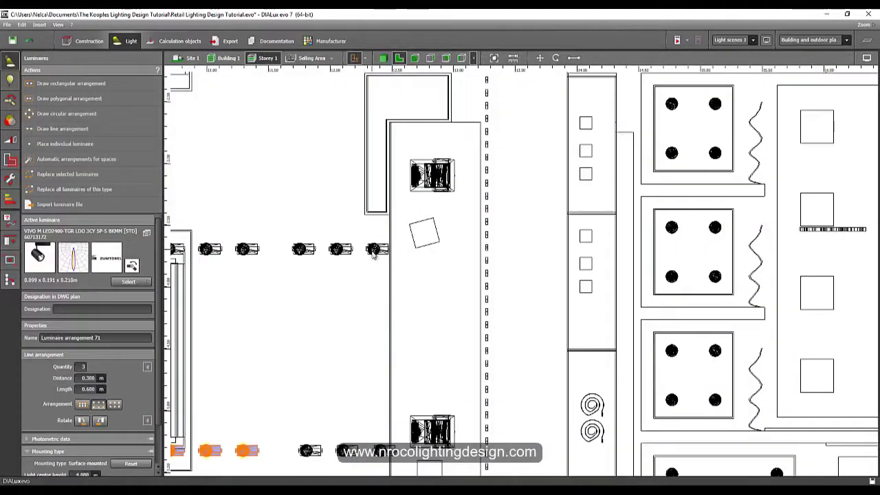
- In the floor plan, aim the end spotlight of the upper central row at the cash counter, about 13.818, 6.296, 1.257 m
{"action": "left_click", "coordinate": [378, 252]}
{"action": "left_click", "coordinate": [378, 253]}
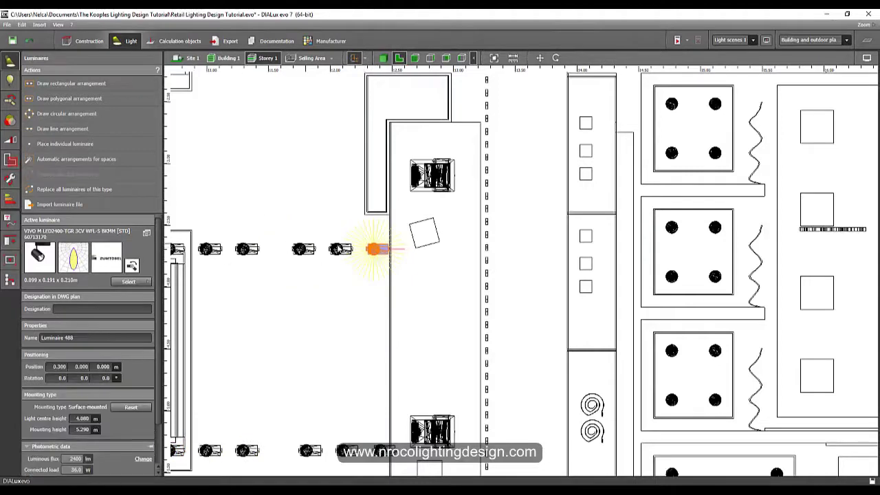
{"action": "double_click", "coordinate": [373, 248]}
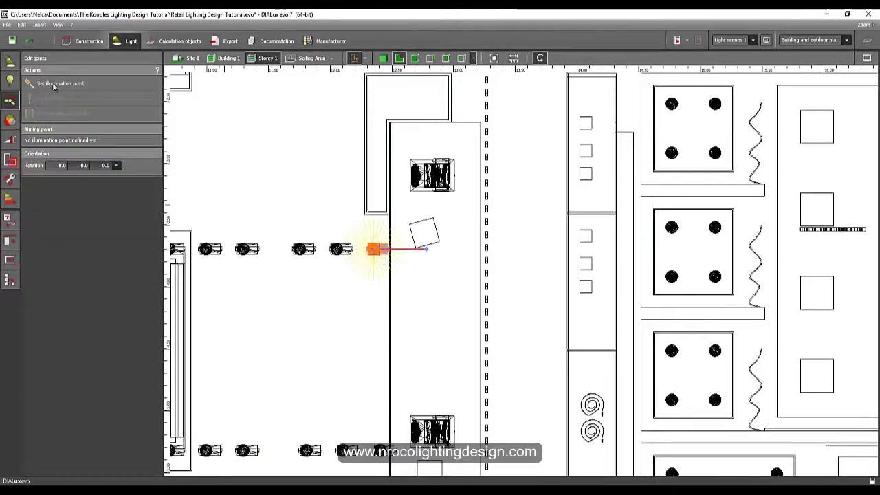
{"action": "left_click", "coordinate": [390, 237]}
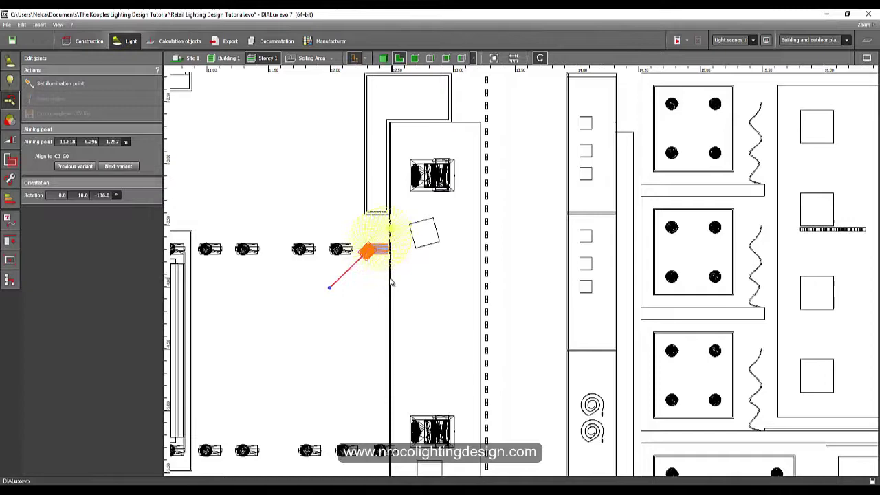
- Aim the end spotlight of the lower central row at the cash counter, with an illumination point about 13.758, 4.102, 0.975 m
{"action": "middle_click_drag", "start_coordinate": [397, 268], "coordinate": [390, 192]}
{"action": "left_click", "coordinate": [386, 373]}
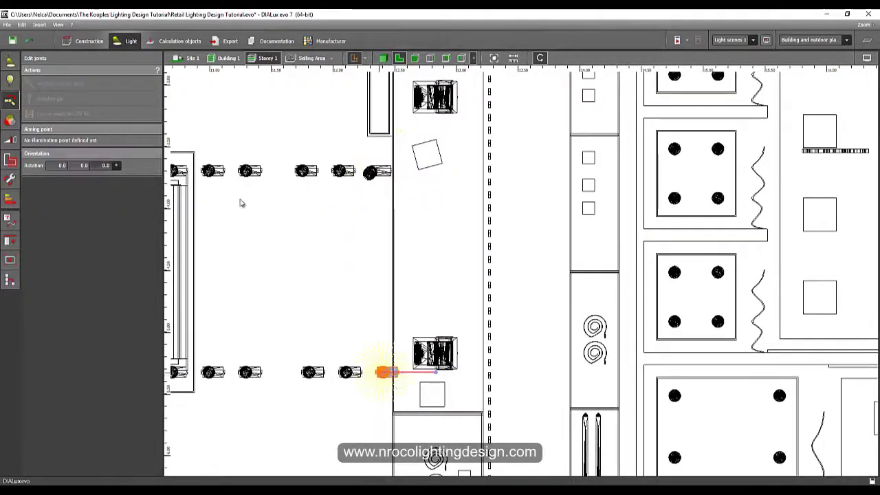
{"action": "left_click", "coordinate": [385, 373]}
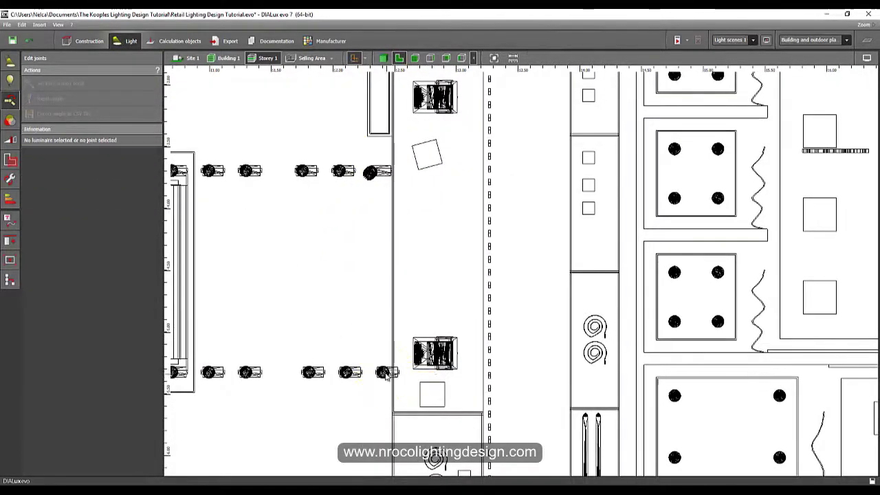
{"action": "left_click", "coordinate": [385, 373]}
{"action": "left_click", "coordinate": [76, 83]}
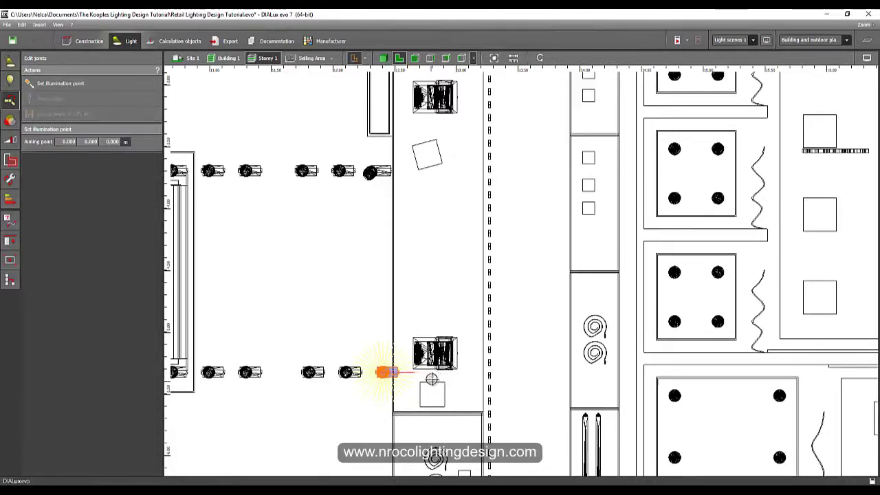
{"action": "key", "text": "Escape"}
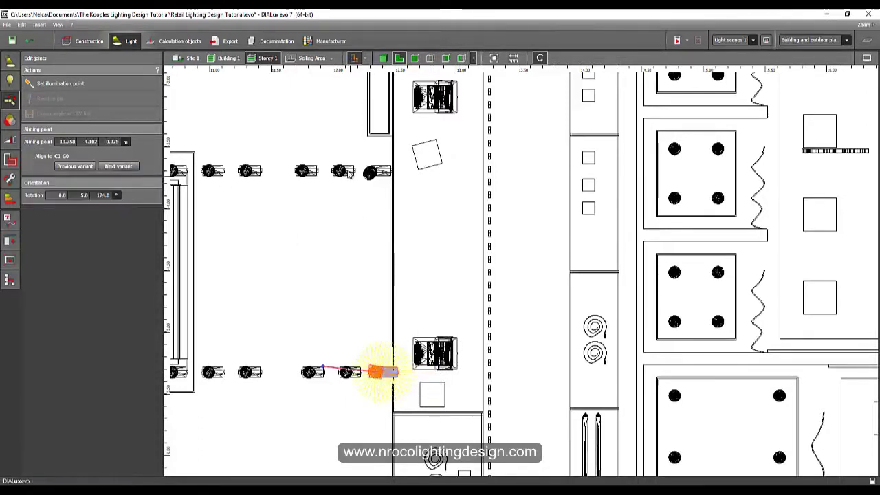
- Aim the second-to-last spotlight of the upper central row diagonally at the counter, about 13.744, 4.622, 0.975 m
{"action": "left_click", "coordinate": [336, 171]}
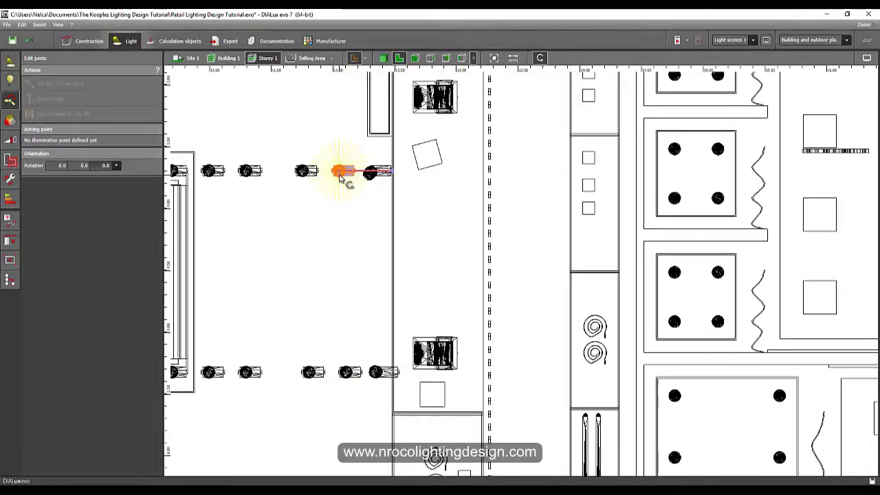
{"action": "left_click", "coordinate": [69, 84]}
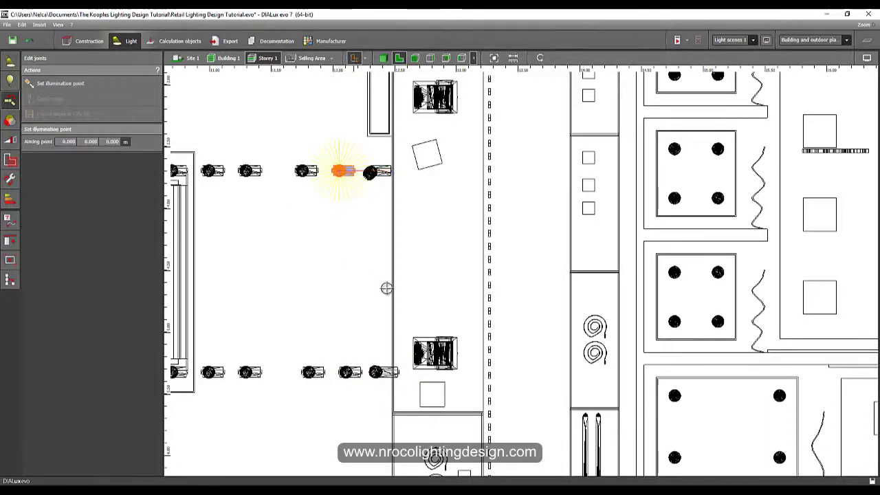
{"action": "left_click", "coordinate": [431, 313]}
{"action": "left_click", "coordinate": [432, 316]}
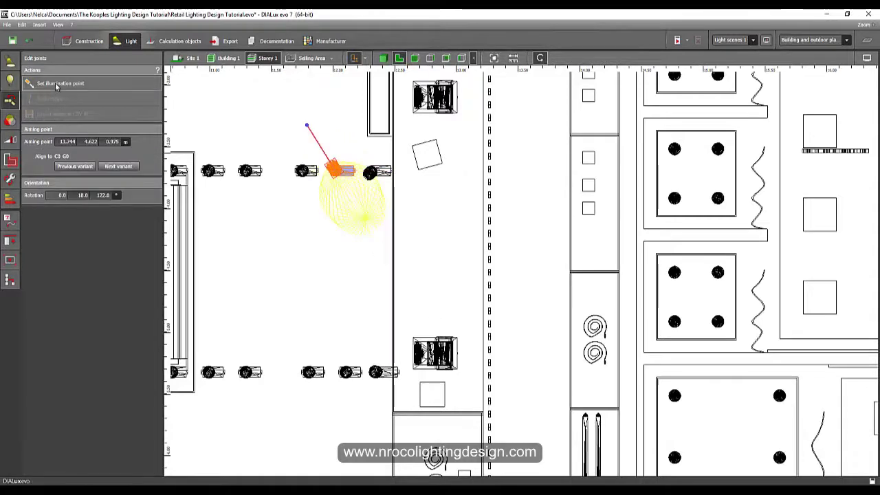
- Aim the second-to-last spotlight of the lower central row diagonally at the counter, about 13.803, 5.613, 0.975 m, and clear the selection
{"action": "left_click", "coordinate": [349, 372]}
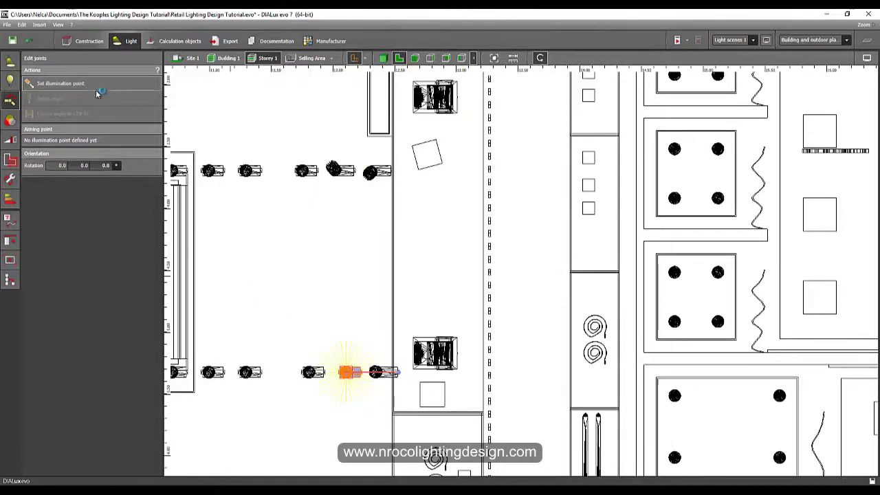
{"action": "left_click", "coordinate": [385, 230]}
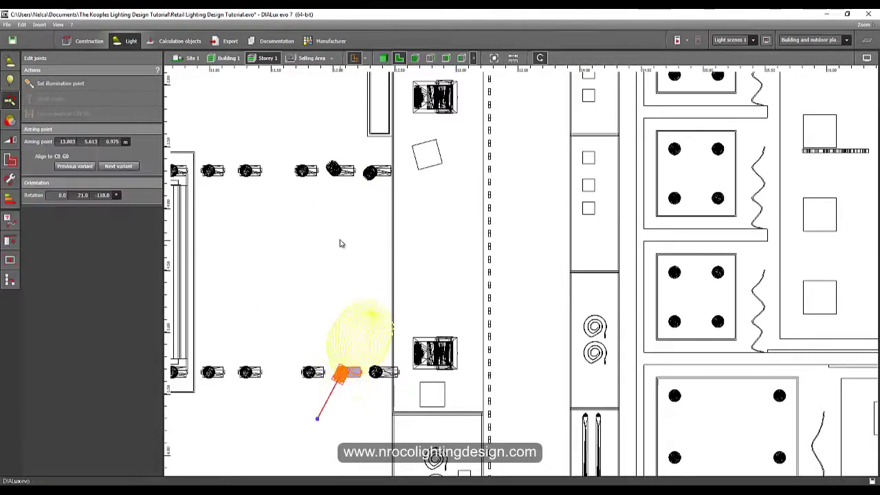
{"action": "left_click_drag", "start_coordinate": [323, 142], "coordinate": [443, 454]}
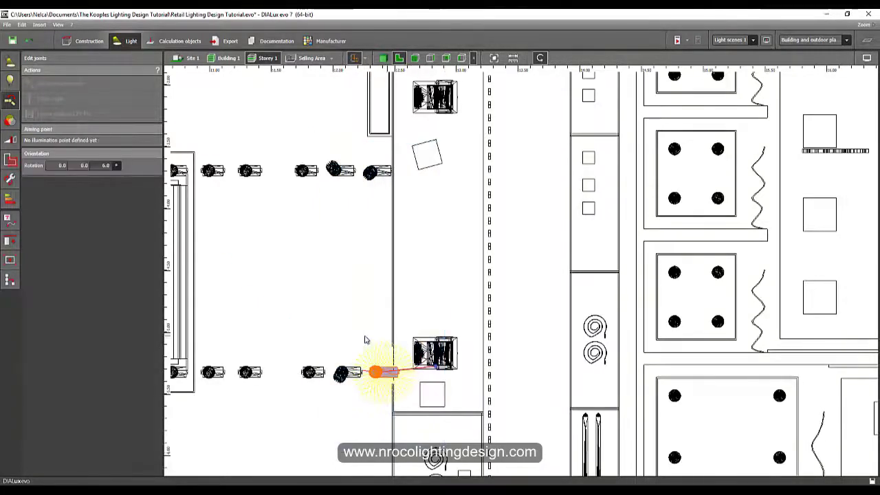
{"action": "left_click", "coordinate": [400, 348]}
- Aim the third-to-last spotlight of the lower central row at the counter's coiled accessories, about 13.646, 3.246, 0.935 m
{"action": "scroll", "coordinate": [420, 318], "scroll_direction": "down", "scroll_amount": 2}
{"action": "scroll", "coordinate": [412, 237], "scroll_direction": "down", "scroll_amount": 1}
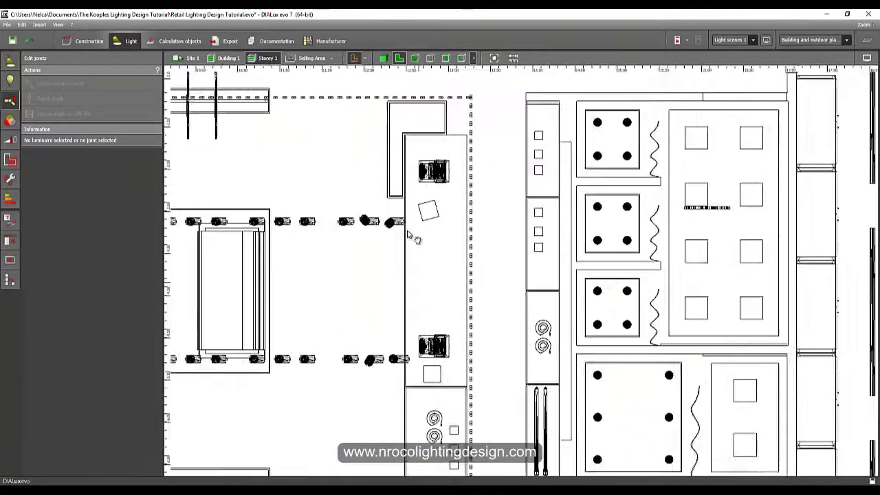
{"action": "middle_click_drag", "start_coordinate": [407, 231], "coordinate": [414, 191]}
{"action": "scroll", "coordinate": [391, 242], "scroll_direction": "down", "scroll_amount": 1}
{"action": "scroll", "coordinate": [390, 300], "scroll_direction": "up", "scroll_amount": 3}
{"action": "middle_click_drag", "start_coordinate": [391, 303], "coordinate": [429, 286]}
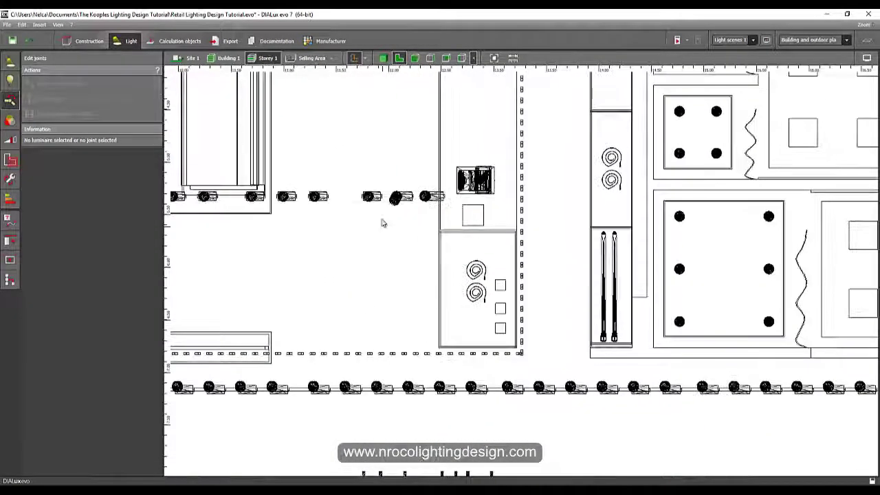
{"action": "left_click", "coordinate": [369, 198]}
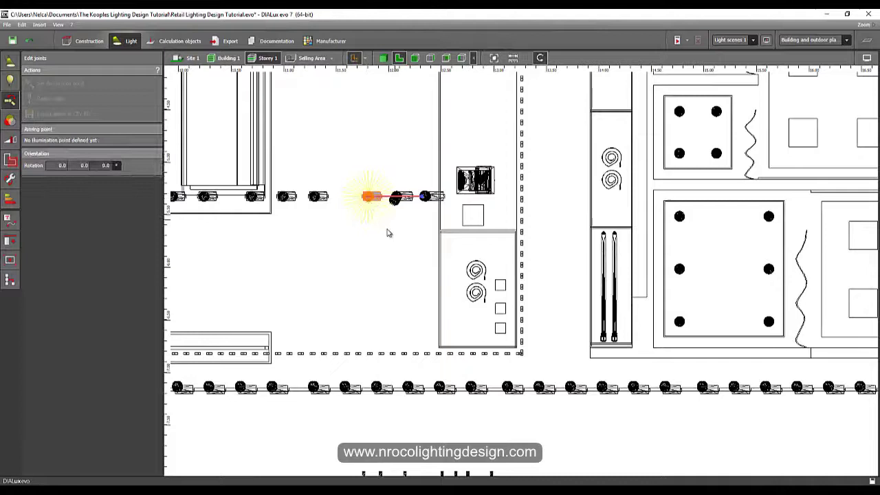
{"action": "left_click", "coordinate": [366, 254]}
{"action": "left_click", "coordinate": [369, 198]}
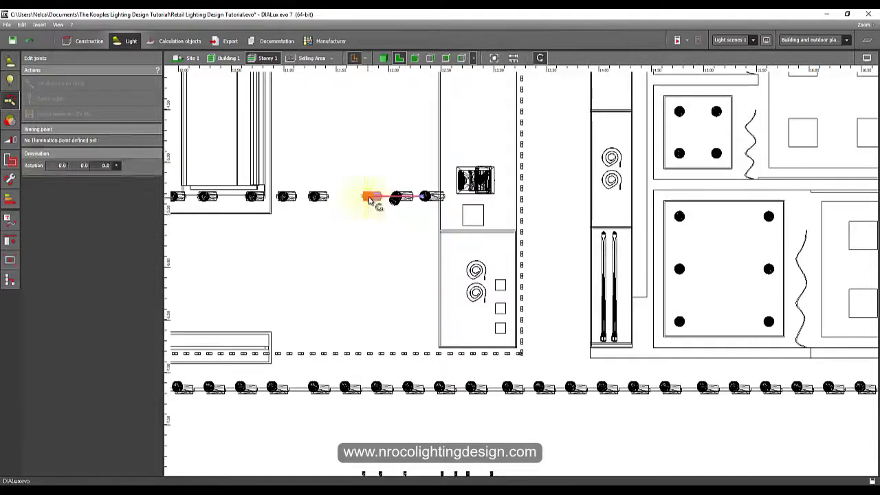
{"action": "left_click", "coordinate": [371, 198]}
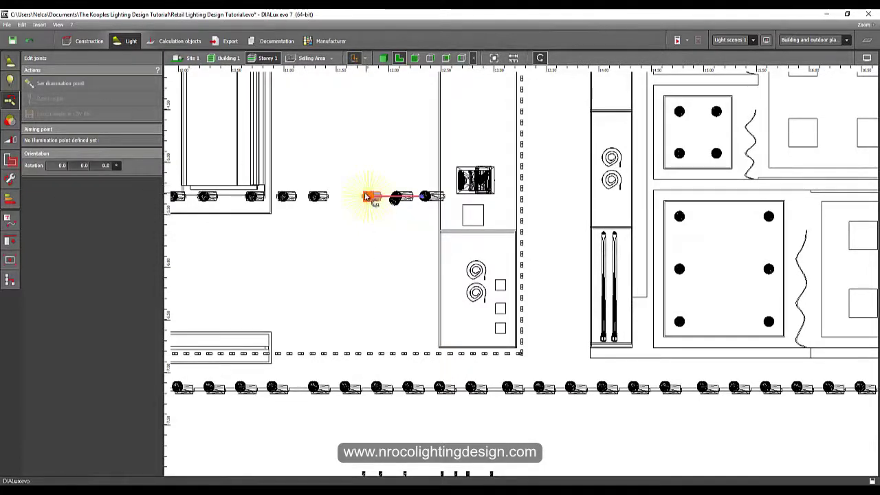
{"action": "left_click", "coordinate": [101, 84]}
{"action": "left_click", "coordinate": [462, 292]}
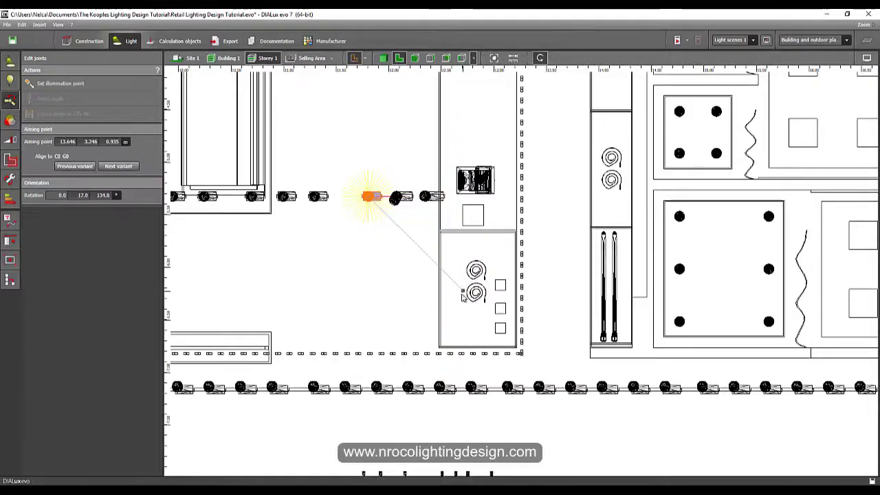
- Clear the selection and examine the track rows, clothing racks and cash counter area across the floor plan
{"action": "scroll", "coordinate": [460, 292], "scroll_direction": "down", "scroll_amount": 2}
{"action": "middle_click_drag", "start_coordinate": [403, 156], "coordinate": [378, 231]}
{"action": "left_click", "coordinate": [379, 210]}
{"action": "scroll", "coordinate": [379, 210], "scroll_direction": "down", "scroll_amount": 2}
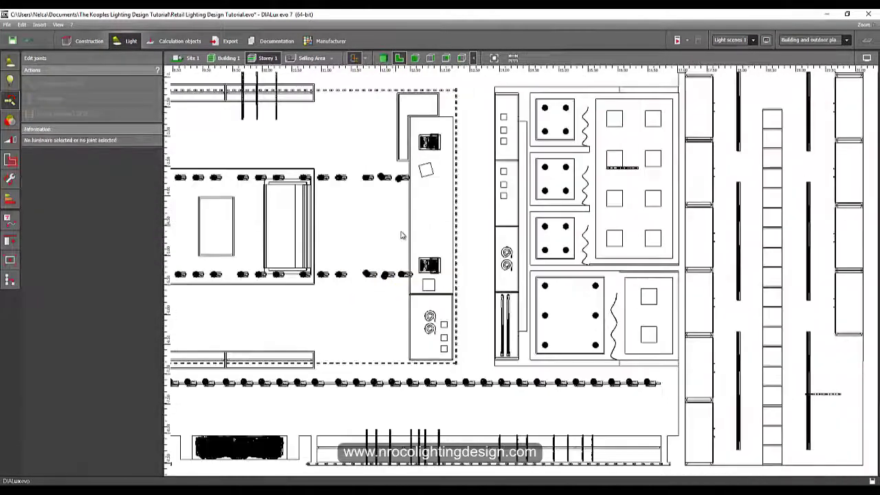
{"action": "middle_click_drag", "start_coordinate": [523, 446], "coordinate": [462, 349]}
{"action": "scroll", "coordinate": [463, 348], "scroll_direction": "up", "scroll_amount": 2}
{"action": "scroll", "coordinate": [462, 349], "scroll_direction": "up", "scroll_amount": 1}
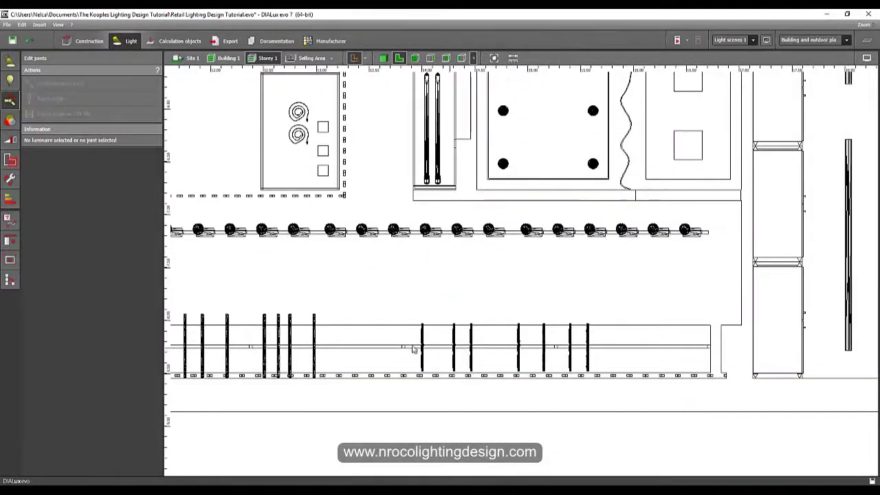
{"action": "middle_click_drag", "start_coordinate": [309, 344], "coordinate": [602, 380]}
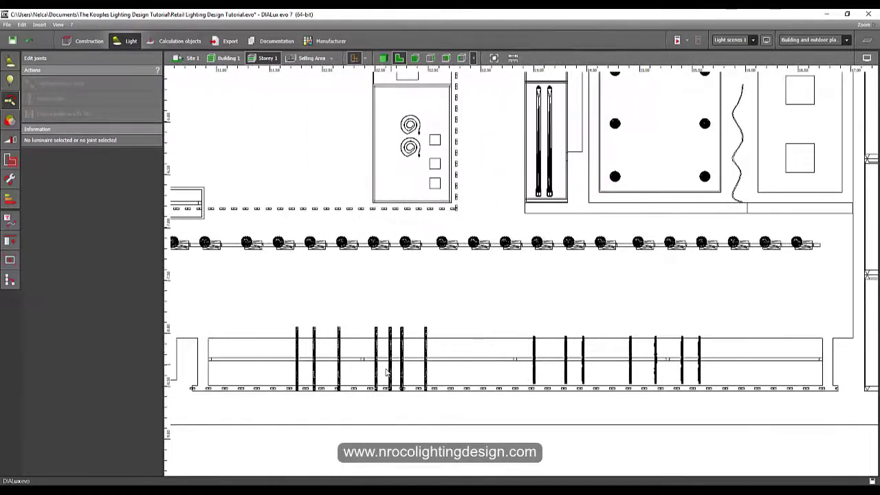
{"action": "middle_click_drag", "start_coordinate": [530, 308], "coordinate": [492, 474]}
{"action": "scroll", "coordinate": [508, 403], "scroll_direction": "down", "scroll_amount": 4}
{"action": "scroll", "coordinate": [485, 199], "scroll_direction": "down", "scroll_amount": 1}
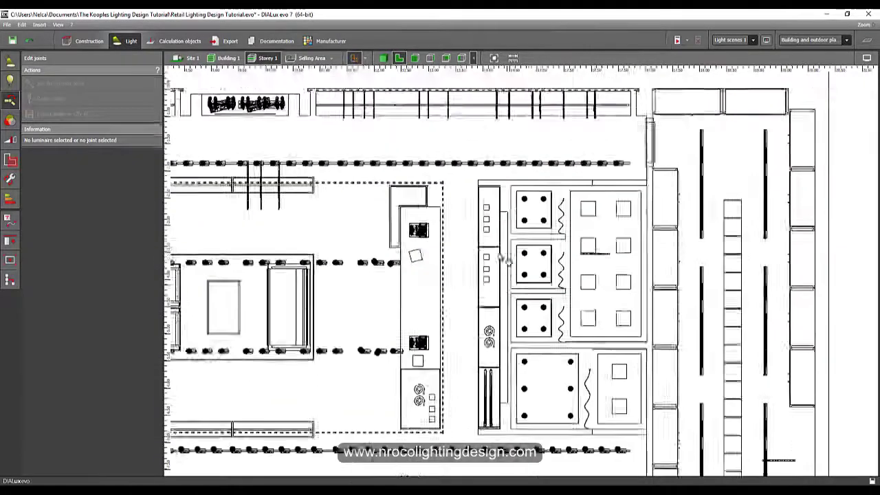
- Aim the lower wall-track spotlight below the display behind the counter at that display, about 15.091, 3.188, 0.990 m
{"action": "scroll", "coordinate": [480, 349], "scroll_direction": "up", "scroll_amount": 5}
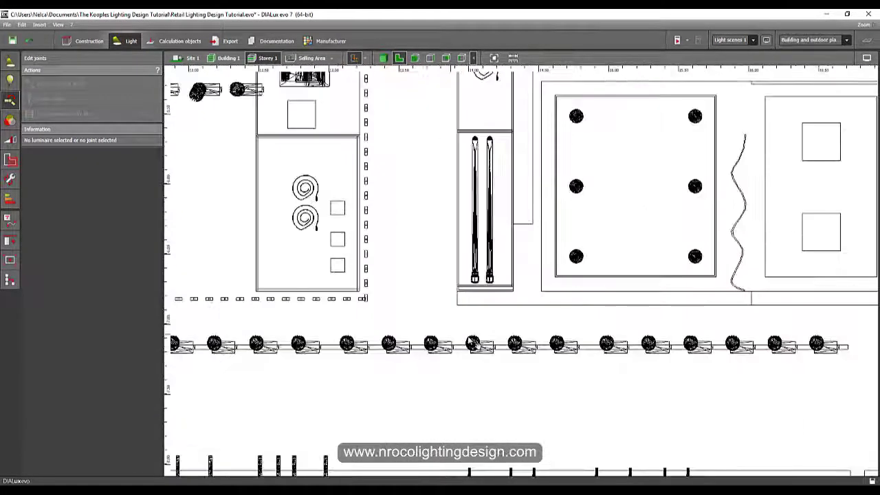
{"action": "middle_click_drag", "start_coordinate": [469, 338], "coordinate": [514, 339]}
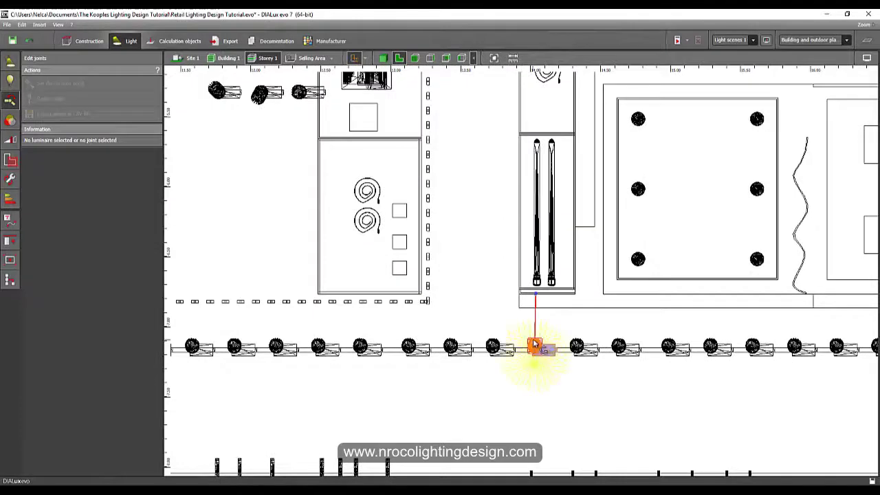
{"action": "left_click", "coordinate": [534, 343]}
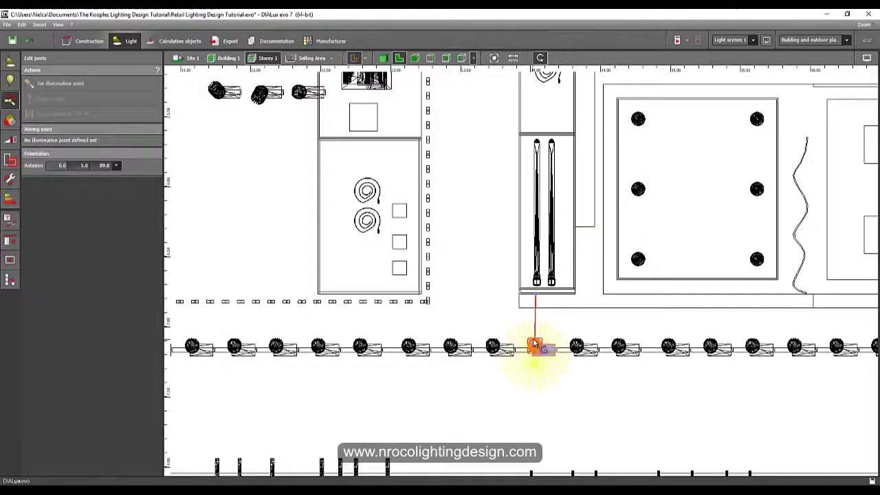
{"action": "left_click", "coordinate": [84, 83]}
{"action": "left_click", "coordinate": [526, 406]}
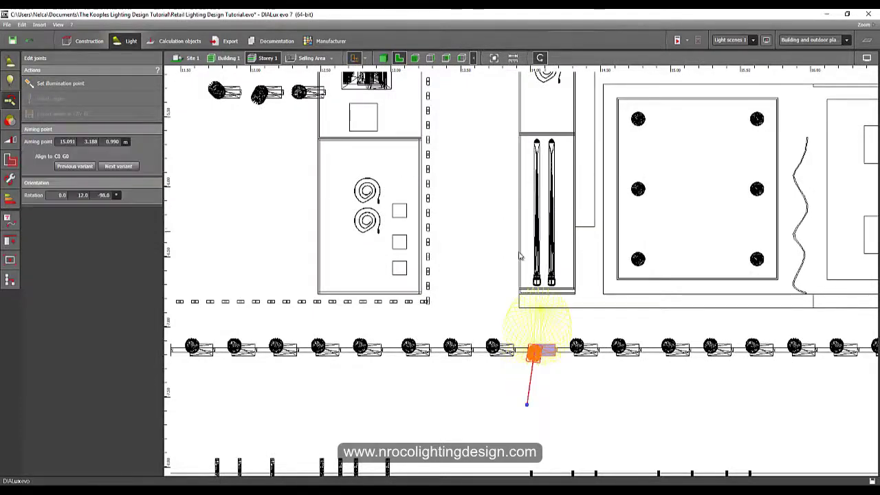
- Aim the lower wall-track spotlight below the aisle beside the cash counter at the display behind it, about 15.052, 4.088, 0.990 m
{"action": "left_click", "coordinate": [450, 345]}
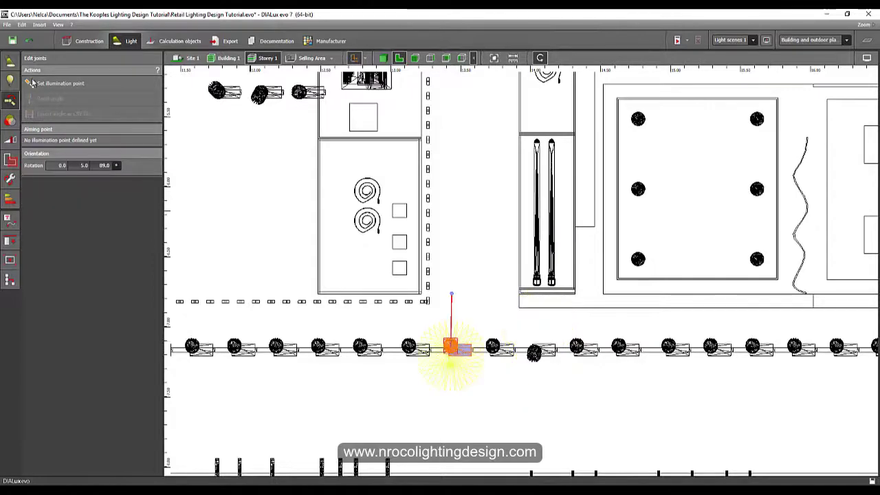
{"action": "left_click", "coordinate": [55, 83]}
{"action": "left_click", "coordinate": [543, 99]}
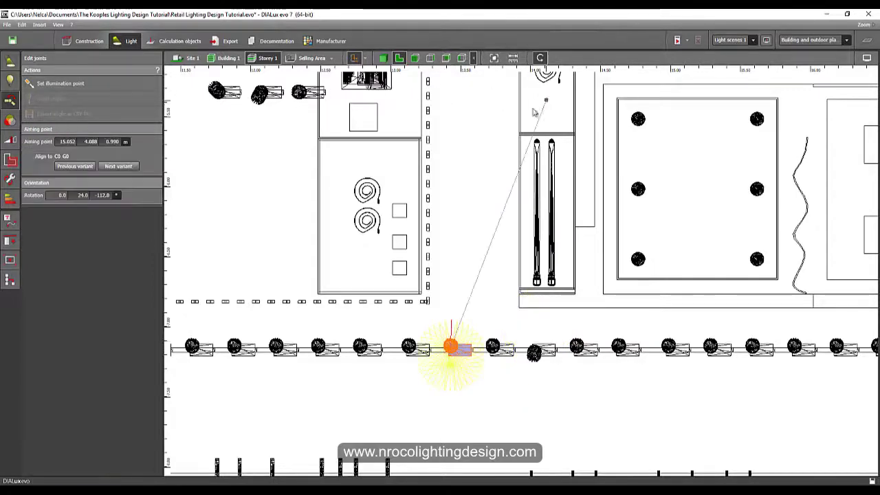
- Dismiss the save reminder and set the second rotation value of the aisle spotlight's joint to 25.0°
{"action": "middle_click_drag", "start_coordinate": [481, 144], "coordinate": [464, 227]}
{"action": "scroll", "coordinate": [462, 226], "scroll_direction": "down", "scroll_amount": 5}
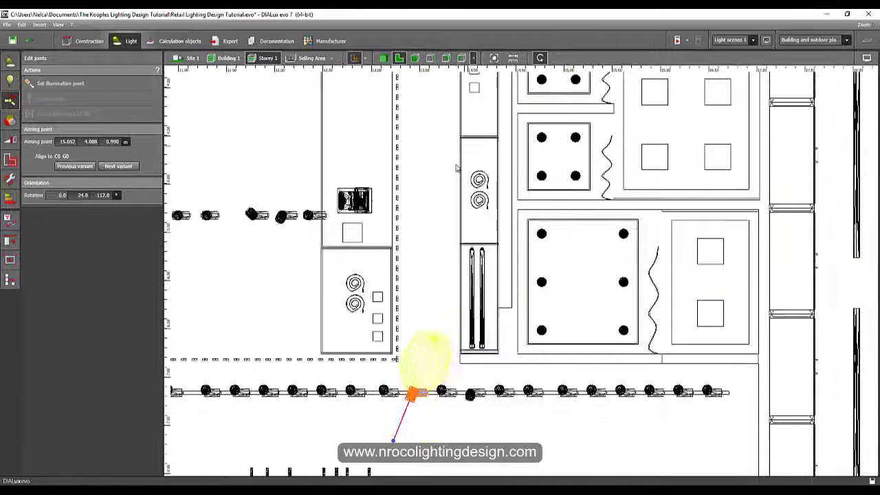
{"action": "middle_click_drag", "start_coordinate": [444, 157], "coordinate": [418, 212]}
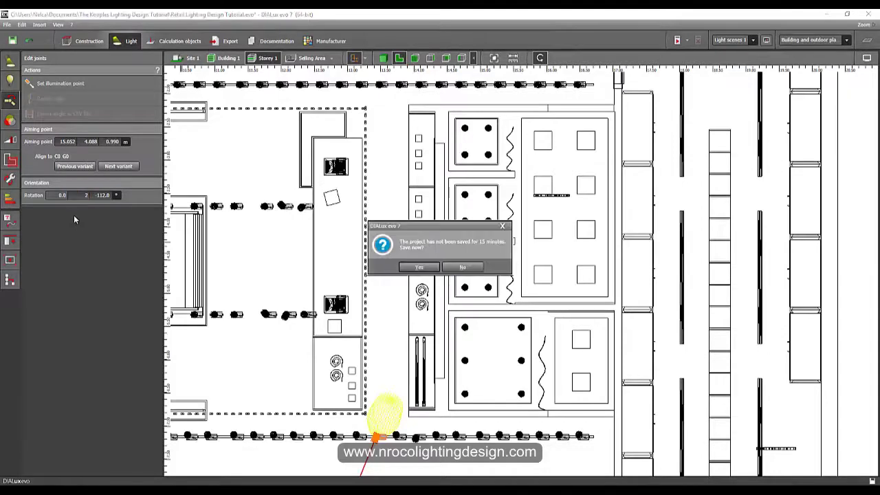
{"action": "key", "text": "Escape"}
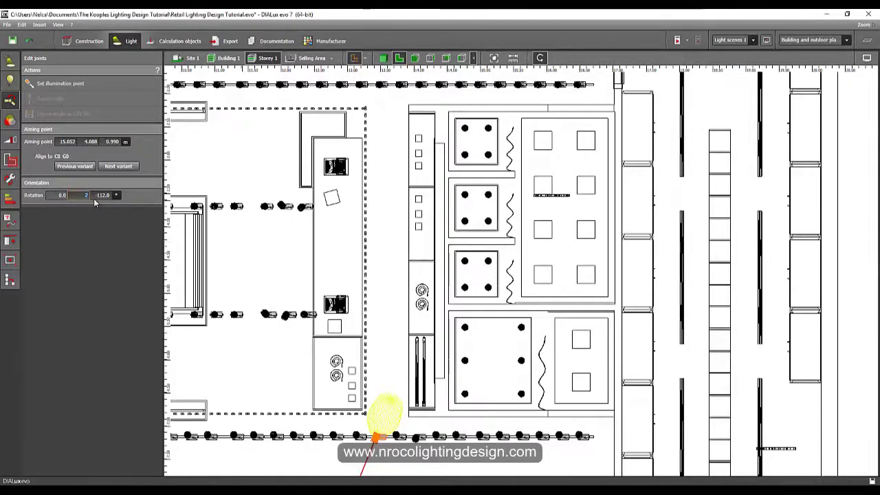
{"action": "type", "text": "25"}
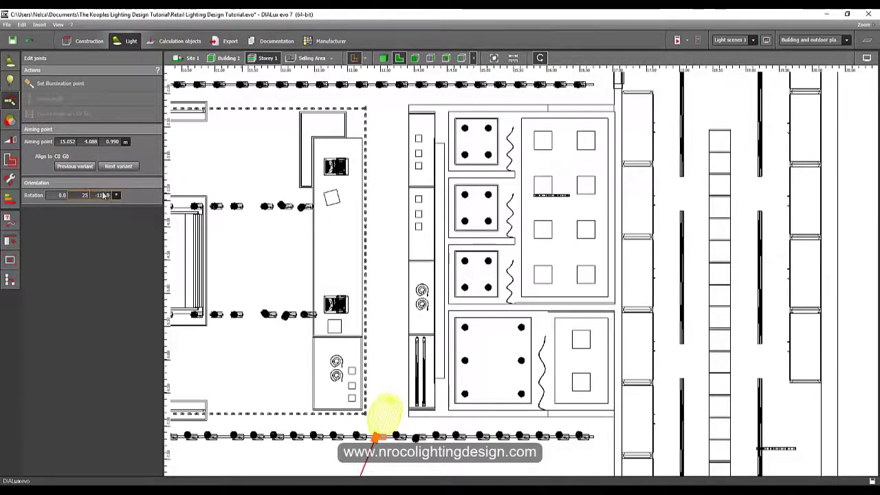
{"action": "key", "text": "Return"}
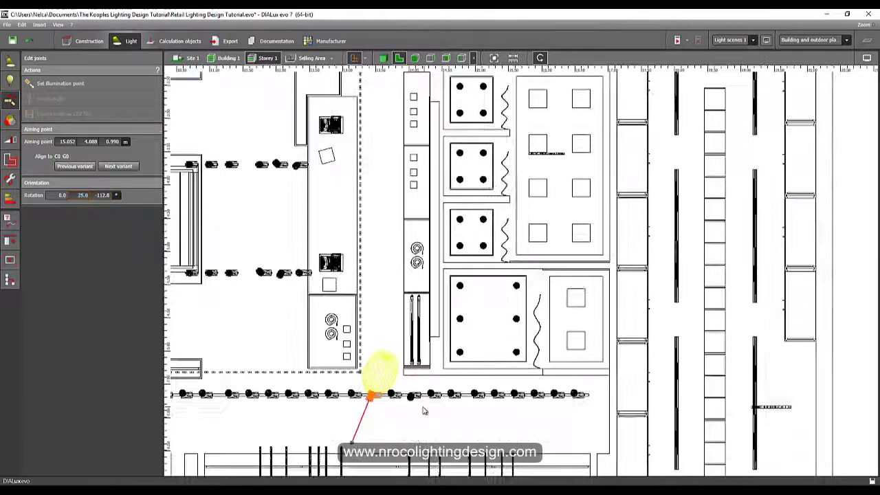
- Delete the other spotlight groups on the upper wall track, leaving only the six-spotlight group farthest from the cash counter
{"action": "scroll", "coordinate": [415, 416], "scroll_direction": "up", "scroll_amount": 2}
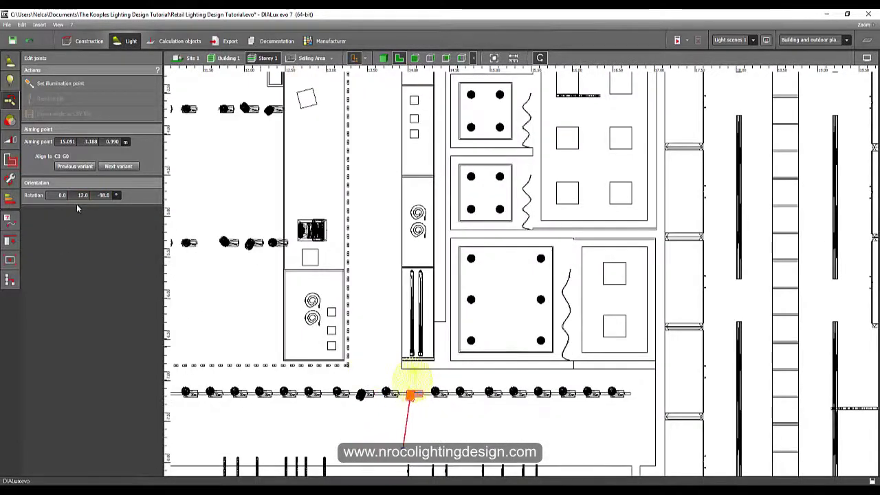
{"action": "middle_click_drag", "start_coordinate": [334, 266], "coordinate": [297, 380]}
{"action": "middle_click_drag", "start_coordinate": [347, 178], "coordinate": [318, 198]}
{"action": "scroll", "coordinate": [324, 191], "scroll_direction": "down", "scroll_amount": 2}
{"action": "scroll", "coordinate": [354, 114], "scroll_direction": "down", "scroll_amount": 1}
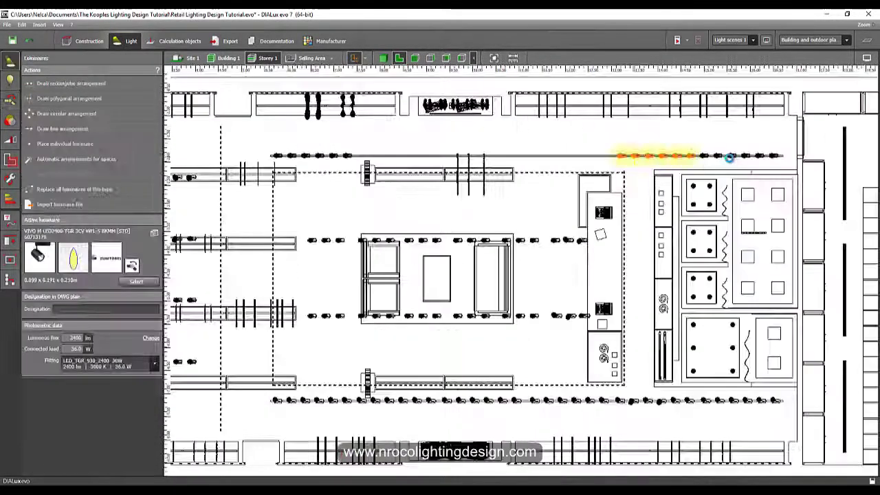
{"action": "left_click", "coordinate": [319, 159]}
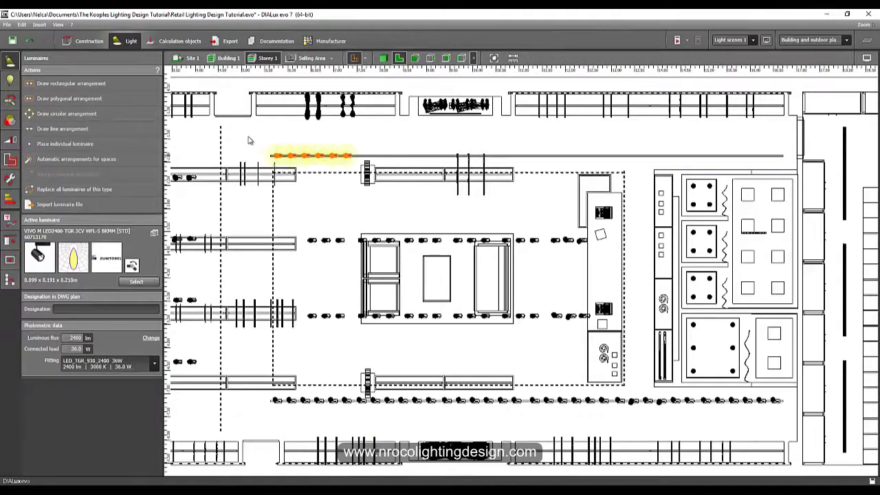
- Select only the first spotlight of the remaining upper wall-track group and switch to editing its joints
{"action": "scroll", "coordinate": [281, 158], "scroll_direction": "up", "scroll_amount": 5}
{"action": "left_click", "coordinate": [295, 187]}
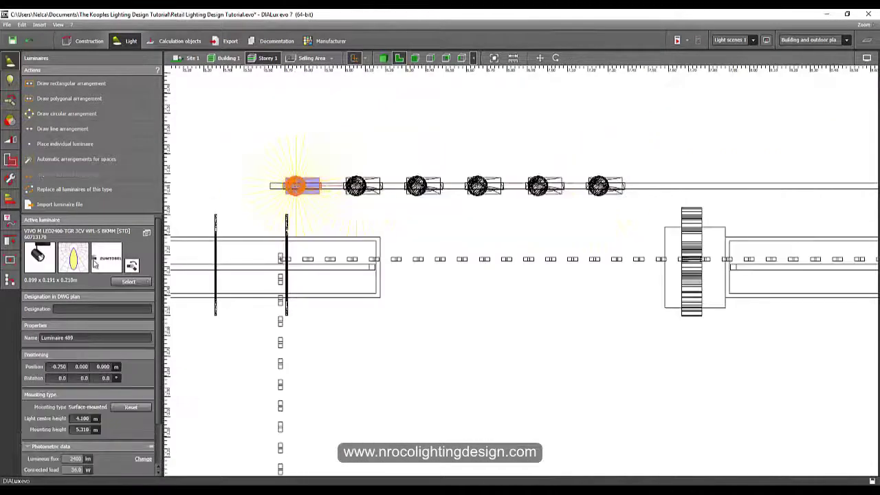
{"action": "left_click", "coordinate": [8, 102]}
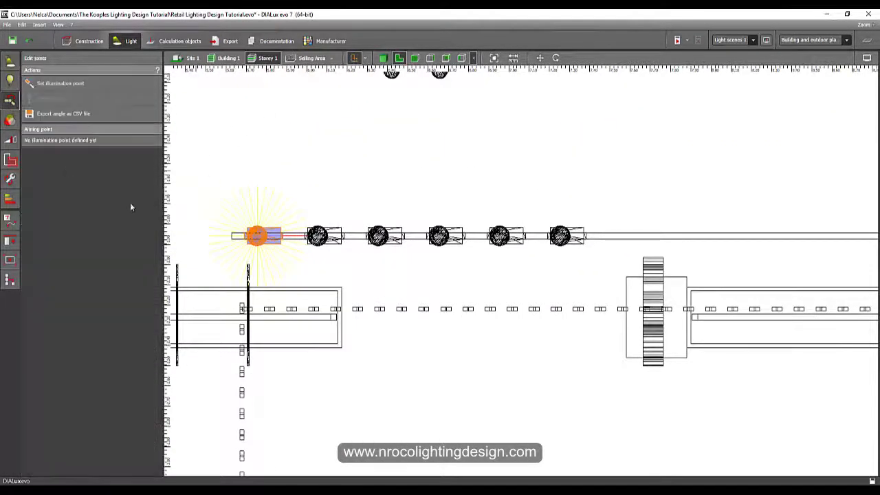
{"action": "left_click", "coordinate": [60, 83]}
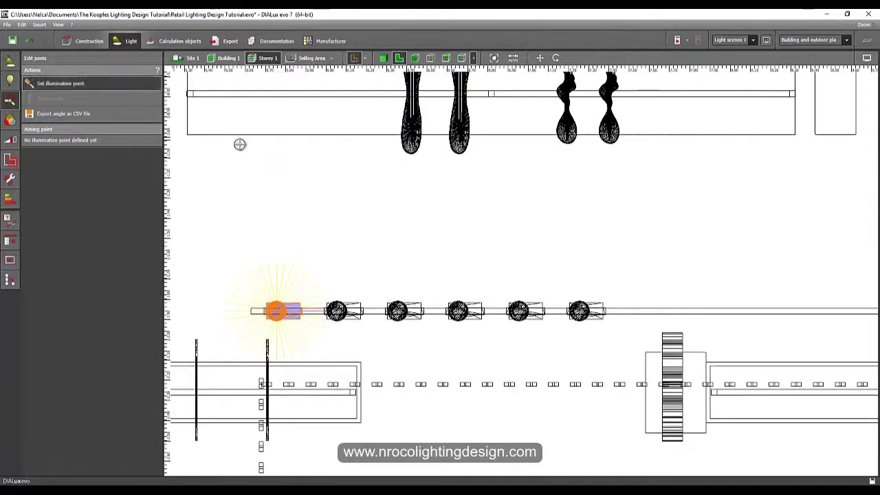
{"action": "left_click", "coordinate": [273, 169]}
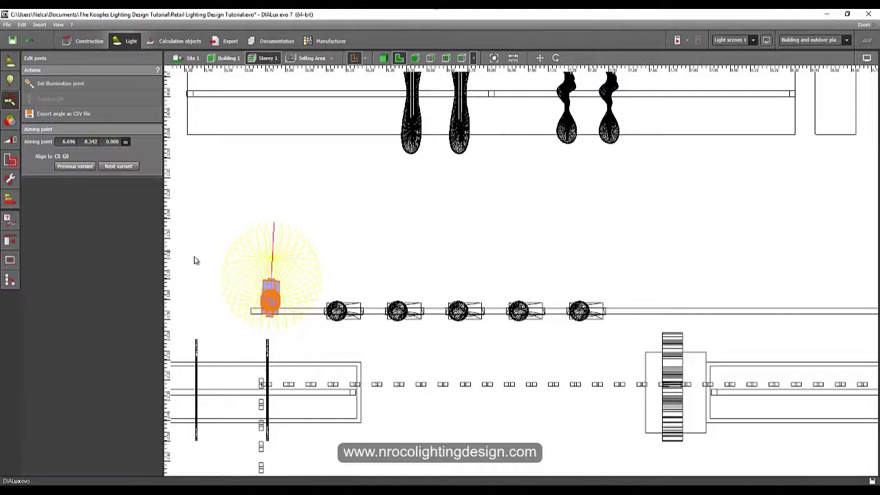
{"action": "key", "text": "ctrl+z"}
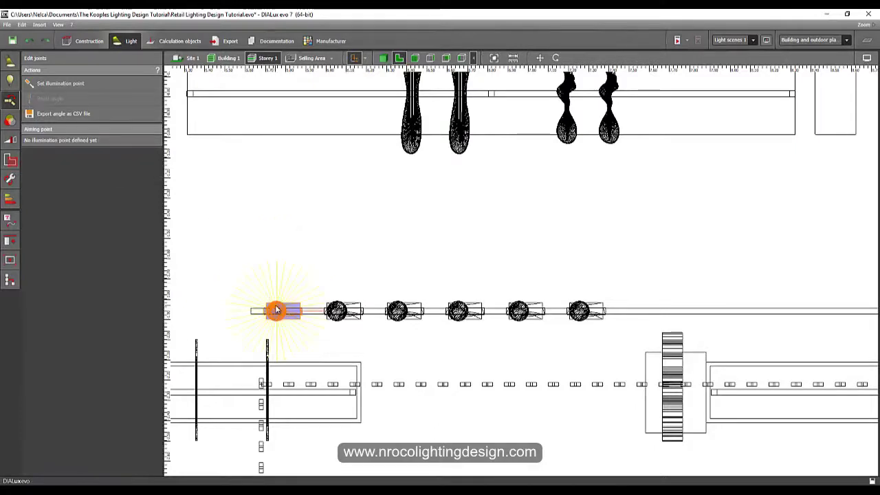
- Select the first spotlight's joint and aim it toward the clothing display above, about 6.631, 8.392, 0.000 m
{"action": "left_click", "coordinate": [275, 310]}
{"action": "left_click", "coordinate": [65, 85]}
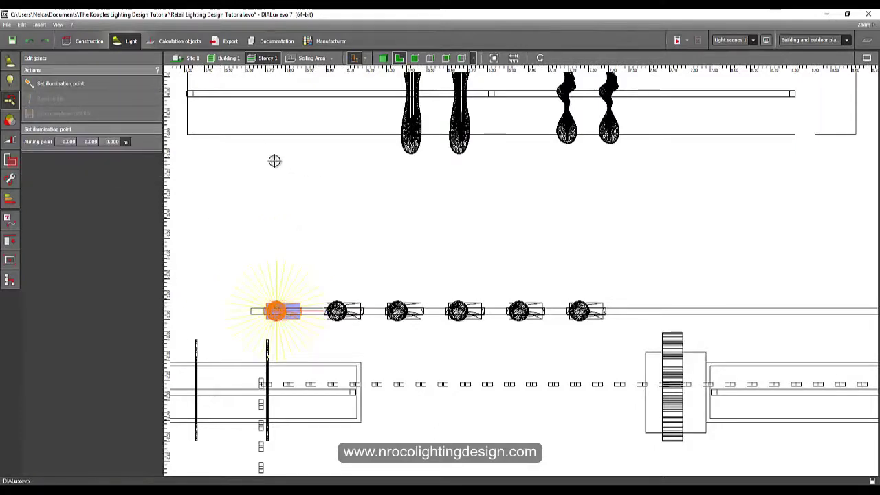
{"action": "left_click", "coordinate": [263, 152]}
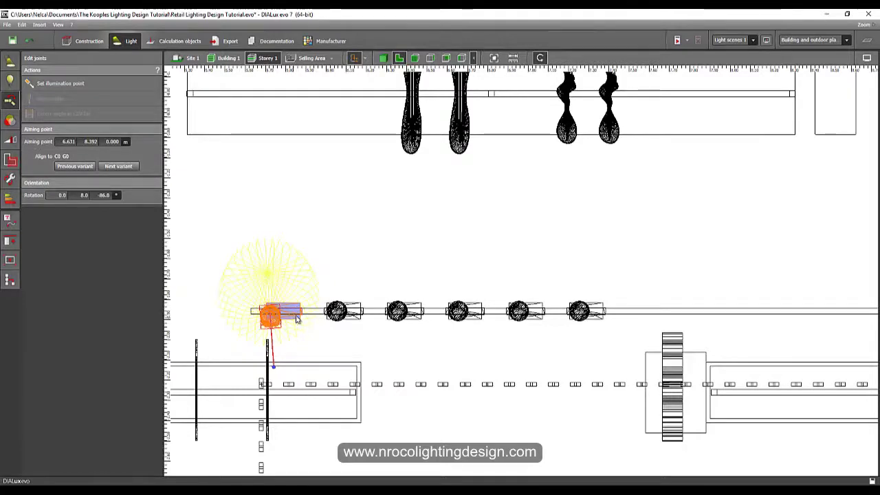
- Set the joint rotation of the first upper wall-track spotlight to 5.0° and -90.0° in the second and third values
{"action": "left_click", "coordinate": [84, 195]}
{"action": "type", "text": "8.3"}
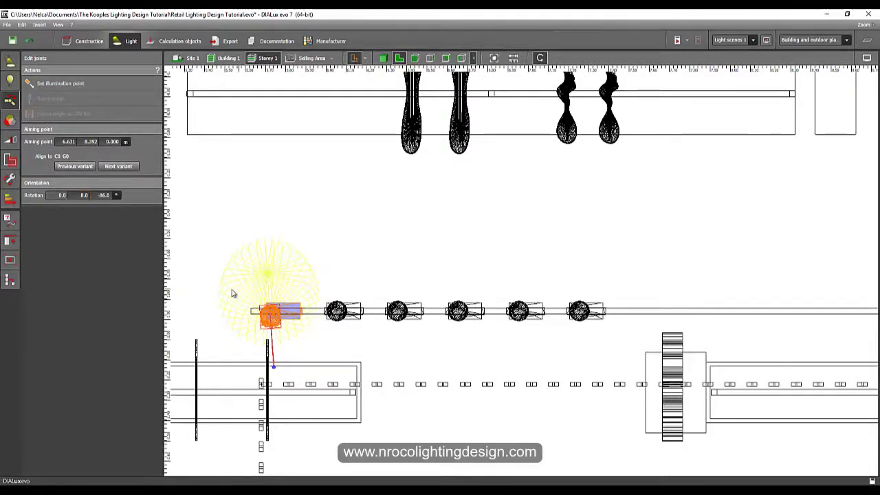
{"action": "left_click", "coordinate": [82, 197]}
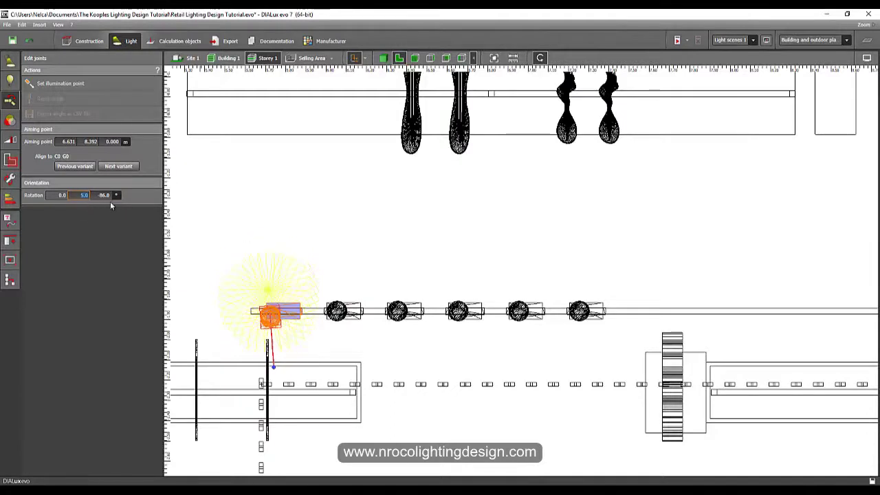
{"action": "key", "text": "Tab"}
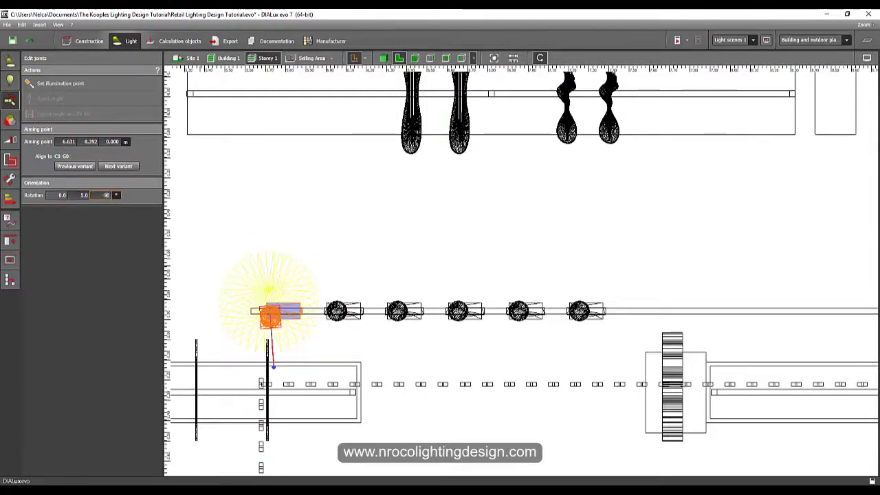
{"action": "type", "text": "90"}
{"action": "key", "text": "Return"}
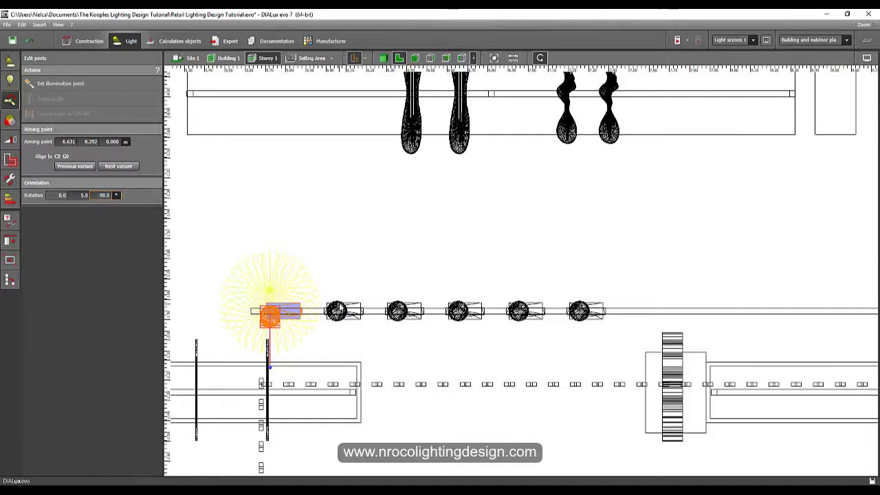
- Aim the second upper wall-track spotlight's joint straight toward the clothing display, about 6.962, 8.288, 0.000 m
{"action": "left_click", "coordinate": [336, 311]}
{"action": "left_click", "coordinate": [69, 83]}
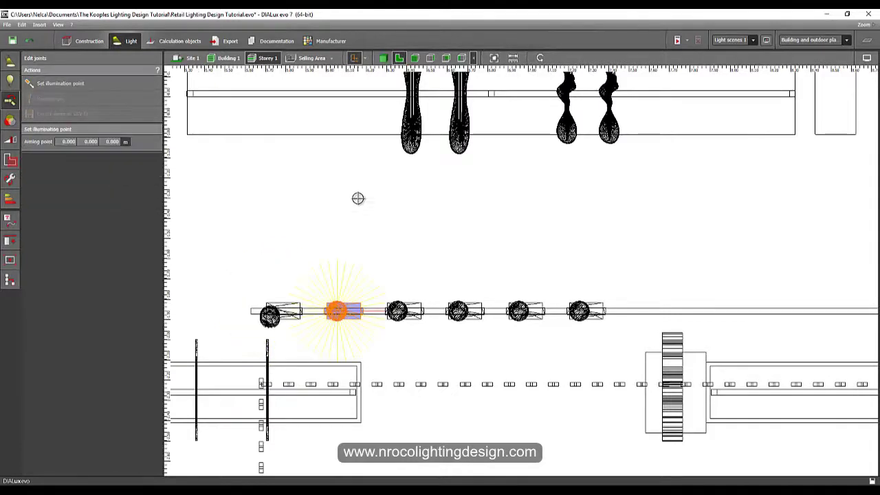
{"action": "left_click", "coordinate": [330, 173]}
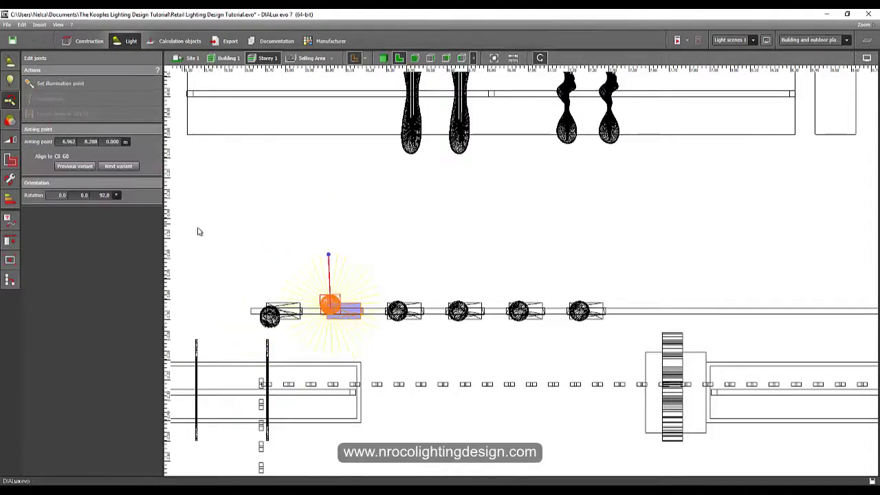
- Set the second spotlight's joint rotation to 5° and -90° in the second and third values
{"action": "left_click", "coordinate": [72, 194]}
{"action": "type", "text": "5"}
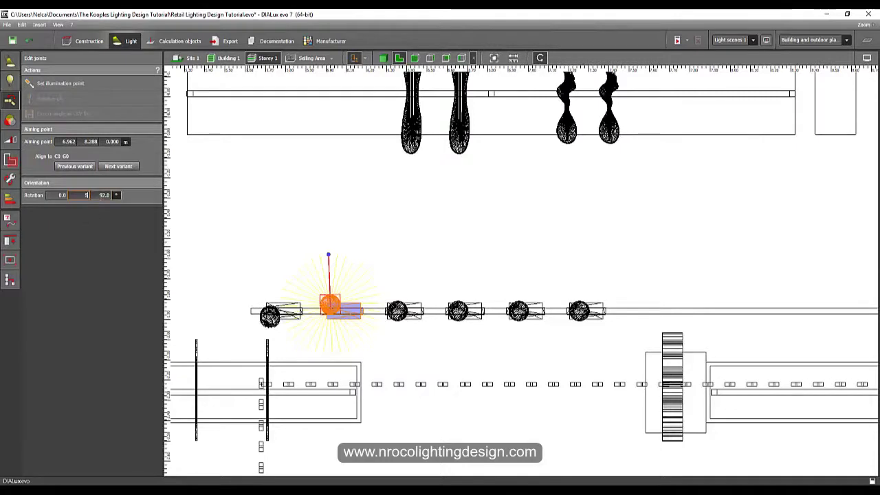
{"action": "key", "text": "Tab"}
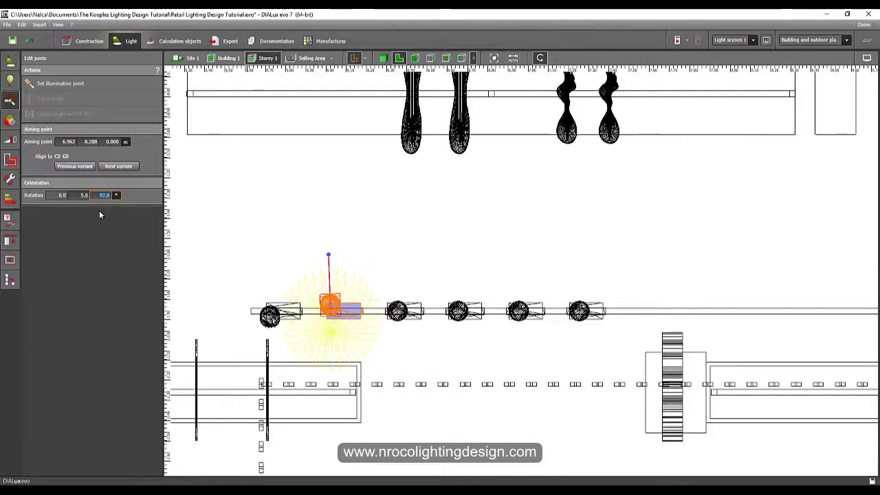
{"action": "key", "text": "BackSpace"}
{"action": "type", "text": "-90"}
{"action": "key", "text": "Return"}
- Set the joint rotations of the third, fourth and fifth upper wall-track spotlights to 5.0° and -90.0°, without illumination points
{"action": "left_click", "coordinate": [396, 305]}
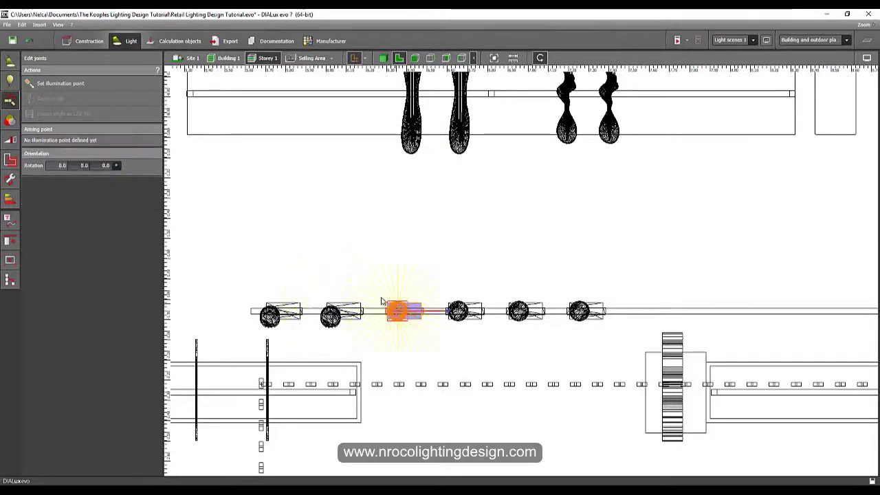
{"action": "left_click", "coordinate": [84, 165]}
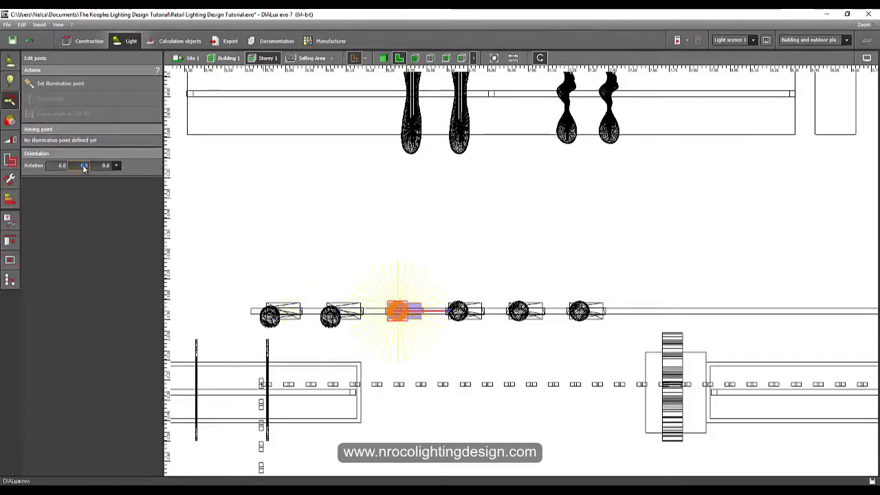
{"action": "type", "text": "5"}
{"action": "key", "text": "Return"}
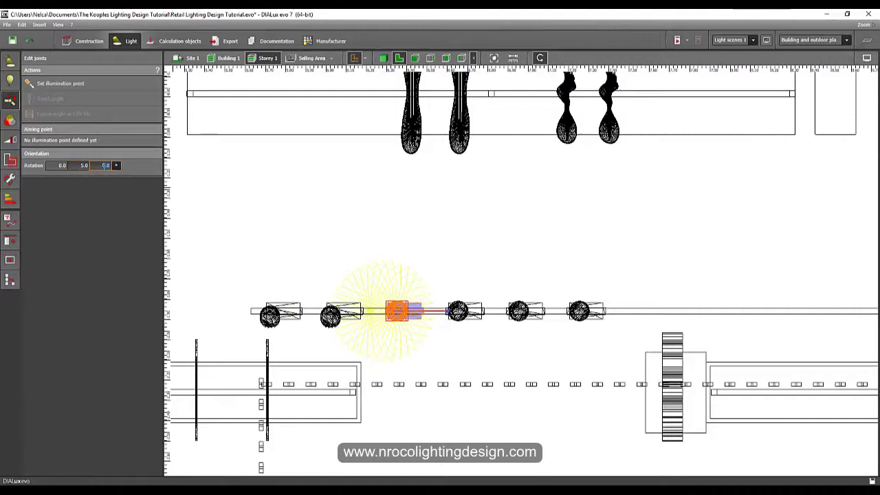
{"action": "key", "text": "BackSpace"}
{"action": "key", "text": "Return"}
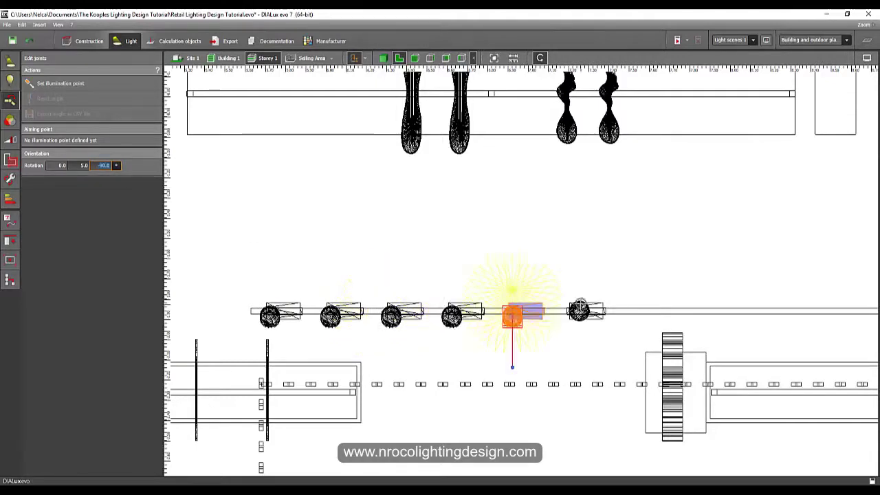
- Set the sixth upper wall-track spotlight's joint rotation to 5° and -90°, and clear the selection
{"action": "left_click", "coordinate": [579, 305]}
{"action": "type", "text": "5"}
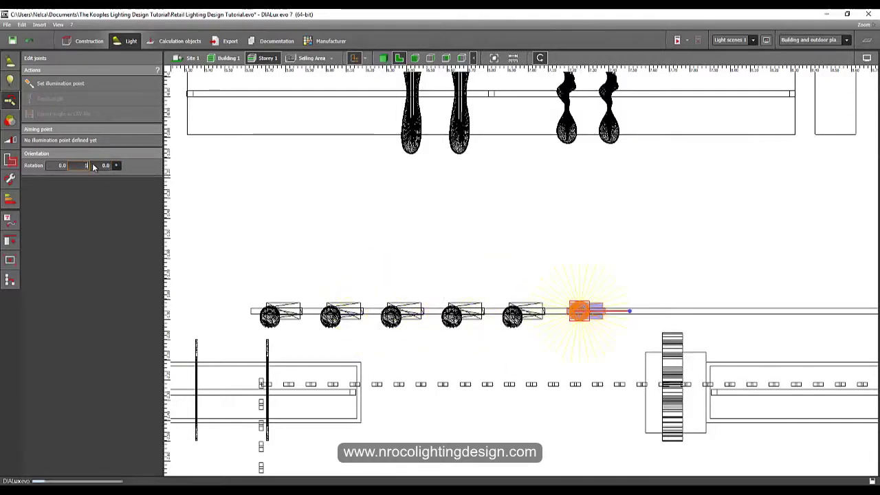
{"action": "key", "text": "Tab"}
{"action": "type", "text": "-90"}
{"action": "key", "text": "Return"}
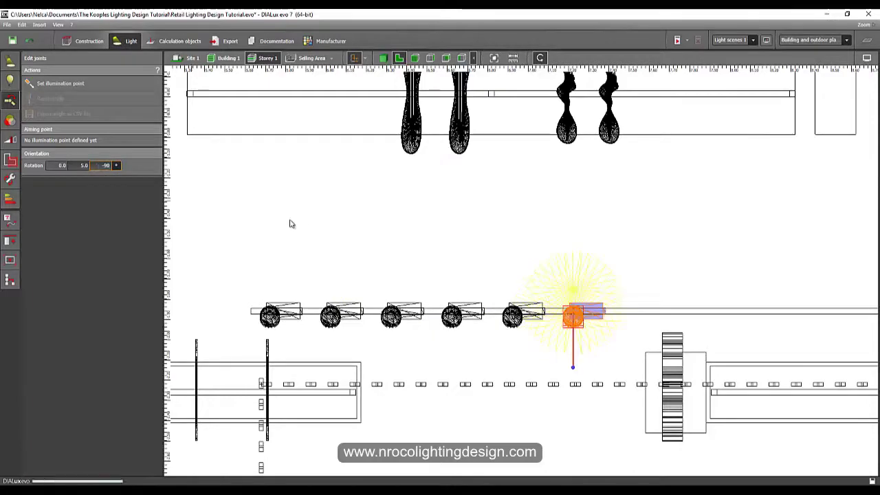
{"action": "left_click", "coordinate": [301, 222]}
- Copy the arrangement of six aimed spotlights along a line parallel to the upper wall track, as far as the track's far end
{"action": "scroll", "coordinate": [303, 224], "scroll_direction": "down", "scroll_amount": 3}
{"action": "left_click", "coordinate": [10, 61]}
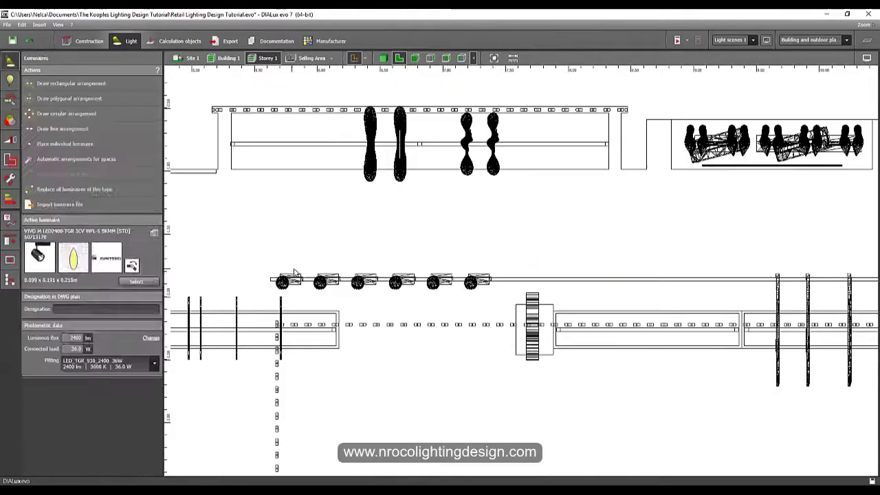
{"action": "left_click", "coordinate": [321, 279]}
{"action": "scroll", "coordinate": [275, 267], "scroll_direction": "up", "scroll_amount": 2}
{"action": "scroll", "coordinate": [275, 267], "scroll_direction": "down", "scroll_amount": 3}
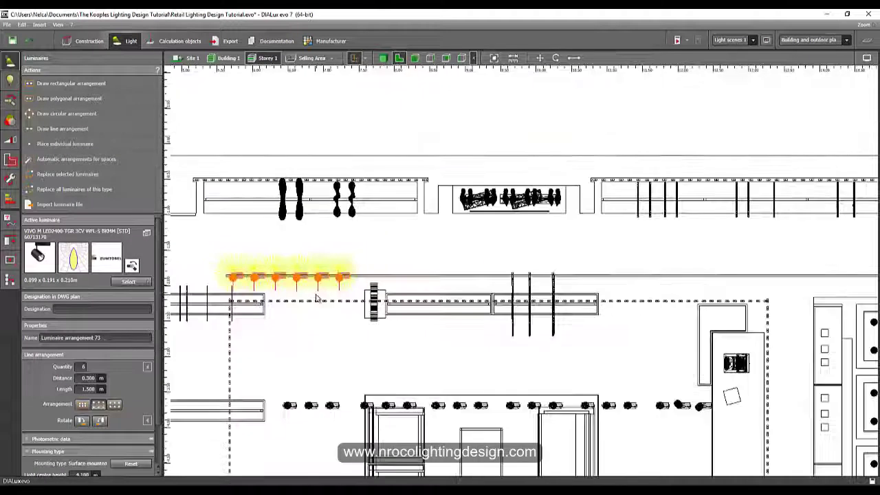
{"action": "left_click", "coordinate": [11, 241]}
{"action": "left_click", "coordinate": [76, 84]}
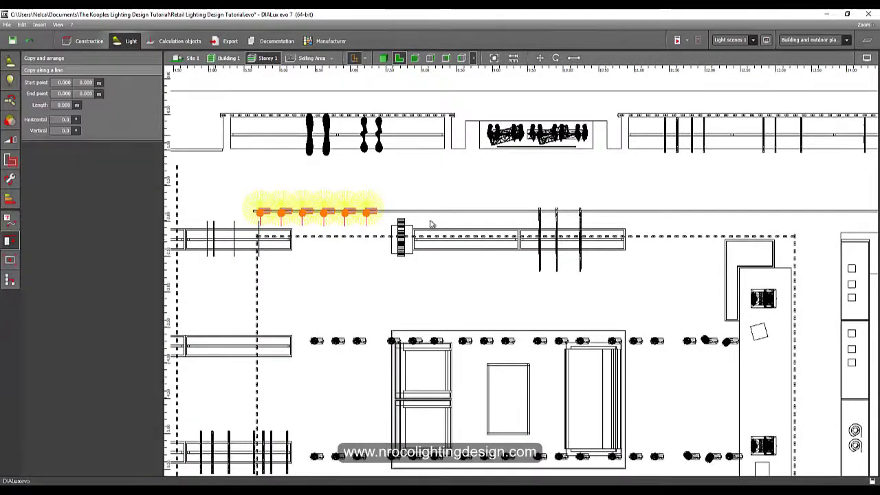
{"action": "left_click", "coordinate": [391, 198]}
{"action": "scroll", "coordinate": [440, 231], "scroll_direction": "down", "scroll_amount": 2}
{"action": "middle_click_drag", "start_coordinate": [564, 224], "coordinate": [434, 226]}
{"action": "middle_click_drag", "start_coordinate": [485, 246], "coordinate": [380, 234]}
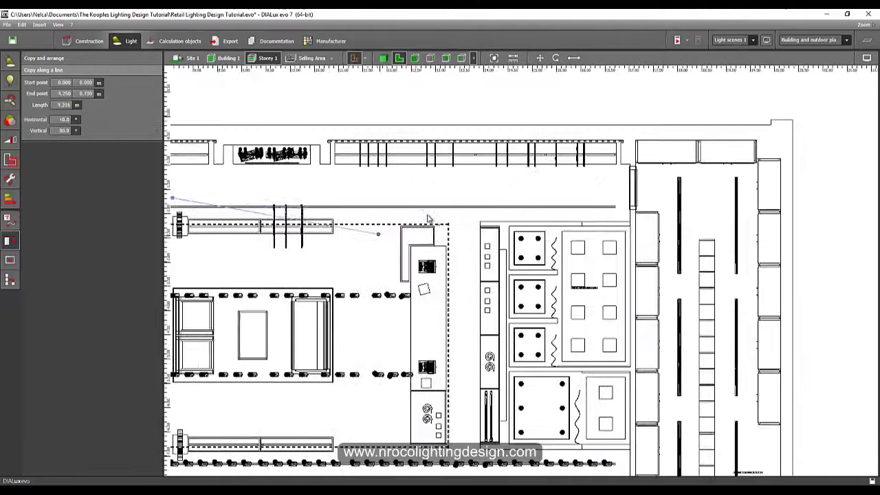
{"action": "left_click", "coordinate": [563, 199]}
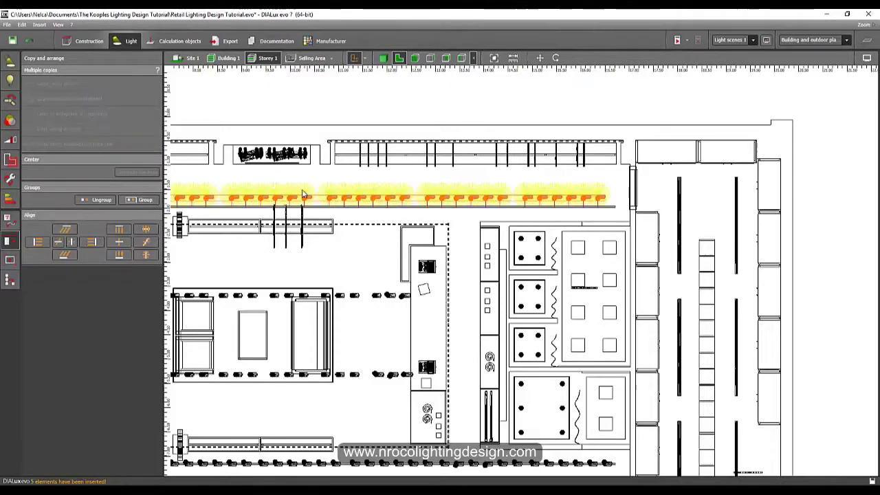
- Move the copied spotlights horizontally in the side view to line up with the original spotlights on the wall track
{"action": "middle_click_drag", "start_coordinate": [305, 193], "coordinate": [400, 185]}
{"action": "scroll", "coordinate": [217, 185], "scroll_direction": "up", "scroll_amount": 3}
{"action": "left_click", "coordinate": [414, 58]}
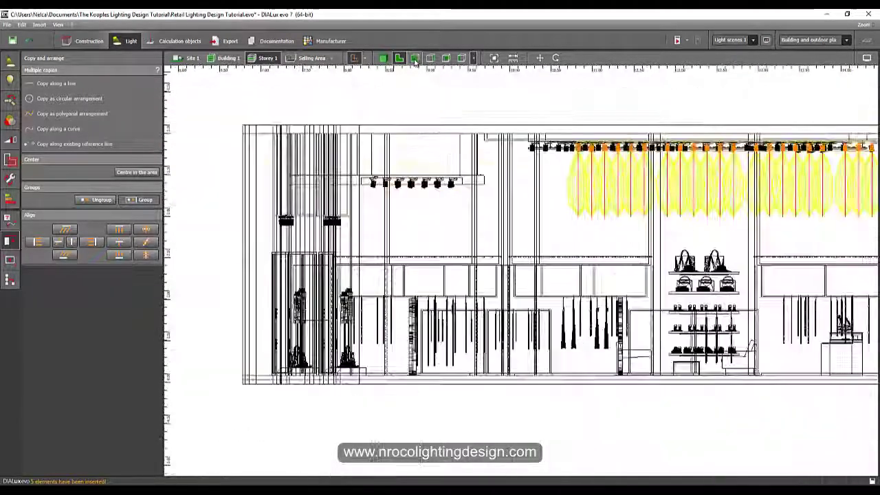
{"action": "left_click", "coordinate": [430, 58]}
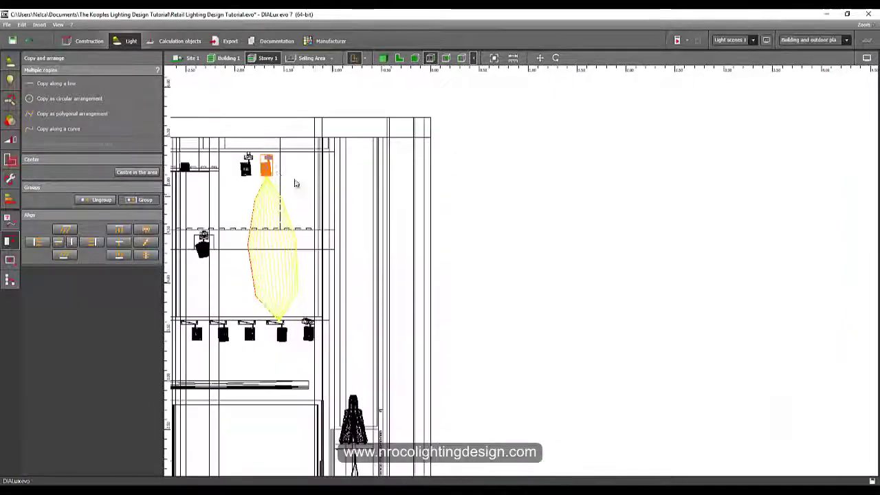
{"action": "scroll", "coordinate": [296, 183], "scroll_direction": "up", "scroll_amount": 3}
{"action": "middle_click_drag", "start_coordinate": [295, 183], "coordinate": [438, 231]}
{"action": "scroll", "coordinate": [394, 187], "scroll_direction": "up", "scroll_amount": 3}
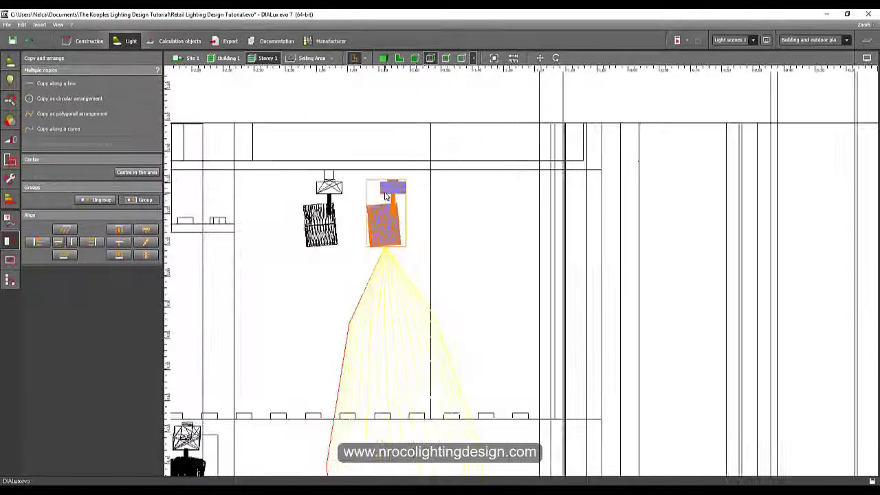
{"action": "right_click", "coordinate": [393, 186]}
{"action": "left_click", "coordinate": [404, 194]}
{"action": "scroll", "coordinate": [404, 194], "scroll_direction": "up", "scroll_amount": 3}
{"action": "left_click_drag", "start_coordinate": [412, 176], "coordinate": [298, 177]}
{"action": "left_click", "coordinate": [382, 58]}
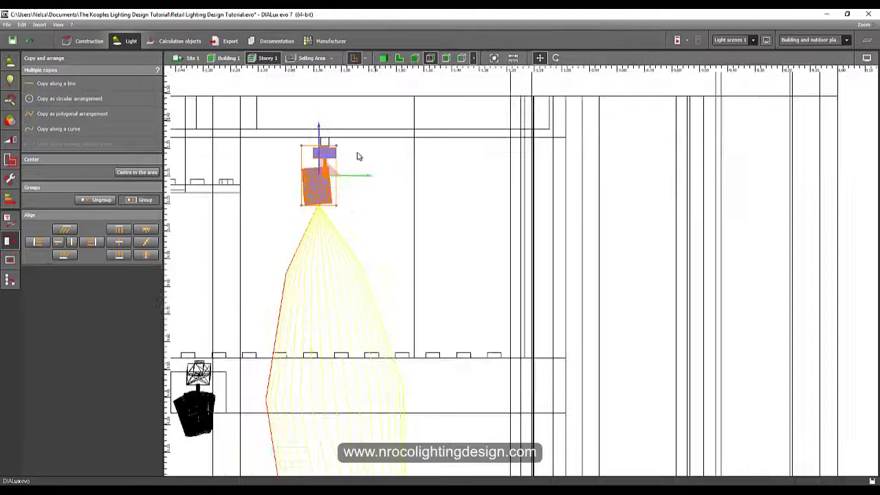
- Check the copied wall-track spotlights against the clothing display in the side and 3D views, and clear the selection
{"action": "scroll", "coordinate": [350, 205], "scroll_direction": "down", "scroll_amount": 3}
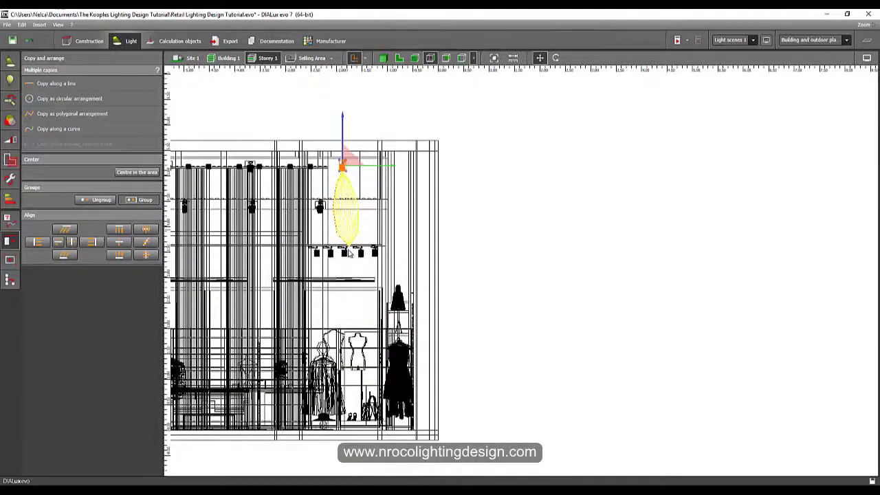
{"action": "scroll", "coordinate": [348, 249], "scroll_direction": "up", "scroll_amount": 4}
{"action": "scroll", "coordinate": [349, 249], "scroll_direction": "down", "scroll_amount": 3}
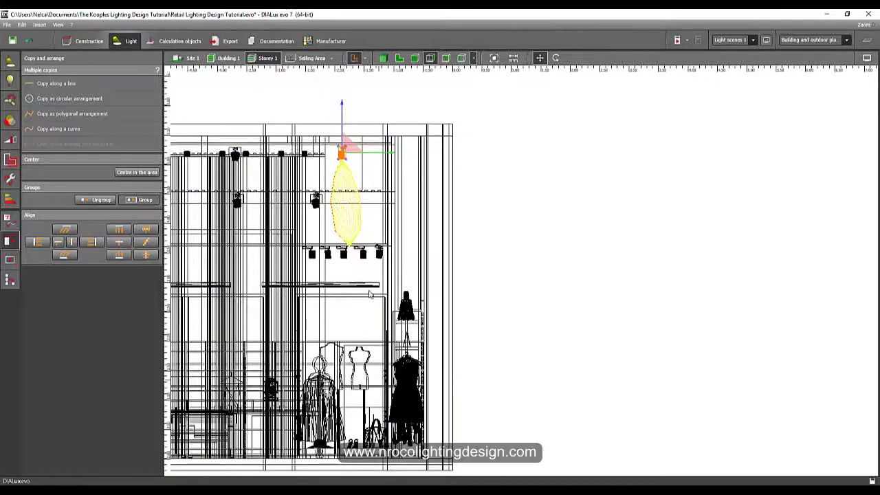
{"action": "left_click", "coordinate": [383, 57]}
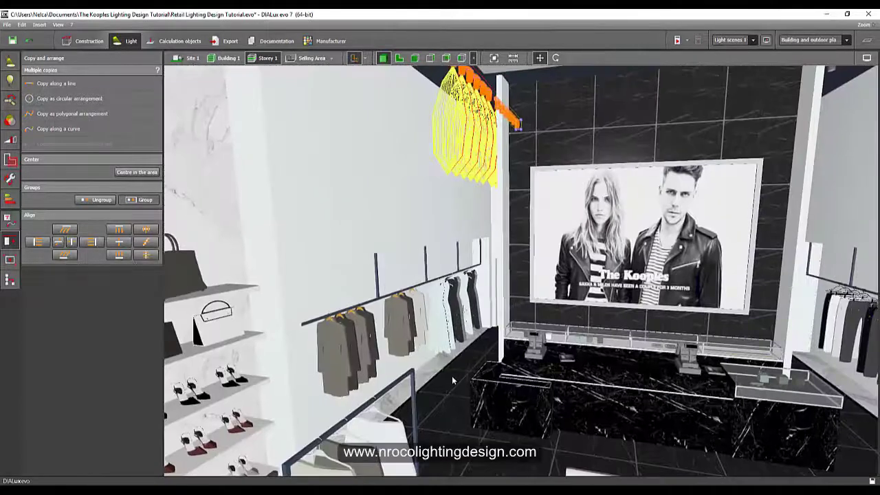
{"action": "right_click_drag", "start_coordinate": [453, 380], "coordinate": [450, 336]}
{"action": "left_click", "coordinate": [450, 336]}
{"action": "middle_click_drag", "start_coordinate": [459, 418], "coordinate": [486, 362]}
{"action": "right_click_drag", "start_coordinate": [482, 361], "coordinate": [446, 351]}
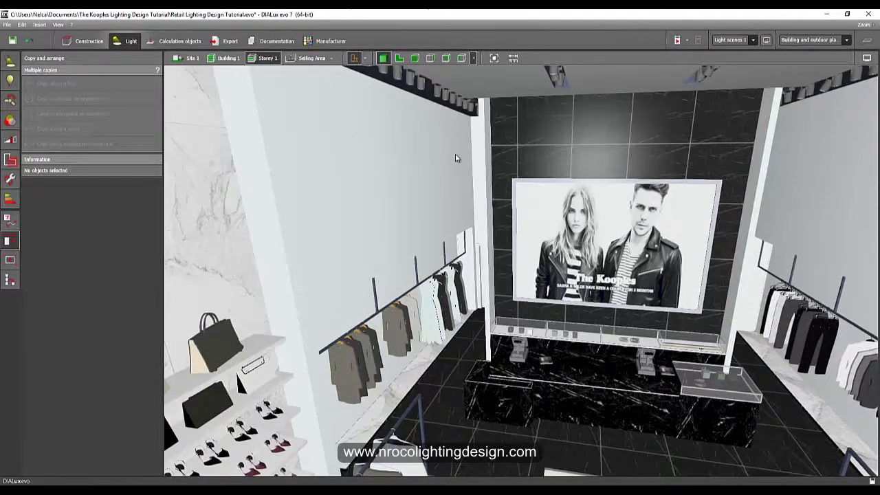
- Examine in plan which lower wall-track spotlights are aimed at the back display counter
{"action": "left_click", "coordinate": [399, 57]}
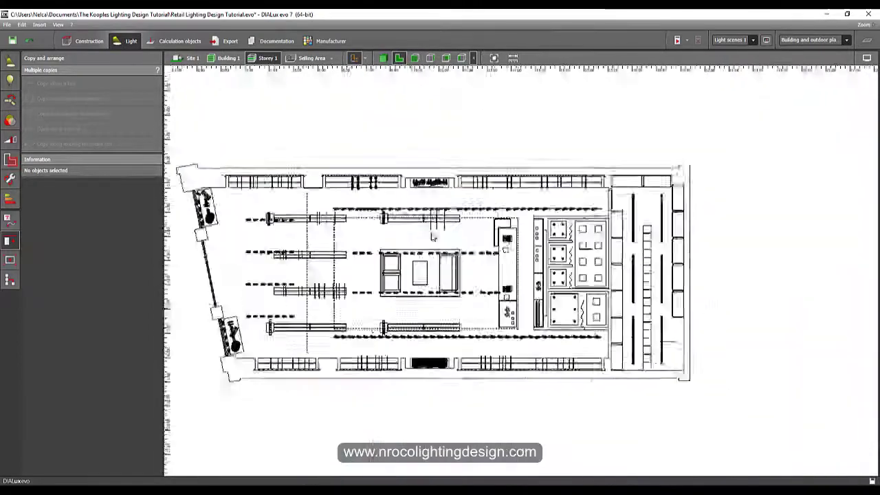
{"action": "scroll", "coordinate": [473, 204], "scroll_direction": "up", "scroll_amount": 5}
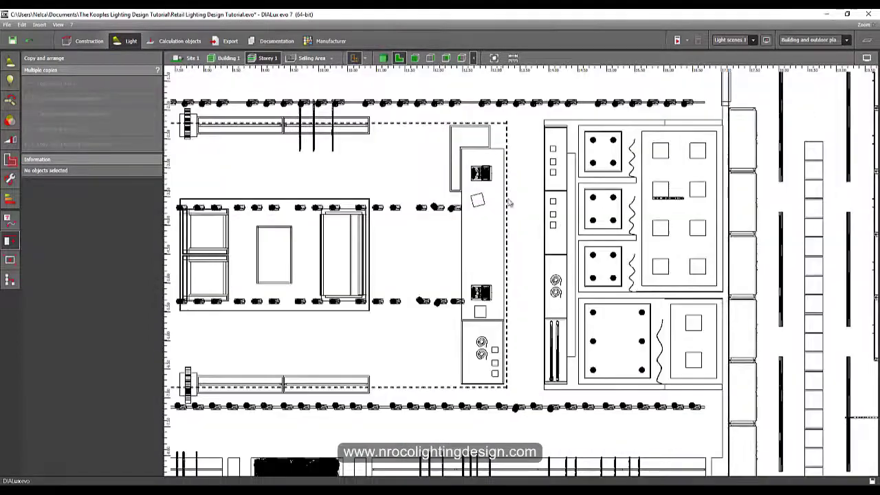
{"action": "left_click", "coordinate": [513, 443]}
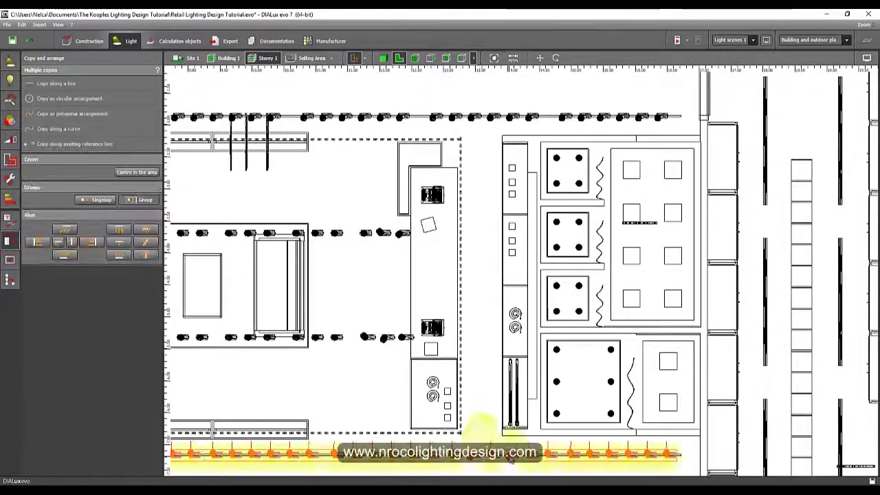
{"action": "left_click", "coordinate": [548, 453]}
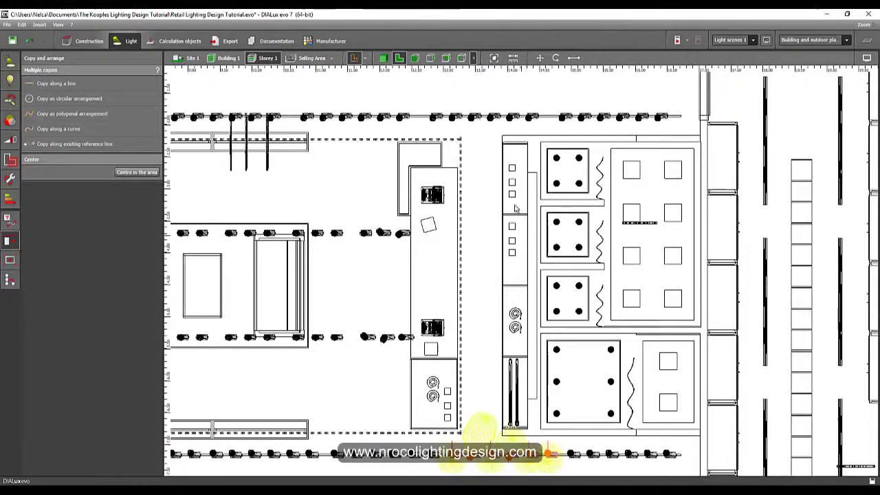
- Aim the upper wall-track spotlight near the back counter at about 15.025, 6.628, 0.990 m and set its second joint rotation value to 12°
{"action": "left_click", "coordinate": [492, 122]}
{"action": "left_click", "coordinate": [492, 122]}
{"action": "left_click", "coordinate": [492, 123]}
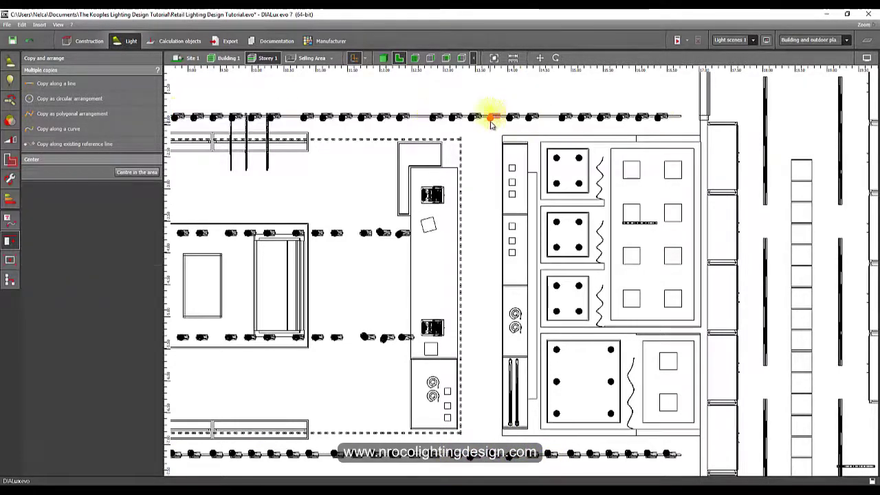
{"action": "scroll", "coordinate": [416, 144], "scroll_direction": "up", "scroll_amount": 3}
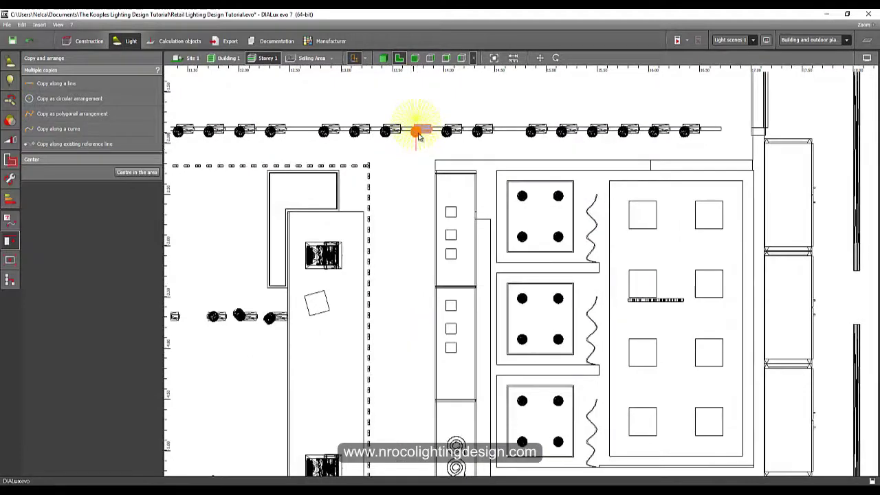
{"action": "left_click", "coordinate": [417, 130]}
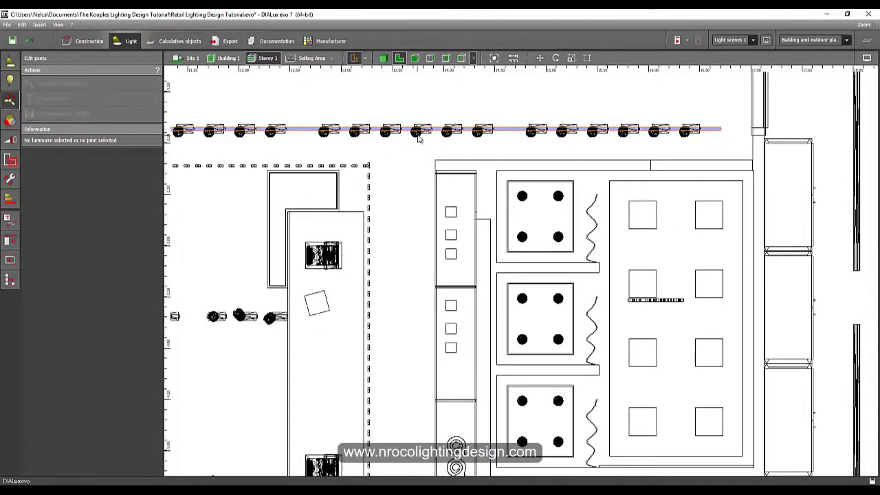
{"action": "left_click", "coordinate": [417, 132]}
{"action": "left_click", "coordinate": [94, 83]}
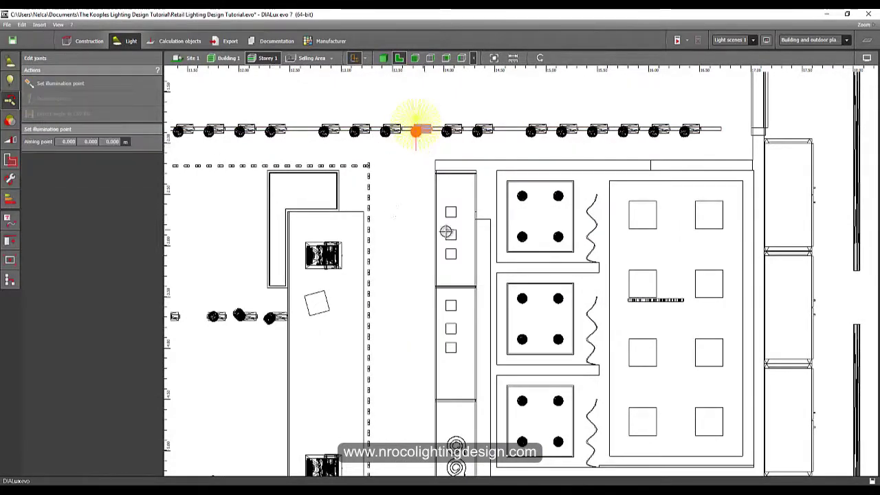
{"action": "left_click", "coordinate": [426, 231]}
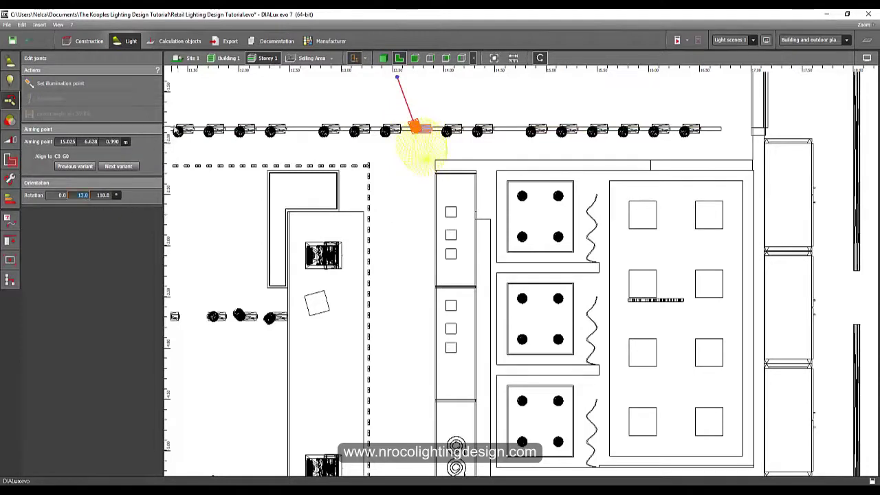
{"action": "type", "text": "1"}
{"action": "type", "text": "2"}
{"action": "key", "text": "Return"}
- Aim the spotlight two positions nearer the entrance at the back counter, about 14.961, 5.707, 0.990 m, with a second rotation value of 25°
{"action": "left_click", "coordinate": [355, 130]}
{"action": "left_click", "coordinate": [61, 83]}
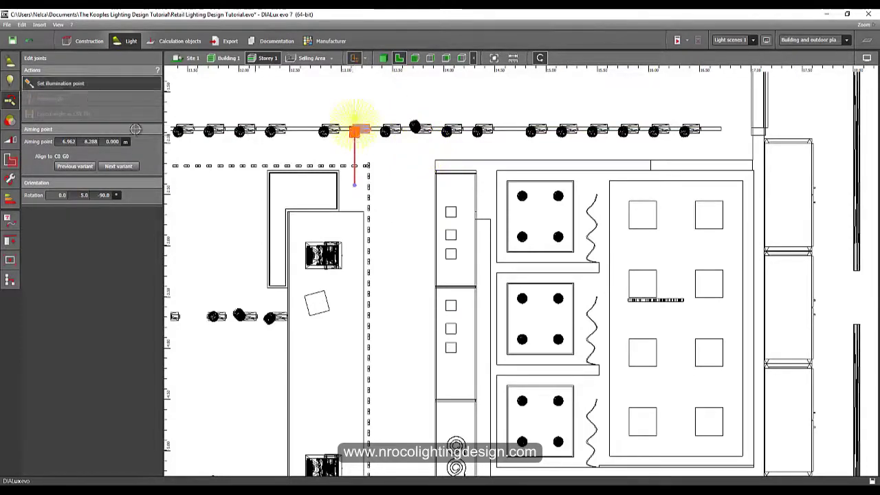
{"action": "left_click", "coordinate": [450, 316]}
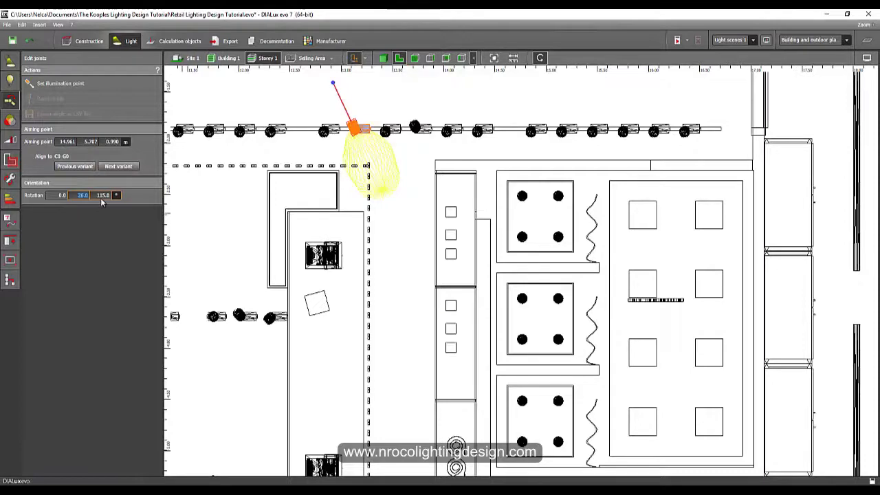
{"action": "type", "text": "25"}
{"action": "key", "text": "Return"}
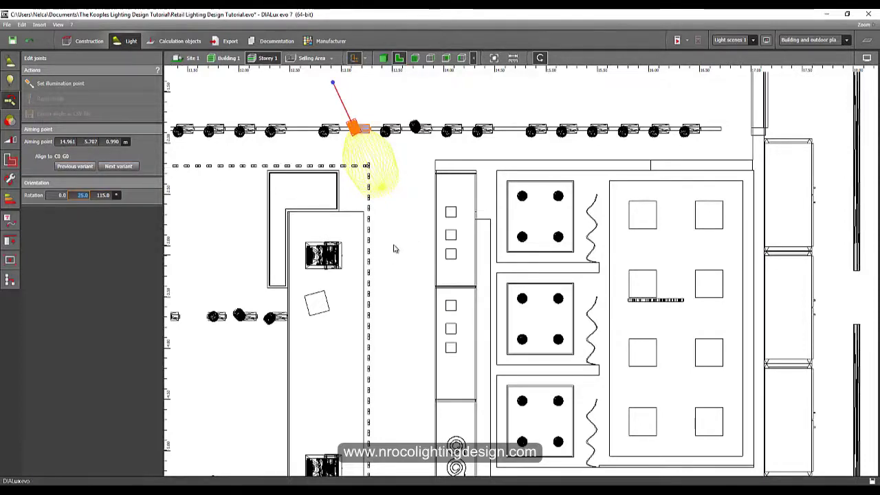
{"action": "left_click", "coordinate": [415, 177]}
- Compare in 3D where the re-aimed spotlights on the two opposite wall tracks throw their light on the back wall display
{"action": "left_click", "coordinate": [383, 59]}
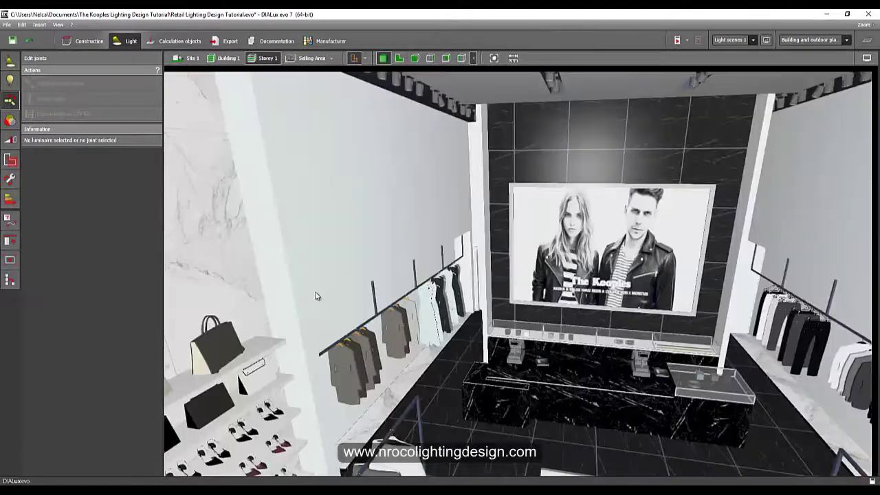
{"action": "right_click_drag", "start_coordinate": [342, 282], "coordinate": [342, 272]}
{"action": "scroll", "coordinate": [702, 202], "scroll_direction": "up", "scroll_amount": 2}
{"action": "scroll", "coordinate": [676, 162], "scroll_direction": "up", "scroll_amount": 2}
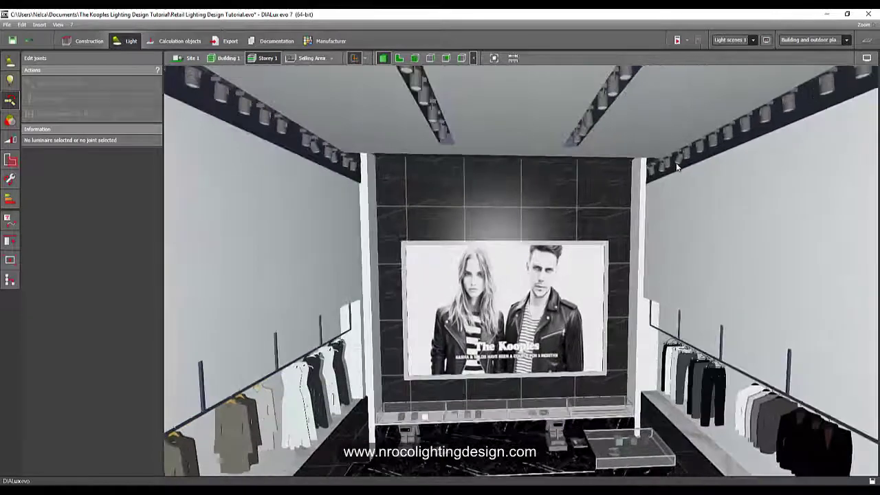
{"action": "left_click", "coordinate": [676, 163]}
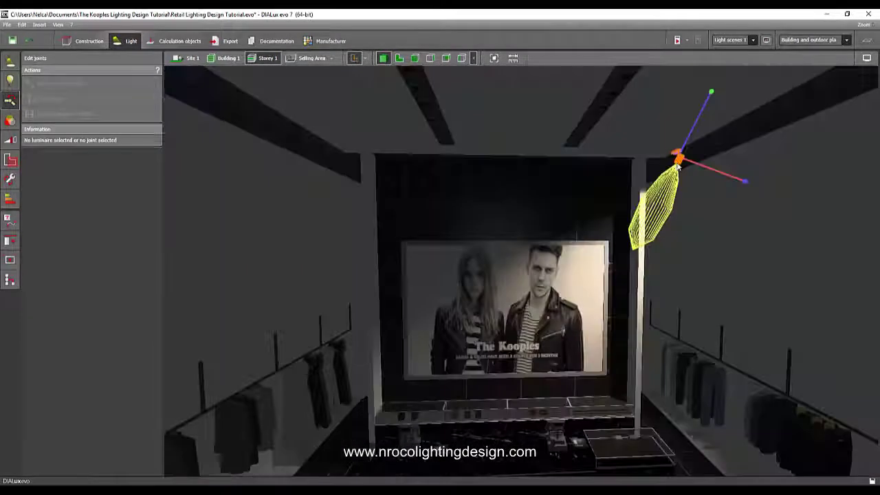
{"action": "left_click", "coordinate": [316, 148]}
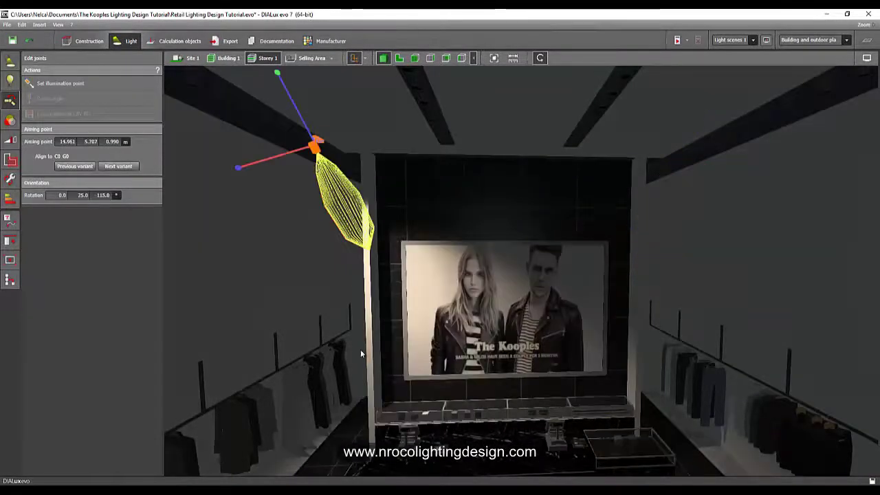
{"action": "left_click", "coordinate": [675, 162]}
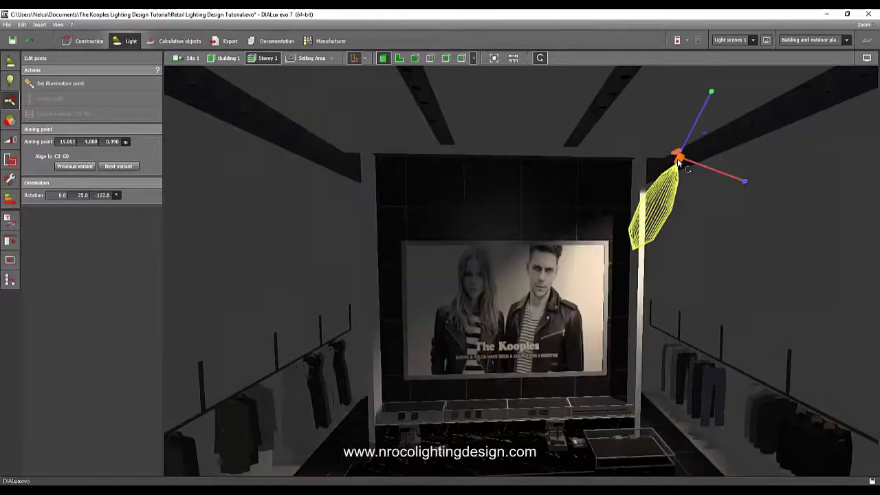
{"action": "left_click", "coordinate": [335, 168]}
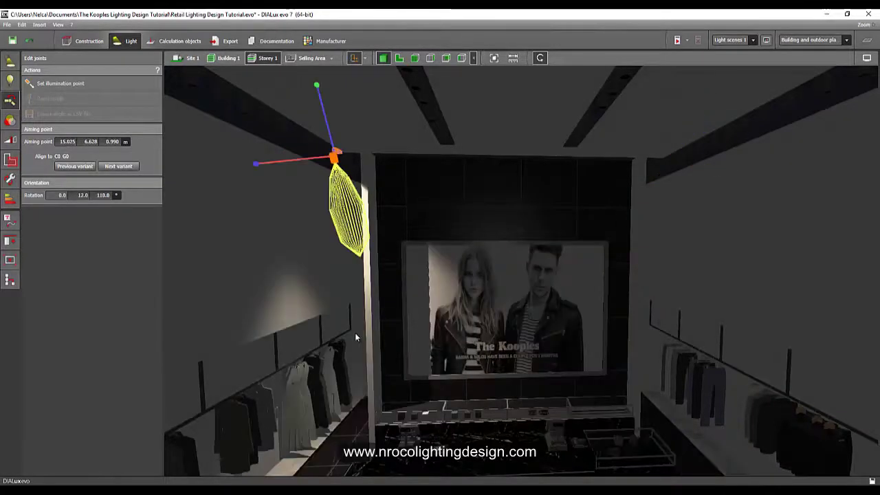
- Re-aim the selected upper wall-track spotlight at the back display counter, about 15.061, 6.717, 0.990 m
{"action": "left_click", "coordinate": [399, 58]}
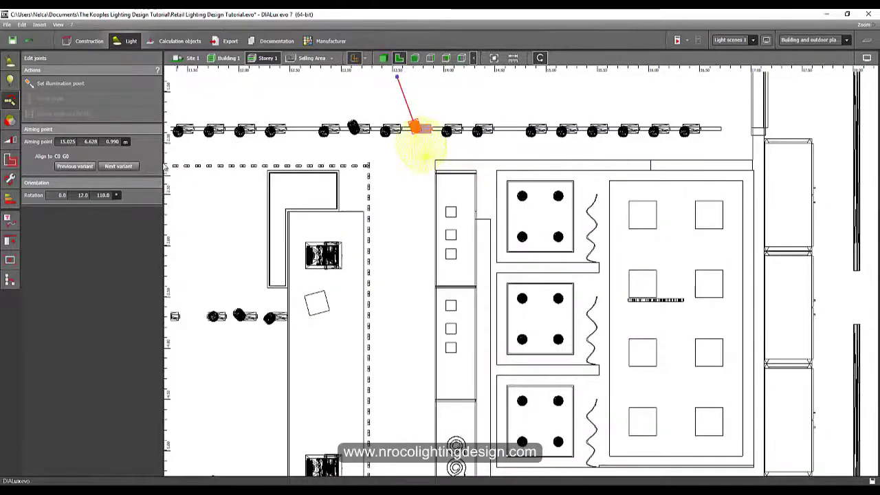
{"action": "left_click", "coordinate": [61, 83]}
{"action": "left_click", "coordinate": [455, 219]}
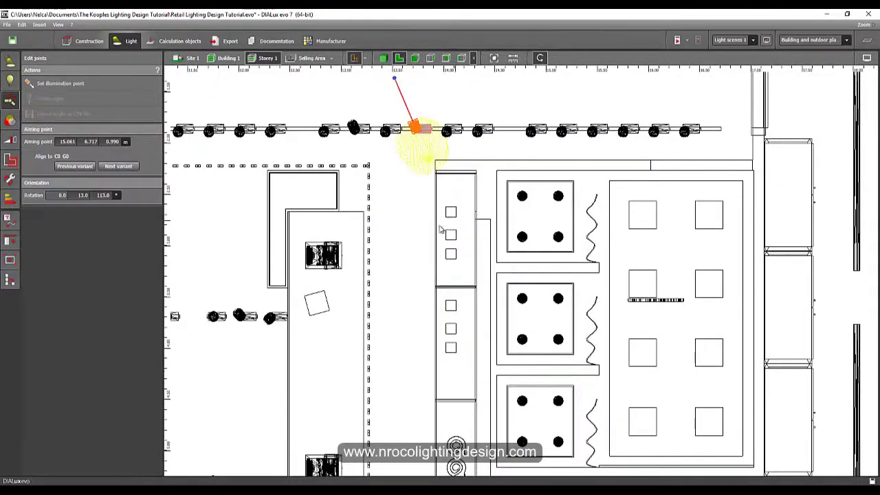
{"action": "middle_click_drag", "start_coordinate": [434, 259], "coordinate": [364, 125]}
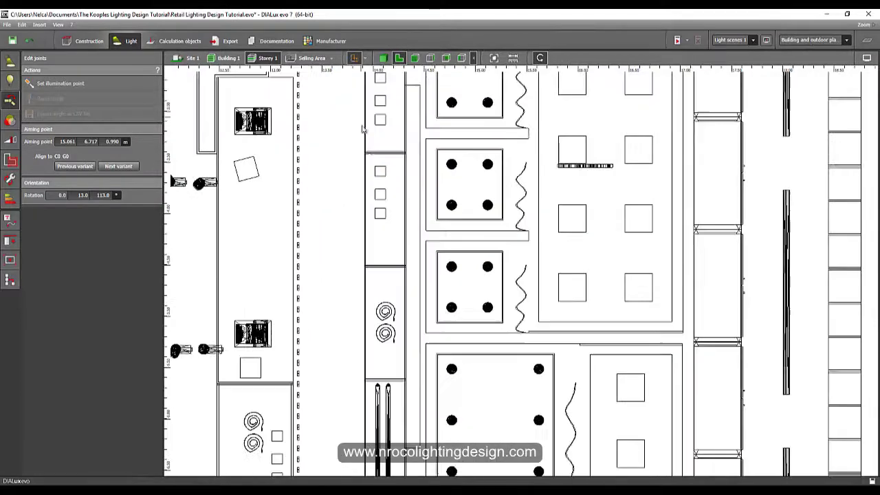
{"action": "scroll", "coordinate": [367, 222], "scroll_direction": "down", "scroll_amount": 2}
{"action": "middle_click_drag", "start_coordinate": [387, 214], "coordinate": [403, 286]}
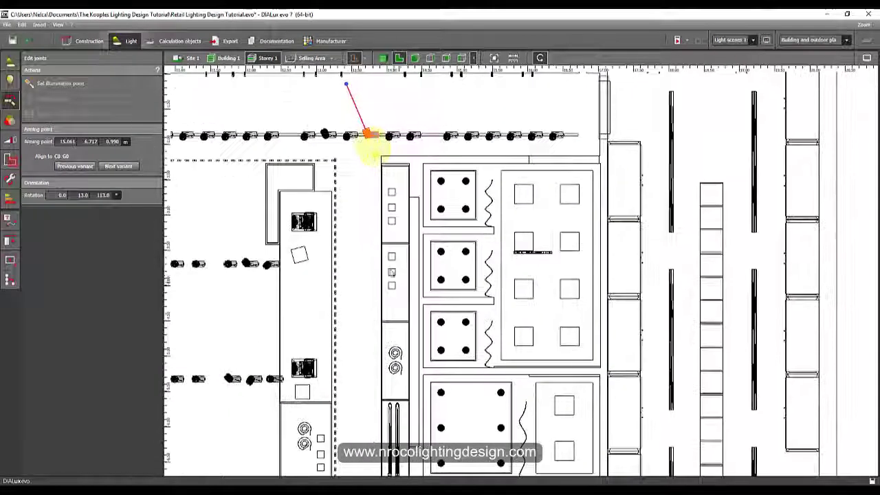
- Leave joint editing, clear the luminaire selection and review the lit shop interior in 3D from the entrance side
{"action": "left_click", "coordinate": [11, 61]}
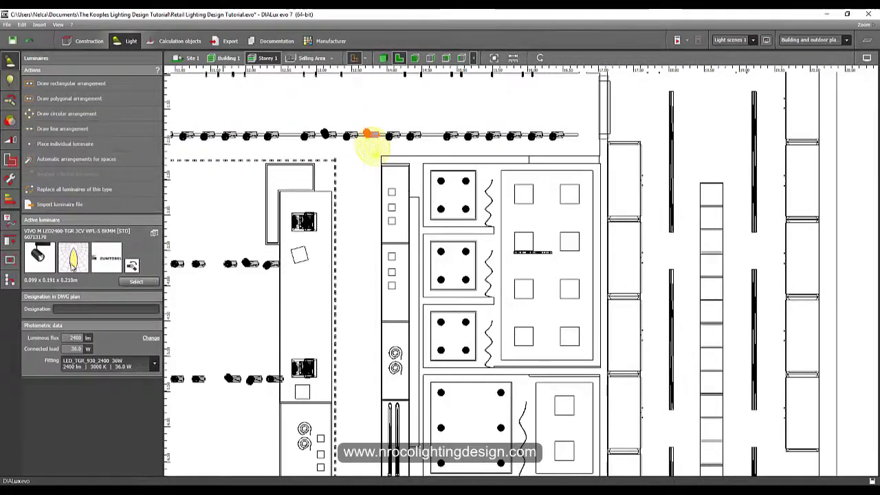
{"action": "left_click", "coordinate": [340, 243]}
{"action": "left_click", "coordinate": [383, 58]}
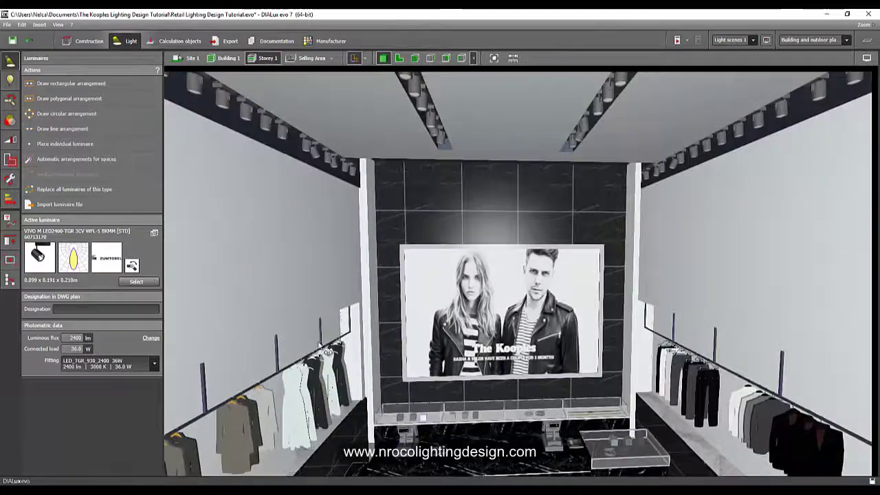
{"action": "right_click_drag", "start_coordinate": [460, 358], "coordinate": [369, 339]}
{"action": "right_click_drag", "start_coordinate": [387, 410], "coordinate": [365, 367]}
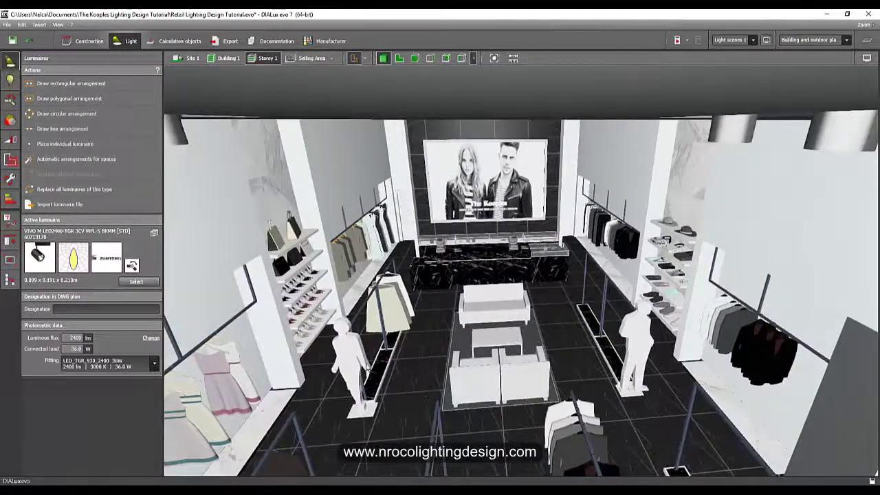
- Move the second six-spotlight line arrangement on the upper wall track towards the back counter, clear of the first group it overlaps
{"action": "left_click", "coordinate": [399, 58]}
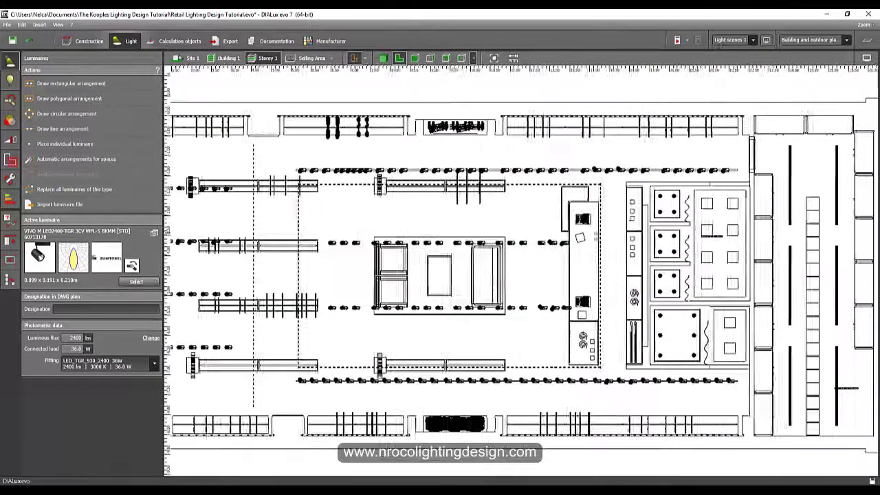
{"action": "scroll", "coordinate": [365, 235], "scroll_direction": "up", "scroll_amount": 3}
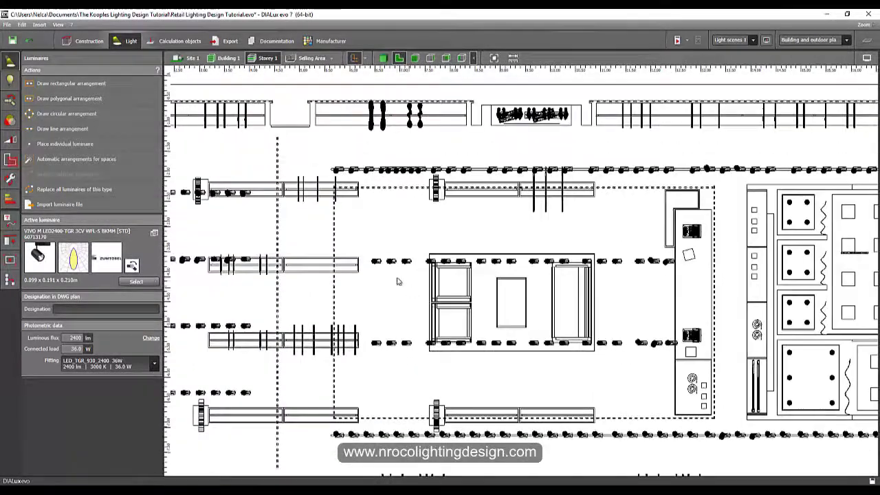
{"action": "scroll", "coordinate": [405, 182], "scroll_direction": "up", "scroll_amount": 2}
{"action": "scroll", "coordinate": [392, 227], "scroll_direction": "up", "scroll_amount": 3}
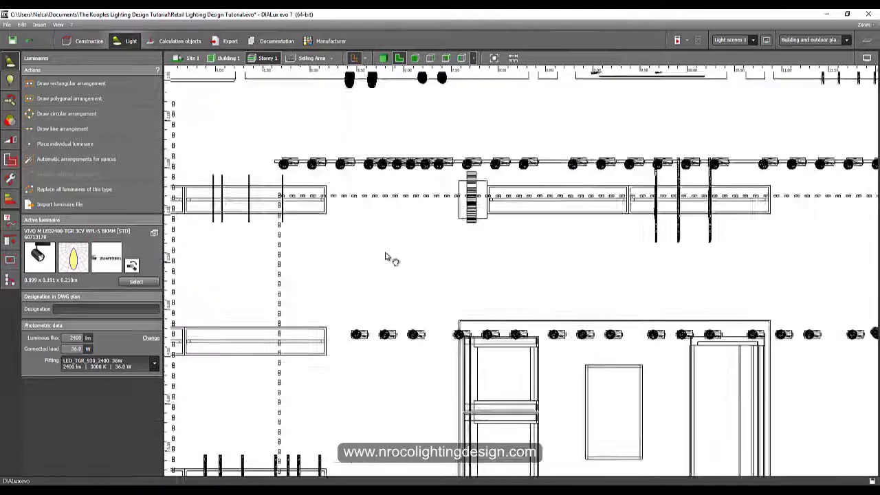
{"action": "left_click", "coordinate": [362, 273]}
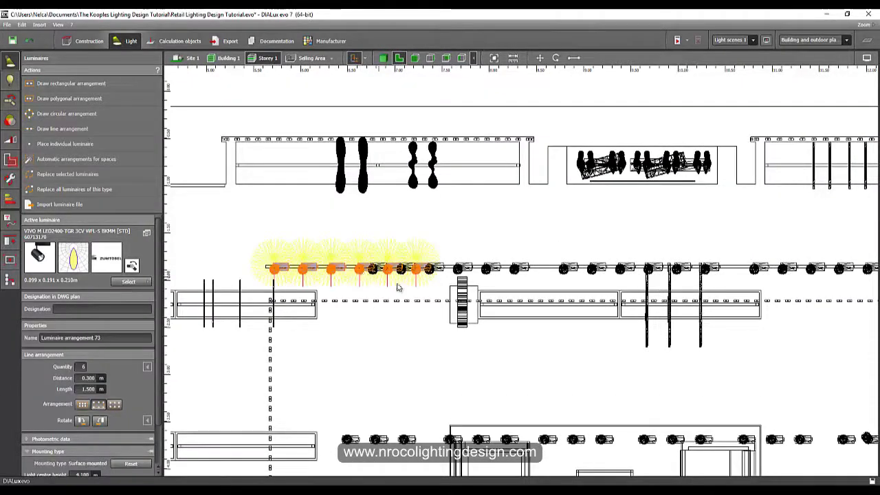
{"action": "left_click", "coordinate": [454, 244]}
{"action": "left_click", "coordinate": [435, 274]}
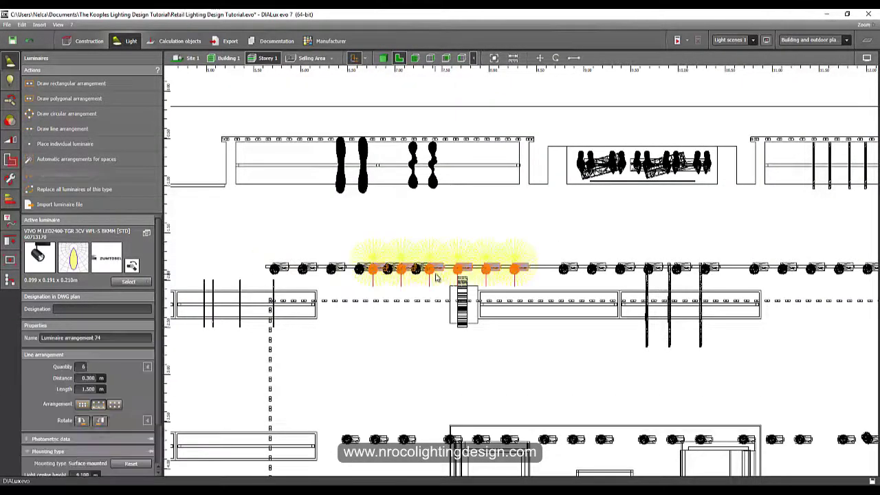
{"action": "scroll", "coordinate": [435, 278], "scroll_direction": "down", "scroll_amount": 2}
{"action": "middle_click_drag", "start_coordinate": [522, 332], "coordinate": [521, 259]}
{"action": "right_click", "coordinate": [510, 226]}
{"action": "left_click", "coordinate": [525, 233]}
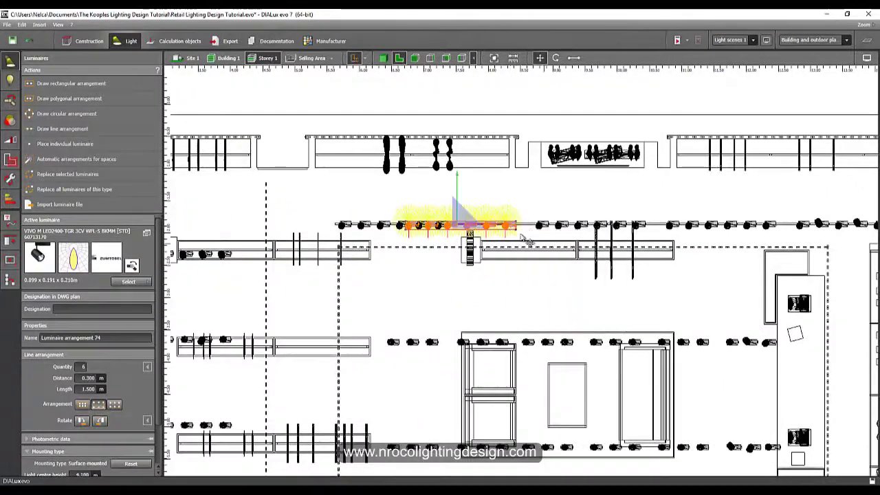
{"action": "left_click_drag", "start_coordinate": [507, 227], "coordinate": [550, 231]}
- Move the third spotlight line arrangement along the upper wall track towards the back counter, continuing the row after the second group
{"action": "middle_click_drag", "start_coordinate": [662, 269], "coordinate": [410, 269]}
{"action": "scroll", "coordinate": [383, 226], "scroll_direction": "up", "scroll_amount": 2}
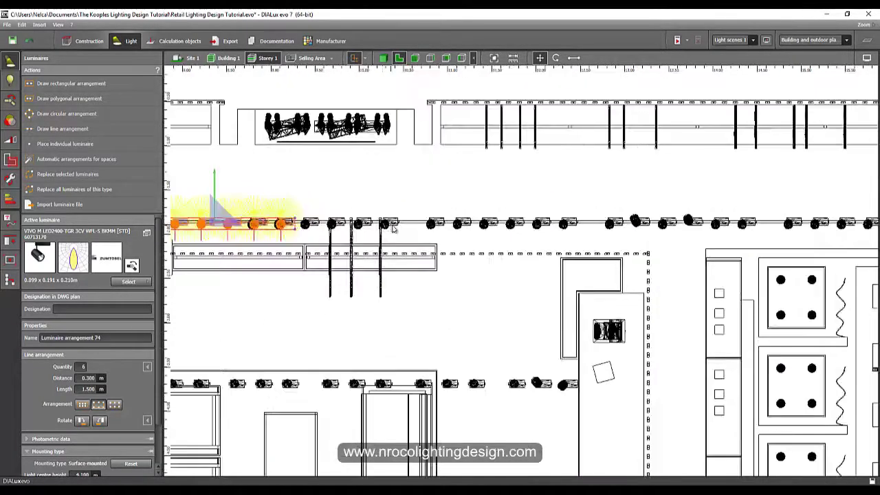
{"action": "left_click", "coordinate": [392, 226]}
{"action": "right_click", "coordinate": [392, 226]}
{"action": "left_click", "coordinate": [401, 233]}
{"action": "left_click_drag", "start_coordinate": [354, 230], "coordinate": [411, 232]}
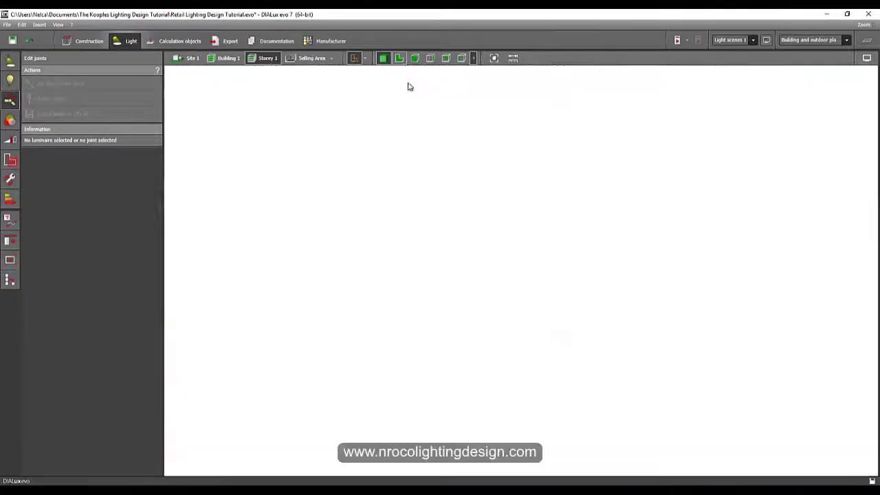
- Examine in plan which upper wall-track spotlights stand nearest the mannequin beside the clothing rail
{"action": "scroll", "coordinate": [393, 216], "scroll_direction": "down", "scroll_amount": 2}
{"action": "middle_click_drag", "start_coordinate": [393, 216], "coordinate": [644, 200]}
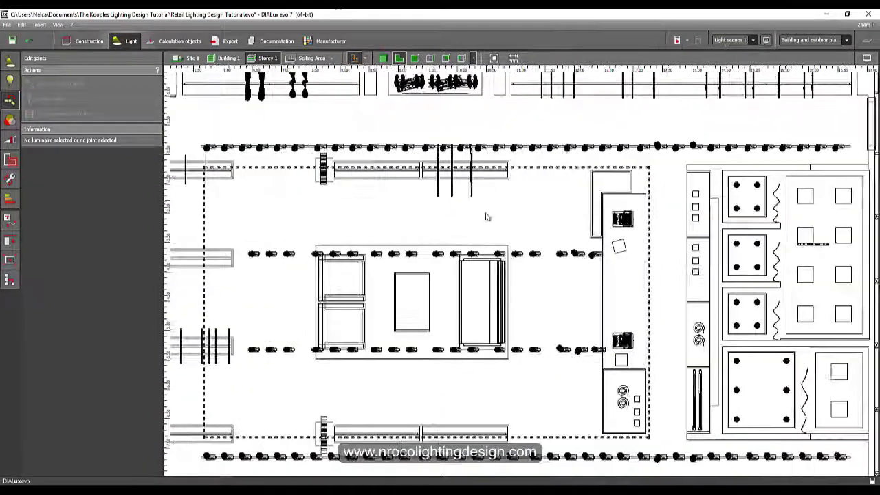
{"action": "scroll", "coordinate": [398, 232], "scroll_direction": "up", "scroll_amount": 3}
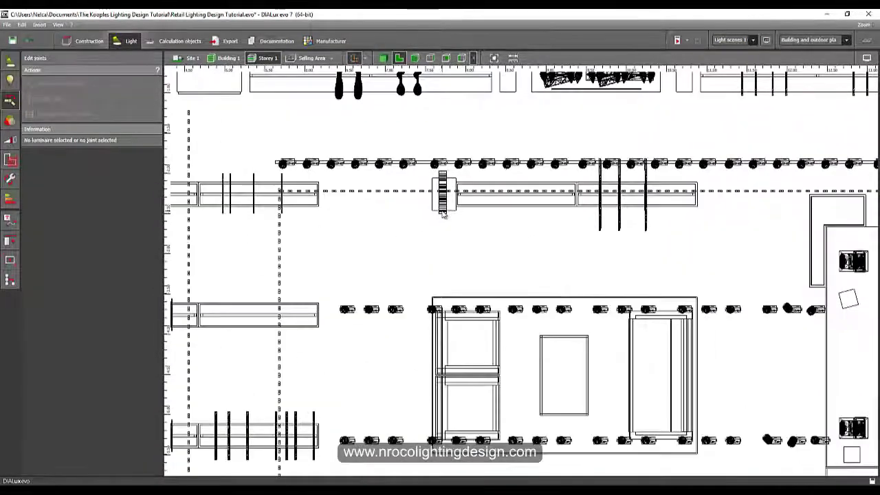
{"action": "left_click", "coordinate": [440, 215]}
{"action": "scroll", "coordinate": [384, 241], "scroll_direction": "up", "scroll_amount": 3}
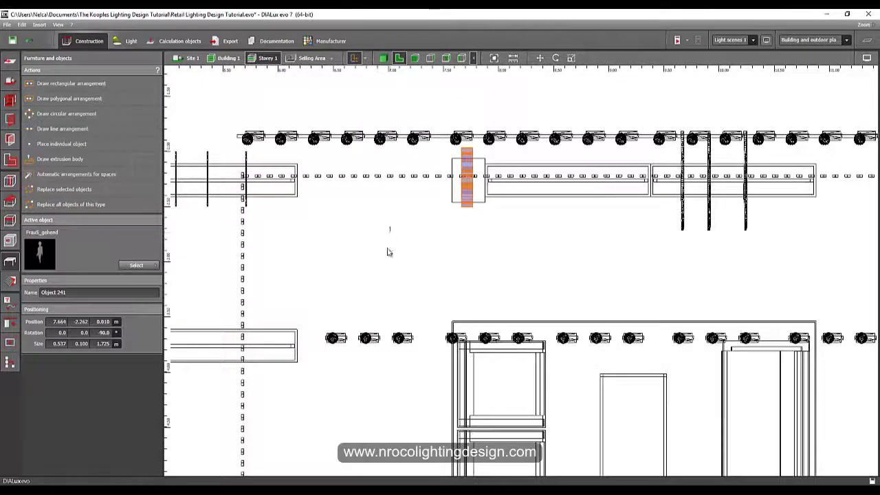
{"action": "left_click", "coordinate": [447, 239]}
{"action": "scroll", "coordinate": [430, 328], "scroll_direction": "up", "scroll_amount": 2}
{"action": "scroll", "coordinate": [419, 302], "scroll_direction": "down", "scroll_amount": 2}
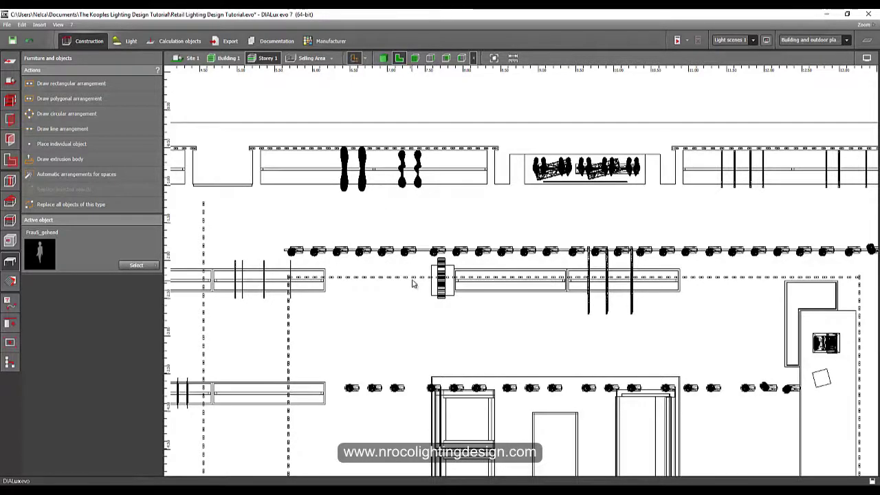
{"action": "scroll", "coordinate": [412, 283], "scroll_direction": "up", "scroll_amount": 3}
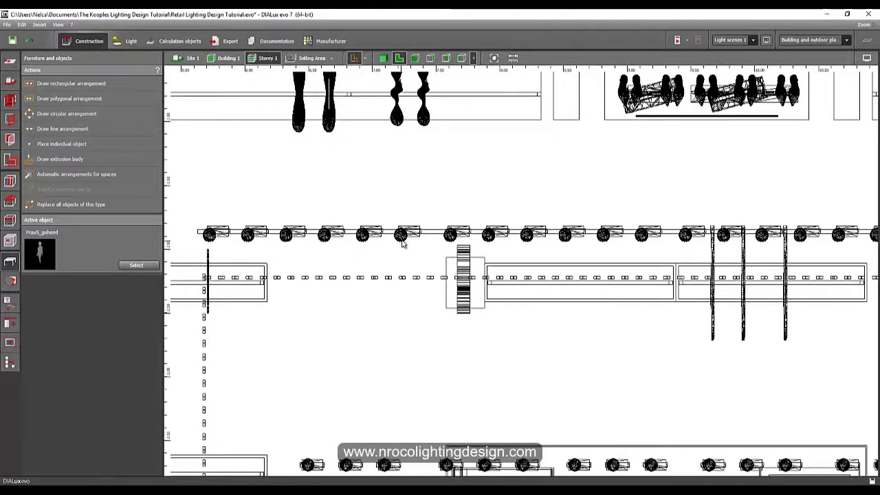
- Aim the fifth spotlight from the entrance end of the upper wall track at the mannequin, about 8.604, 7.231, 1.242 m
{"action": "left_click", "coordinate": [397, 238]}
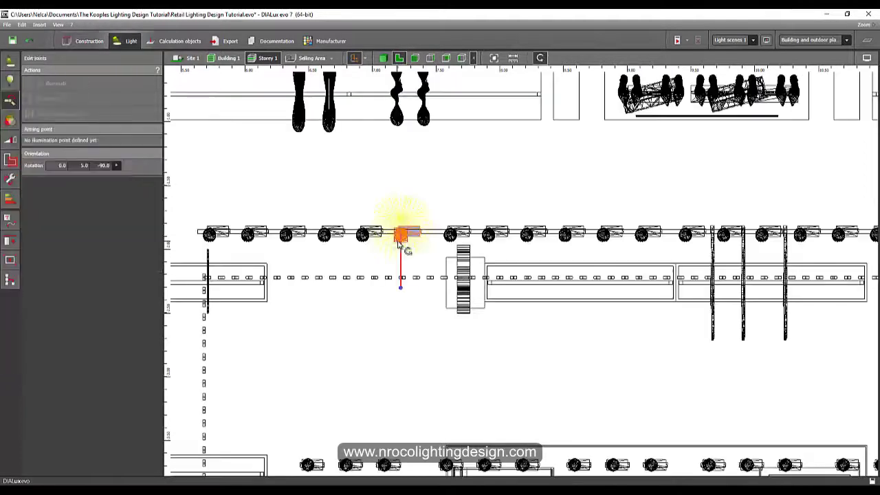
{"action": "scroll", "coordinate": [376, 247], "scroll_direction": "down", "scroll_amount": 1}
{"action": "left_click", "coordinate": [362, 239]}
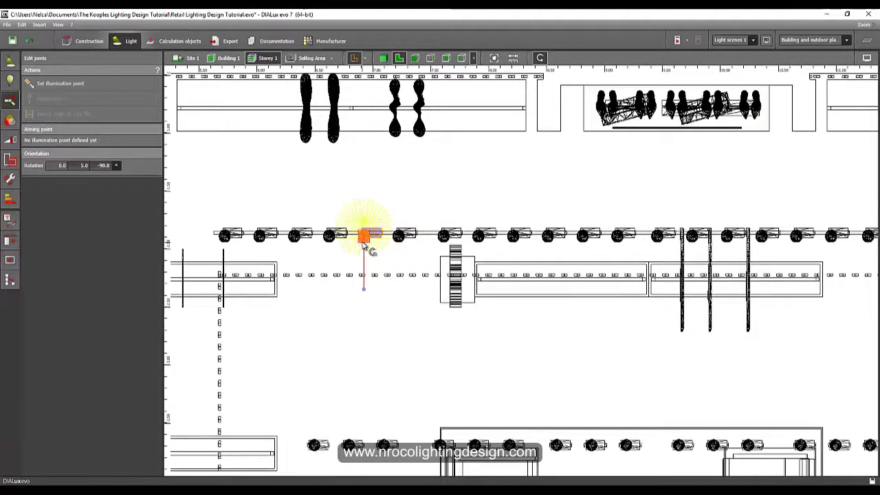
{"action": "left_click", "coordinate": [383, 57]}
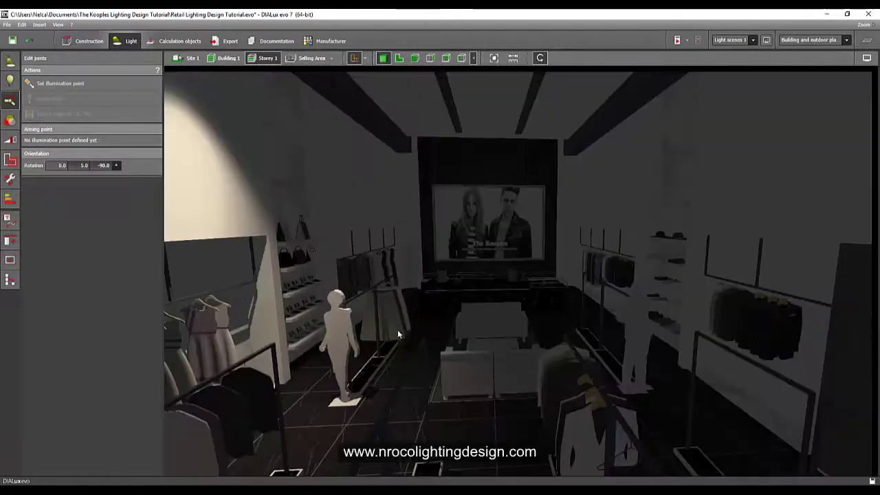
{"action": "scroll", "coordinate": [419, 366], "scroll_direction": "up", "scroll_amount": 3}
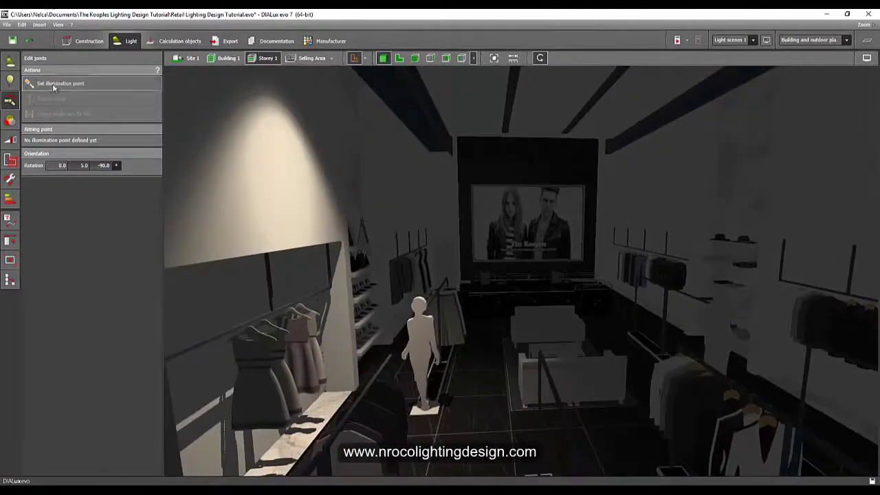
{"action": "left_click", "coordinate": [60, 83]}
{"action": "left_click", "coordinate": [418, 331]}
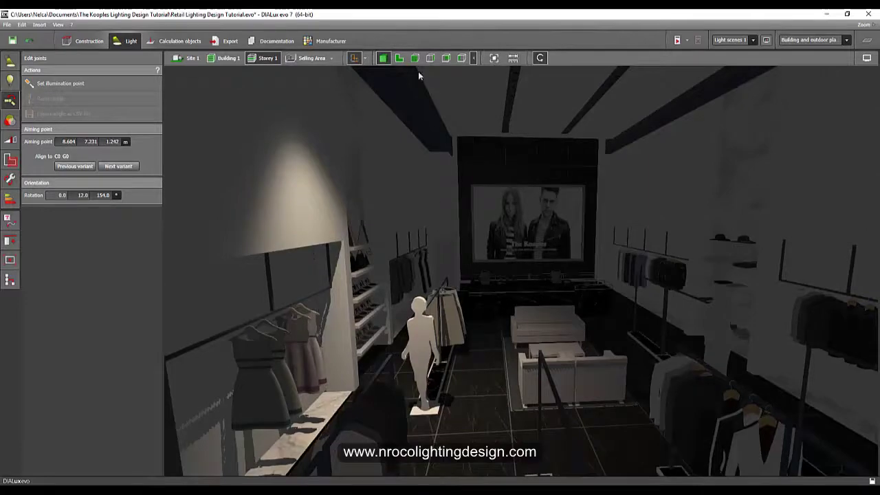
- Aim the third spotlight of the upper central track, just before the sofa area, at the mannequin, about 8.604, 7.195, 1.491 m
{"action": "left_click", "coordinate": [399, 58]}
{"action": "scroll", "coordinate": [392, 298], "scroll_direction": "up", "scroll_amount": 3}
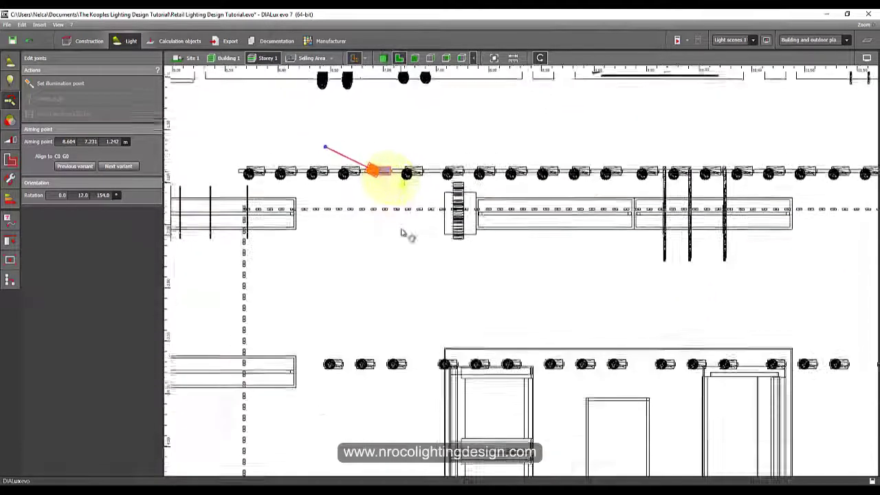
{"action": "scroll", "coordinate": [388, 391], "scroll_direction": "down", "scroll_amount": 4}
{"action": "scroll", "coordinate": [392, 297], "scroll_direction": "up", "scroll_amount": 2}
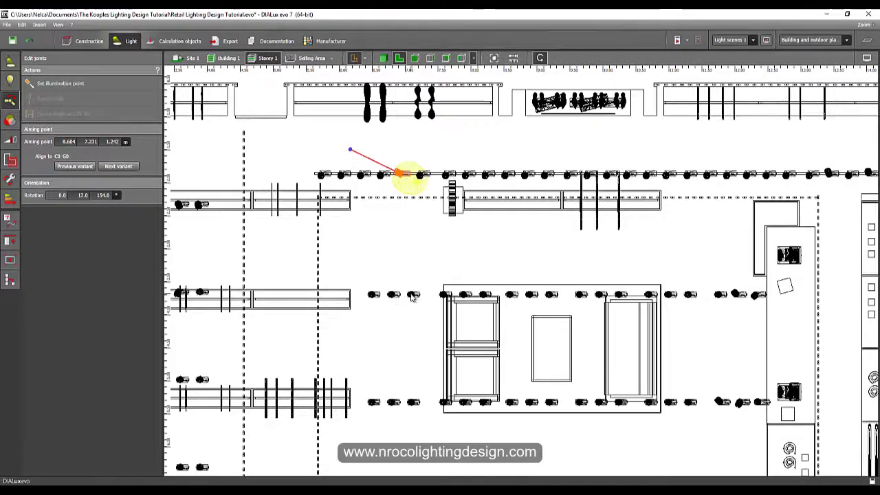
{"action": "left_click", "coordinate": [412, 296]}
{"action": "left_click", "coordinate": [503, 227]}
{"action": "scroll", "coordinate": [405, 292], "scroll_direction": "up", "scroll_amount": 2}
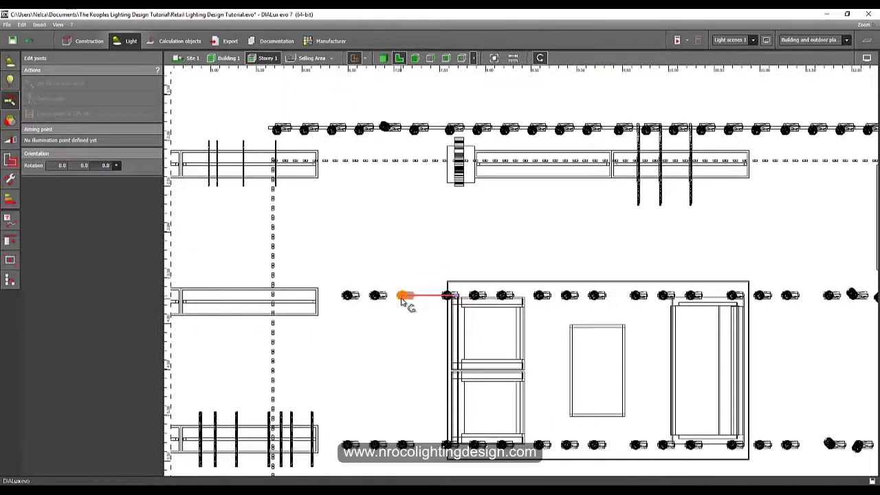
{"action": "scroll", "coordinate": [403, 301], "scroll_direction": "up", "scroll_amount": 2}
{"action": "scroll", "coordinate": [403, 291], "scroll_direction": "down", "scroll_amount": 3}
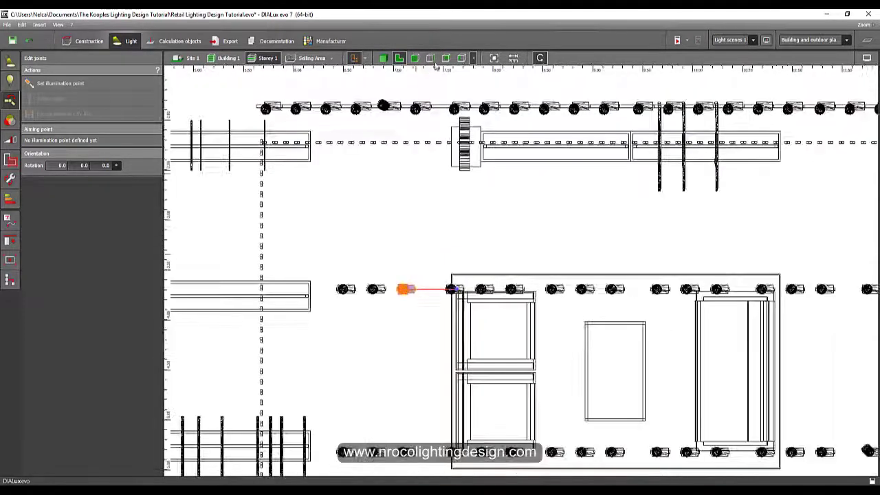
{"action": "left_click", "coordinate": [383, 58]}
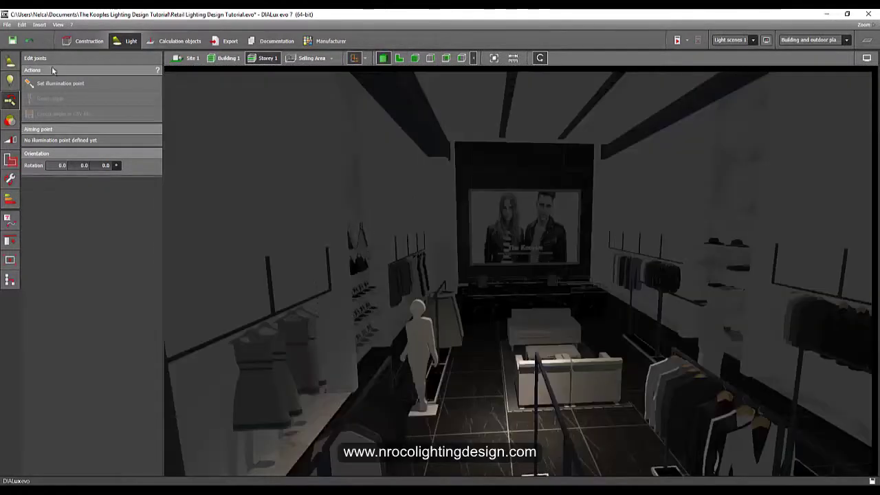
{"action": "left_click", "coordinate": [7, 62]}
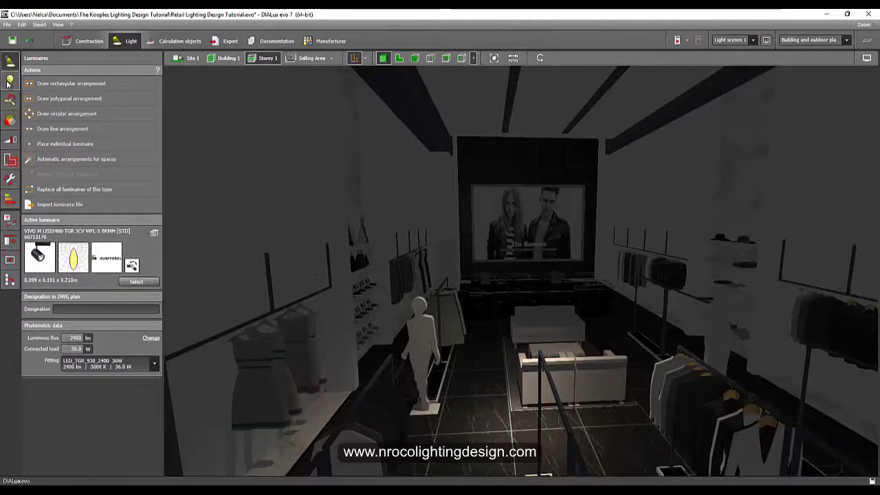
{"action": "left_click", "coordinate": [10, 81]}
{"action": "left_click", "coordinate": [9, 101]}
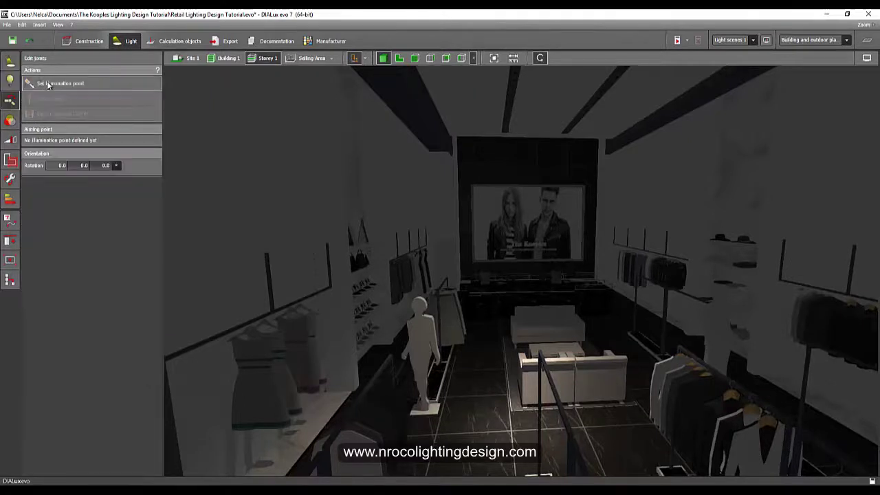
{"action": "left_click", "coordinate": [448, 407]}
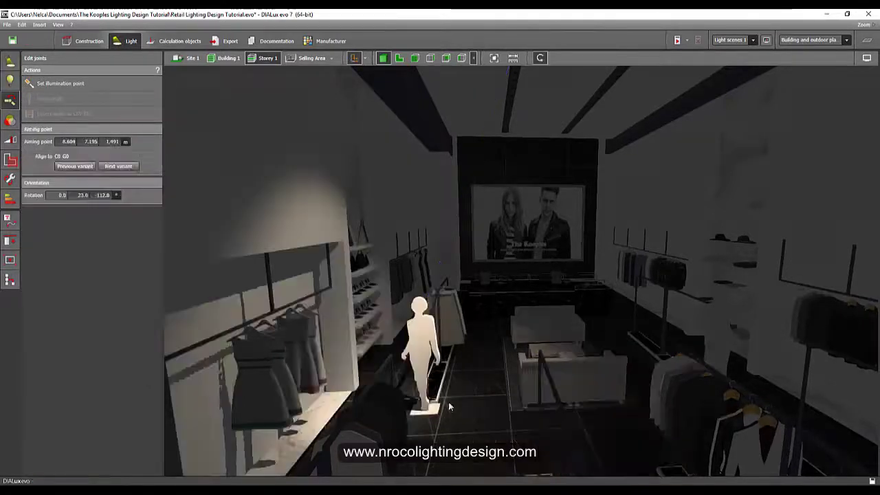
- Re-aim the same central-track spotlight at the mannequin's base, about 8.667, 7.132, 0.010 m
{"action": "left_click", "coordinate": [63, 83]}
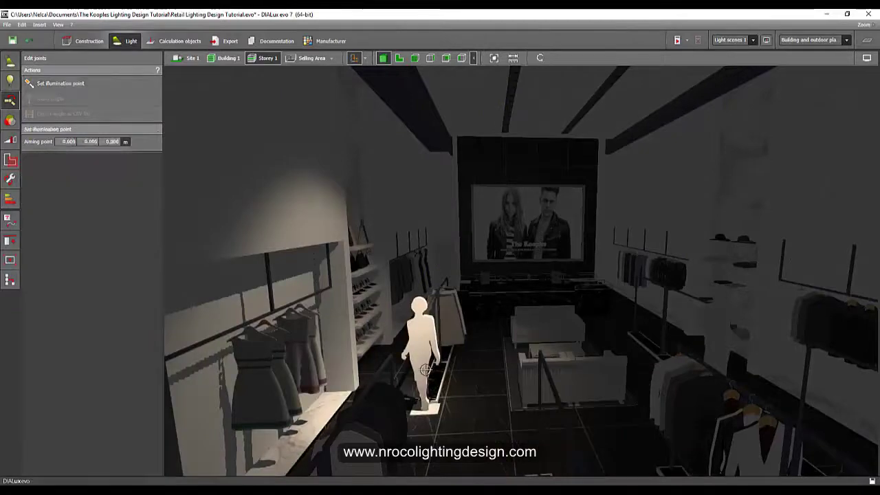
{"action": "left_click", "coordinate": [430, 408]}
{"action": "left_click_drag", "start_coordinate": [490, 363], "coordinate": [410, 256]}
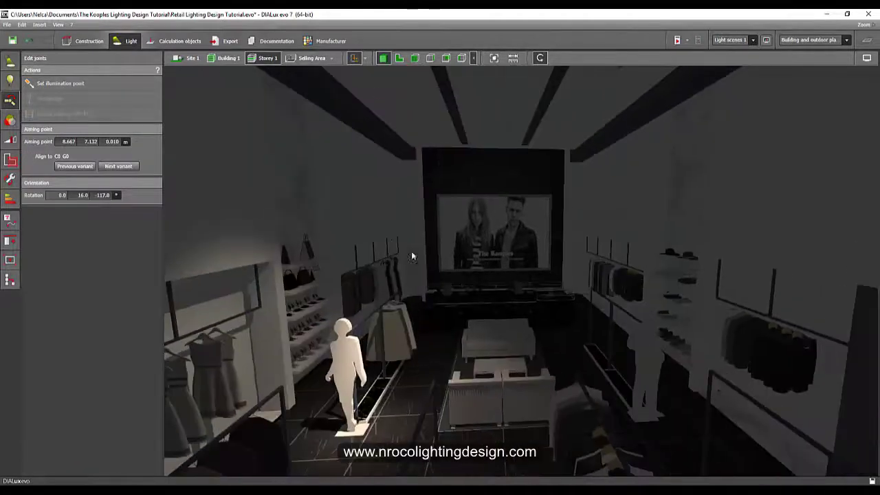
- Aim the third spotlight of the lower central track, just before the sofa area, at the male mannequin's base, about 8.615, 2.770, 0.033 m
{"action": "left_click", "coordinate": [397, 58]}
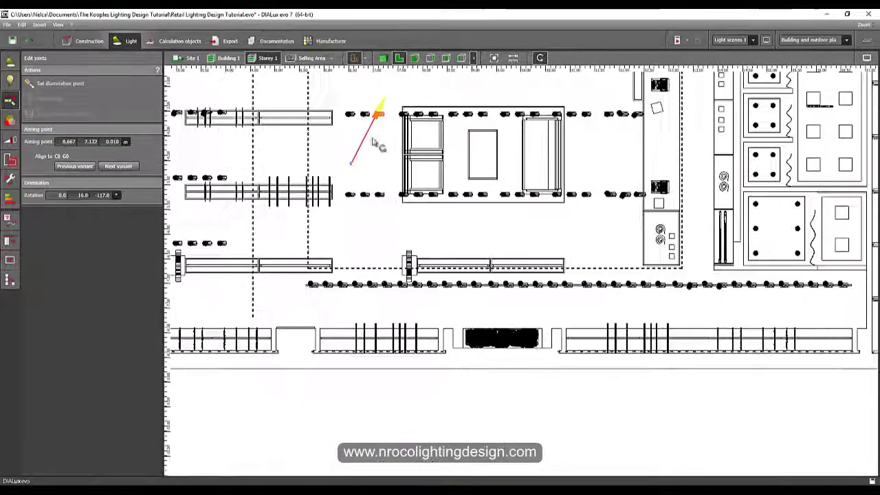
{"action": "scroll", "coordinate": [386, 207], "scroll_direction": "down", "scroll_amount": 2}
{"action": "scroll", "coordinate": [382, 197], "scroll_direction": "up", "scroll_amount": 3}
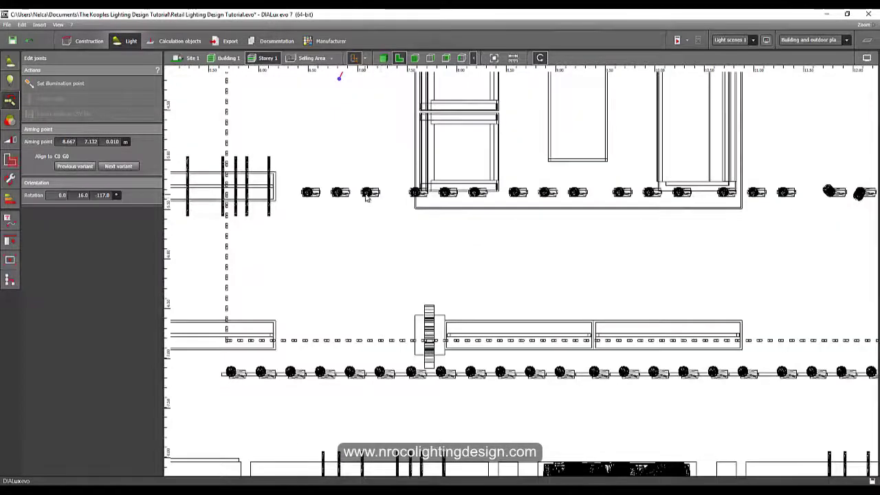
{"action": "left_click", "coordinate": [366, 197]}
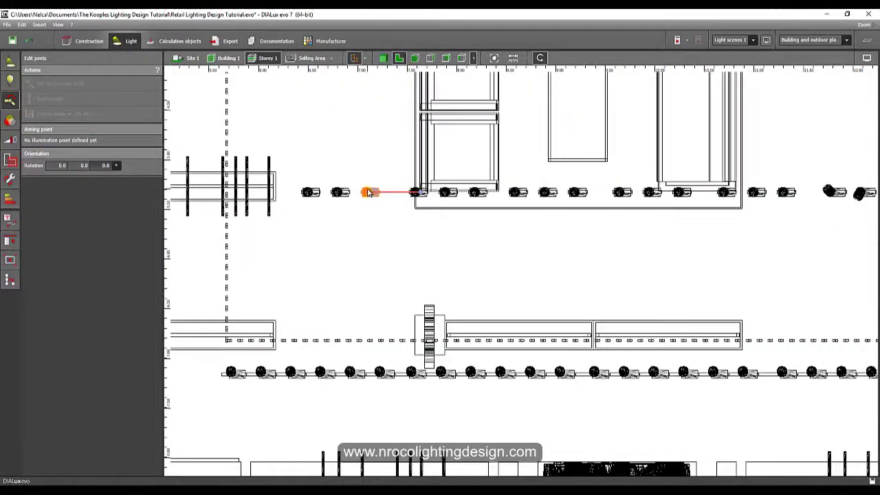
{"action": "left_click", "coordinate": [383, 59]}
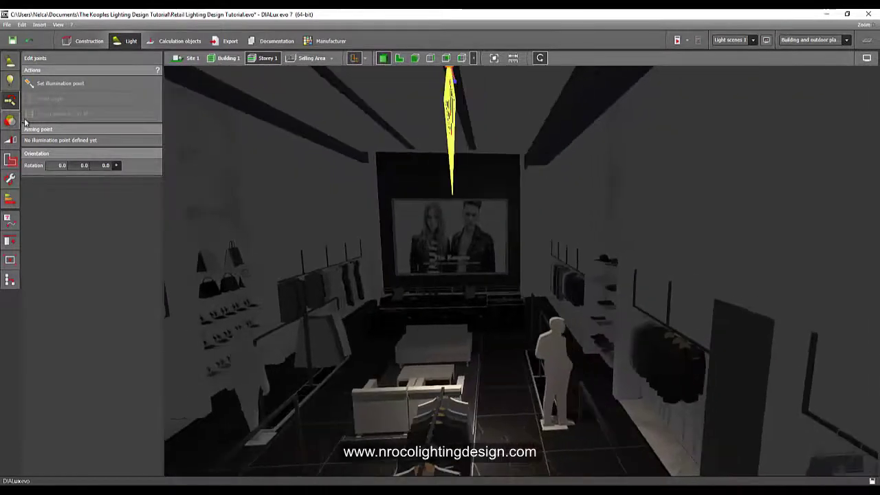
{"action": "left_click", "coordinate": [61, 83]}
{"action": "left_click", "coordinate": [549, 424]}
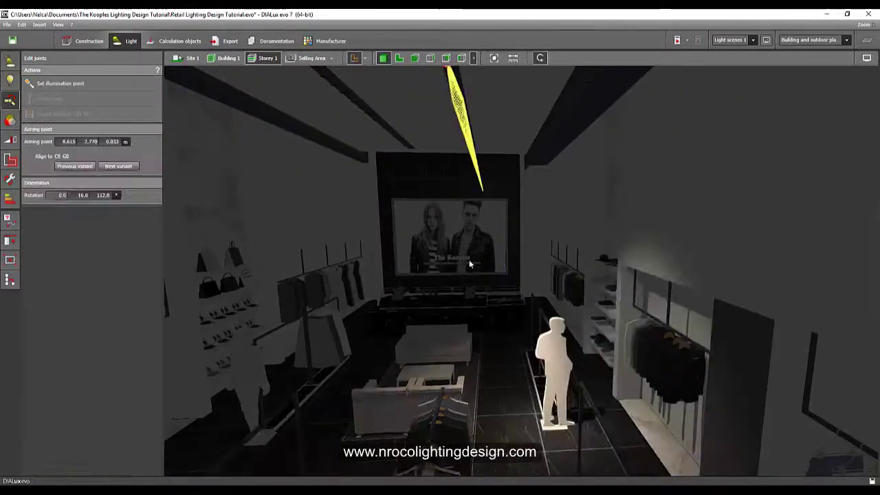
- Aim the fifth spotlight from the entrance end of the lower wall track at the male mannequin, about 8.615, 2.729, 1.320 m
{"action": "left_click", "coordinate": [398, 58]}
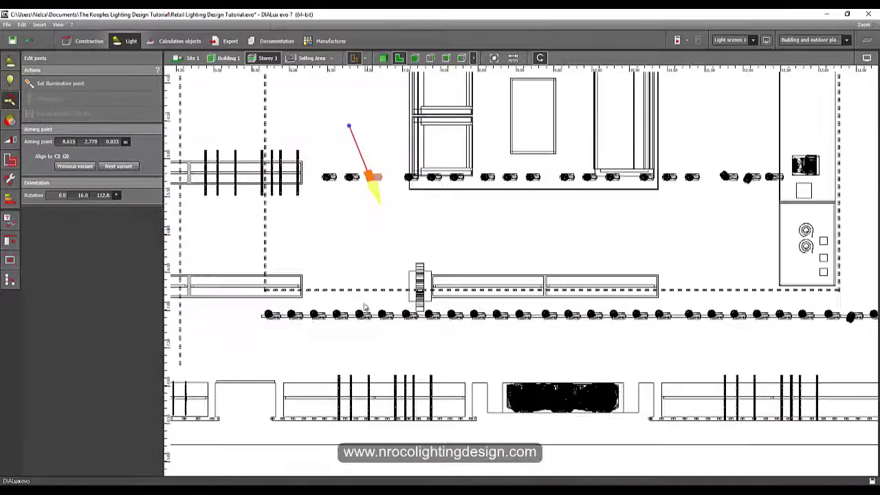
{"action": "left_click", "coordinate": [362, 319]}
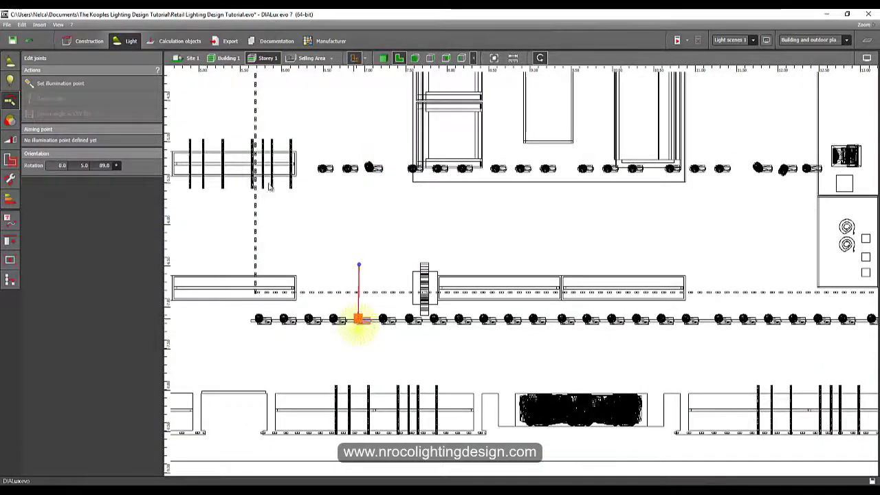
{"action": "left_click", "coordinate": [383, 59]}
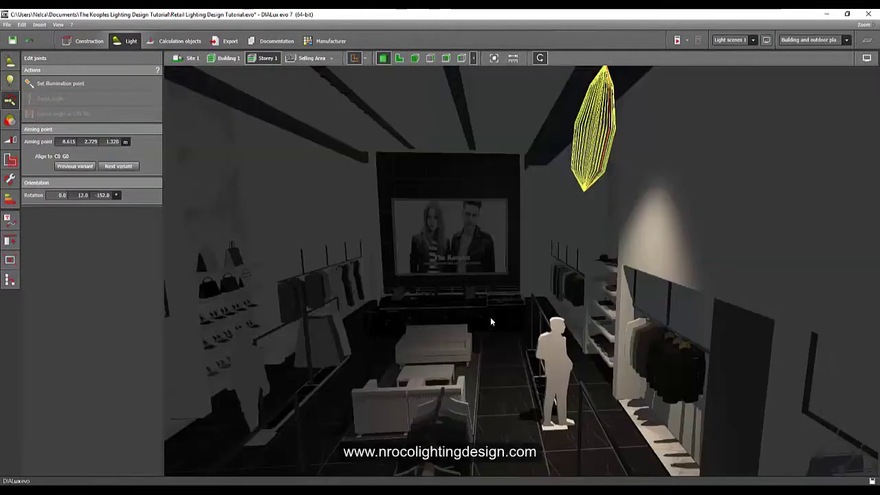
{"action": "right_click_drag", "start_coordinate": [508, 412], "coordinate": [533, 406]}
- Examine in plan the wall-track and central-track spotlights around the sofa area and back counter
{"action": "left_click", "coordinate": [399, 58]}
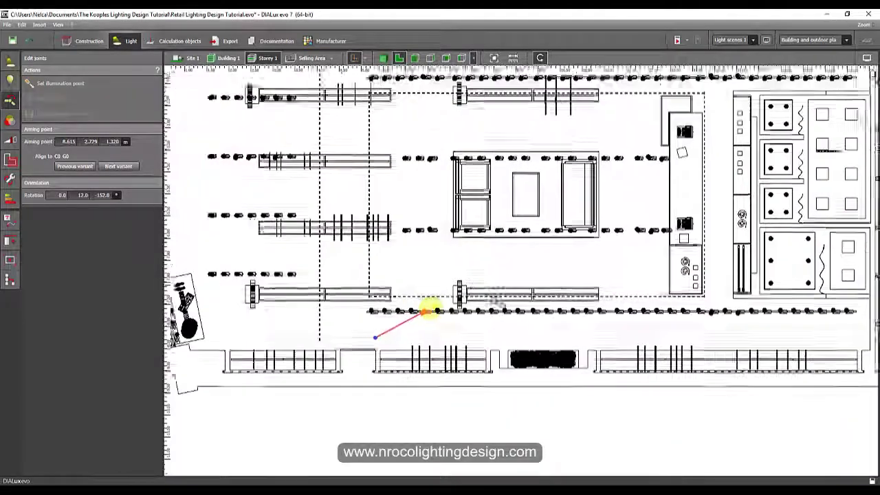
{"action": "scroll", "coordinate": [496, 298], "scroll_direction": "up", "scroll_amount": 2}
{"action": "middle_click_drag", "start_coordinate": [502, 257], "coordinate": [207, 374]}
{"action": "middle_click_drag", "start_coordinate": [388, 350], "coordinate": [404, 434]}
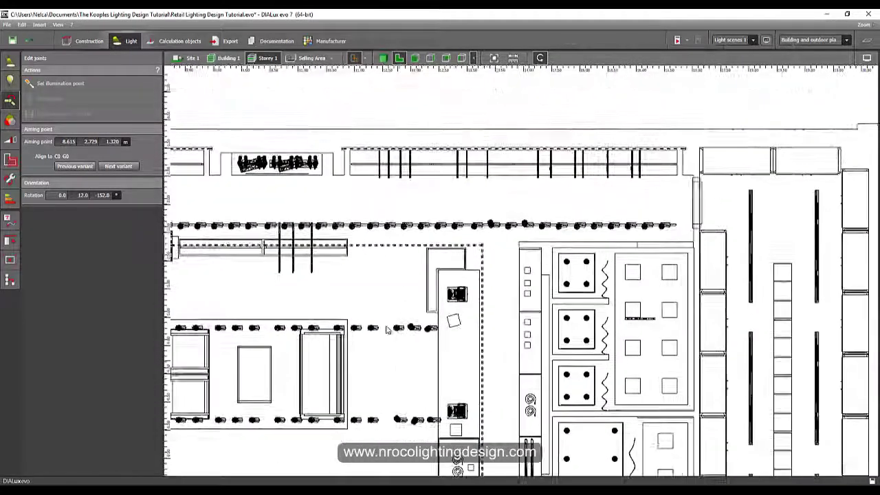
{"action": "middle_click_drag", "start_coordinate": [394, 305], "coordinate": [352, 253]}
{"action": "middle_click_drag", "start_coordinate": [367, 289], "coordinate": [564, 276]}
{"action": "scroll", "coordinate": [474, 310], "scroll_direction": "down", "scroll_amount": 1}
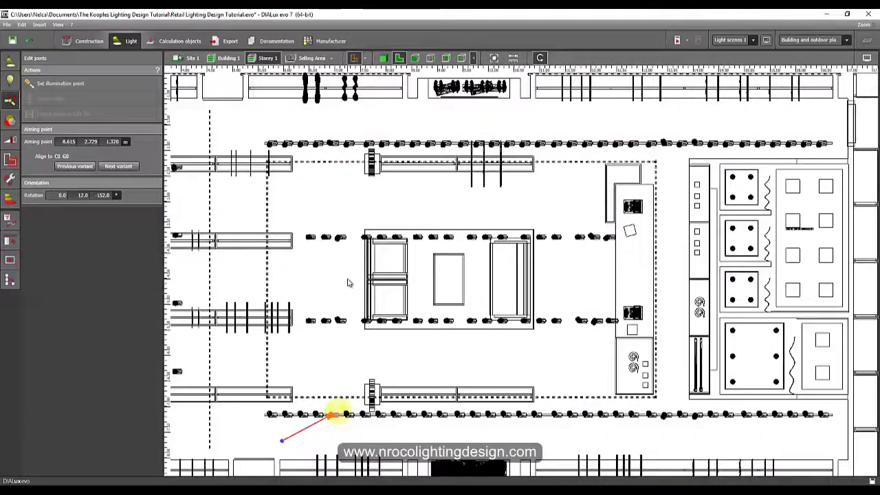
{"action": "middle_click_drag", "start_coordinate": [311, 270], "coordinate": [257, 246]}
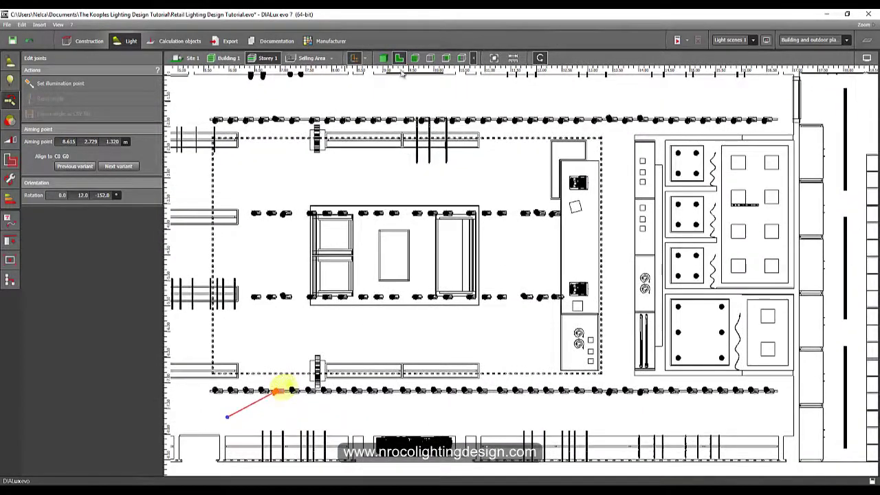
- Review the lit male mannequin and the back of the shop in 3D, clearing the spotlight selection
{"action": "left_click", "coordinate": [382, 59]}
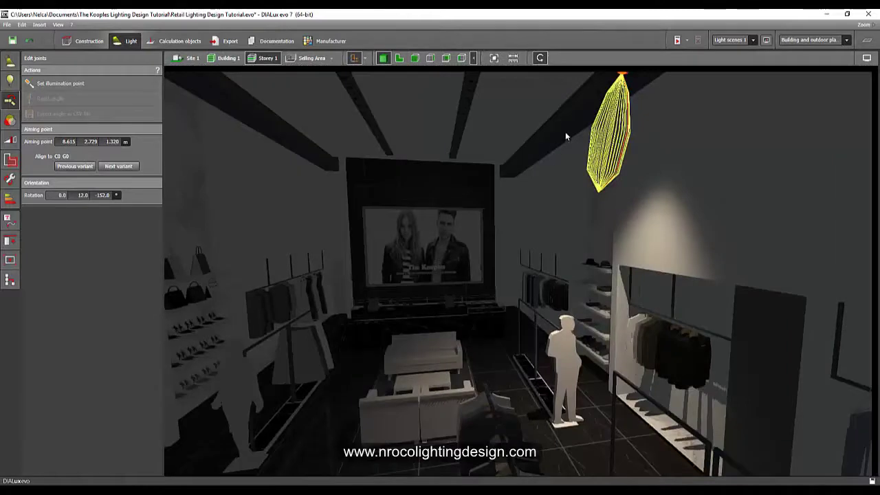
{"action": "middle_click_drag", "start_coordinate": [565, 132], "coordinate": [539, 176]}
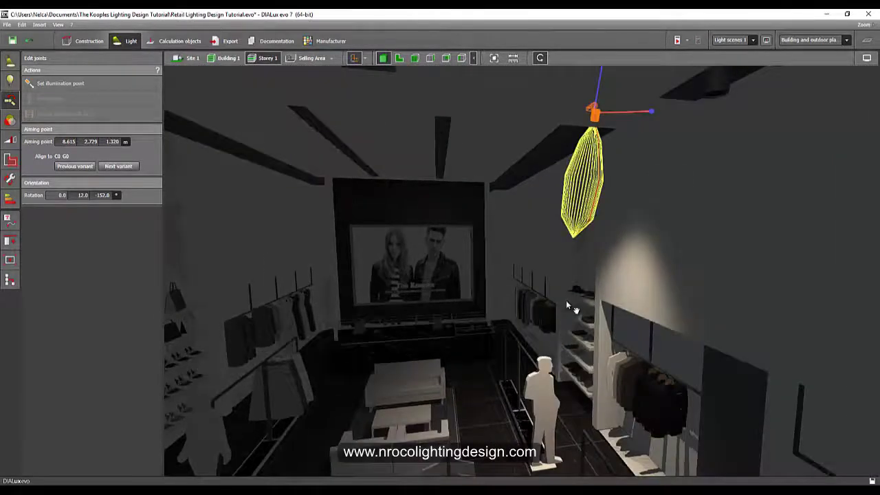
{"action": "middle_click_drag", "start_coordinate": [565, 301], "coordinate": [683, 254]}
{"action": "right_click_drag", "start_coordinate": [454, 429], "coordinate": [418, 458]}
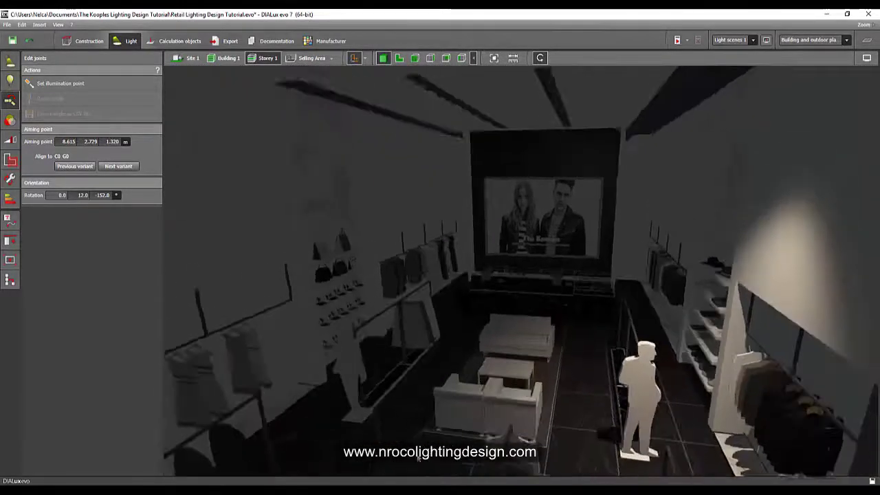
{"action": "right_click_drag", "start_coordinate": [553, 393], "coordinate": [409, 440]}
{"action": "right_click_drag", "start_coordinate": [472, 422], "coordinate": [473, 421]}
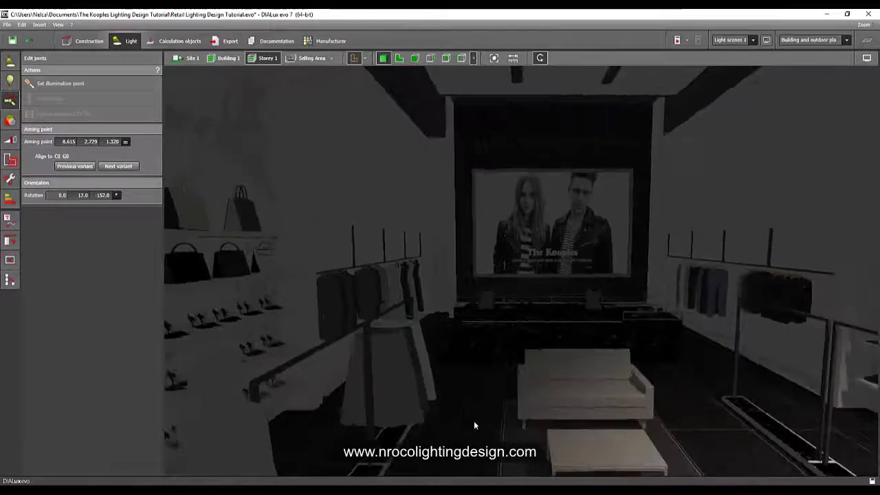
{"action": "middle_click_drag", "start_coordinate": [653, 372], "coordinate": [597, 419]}
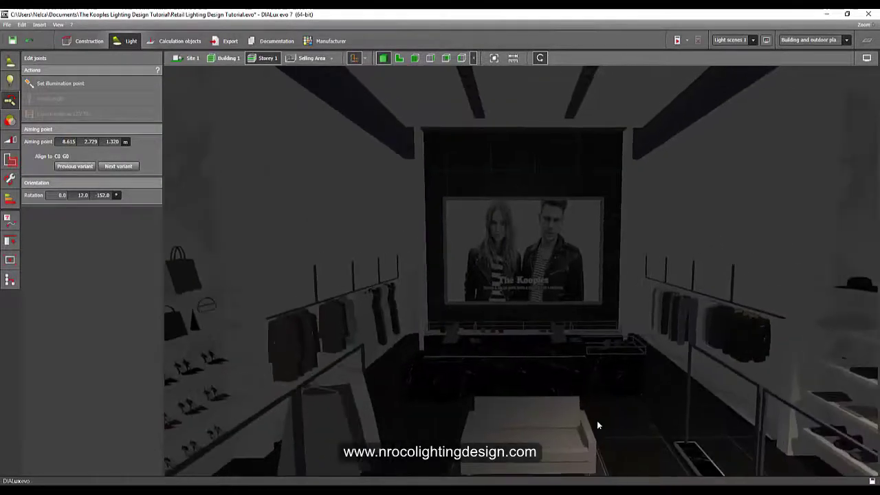
{"action": "left_click", "coordinate": [606, 414]}
{"action": "right_click_drag", "start_coordinate": [605, 414], "coordinate": [479, 387]}
{"action": "middle_click_drag", "start_coordinate": [479, 388], "coordinate": [589, 362]}
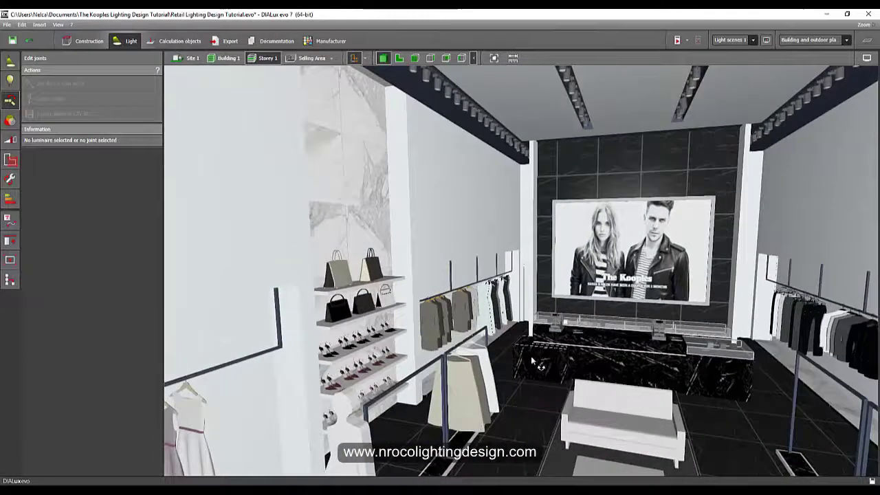
{"action": "right_click_drag", "start_coordinate": [589, 362], "coordinate": [388, 300]}
- Examine in plan and in an overall 3D view which central-track spotlights stand nearest the clothing rails
{"action": "left_click", "coordinate": [399, 58]}
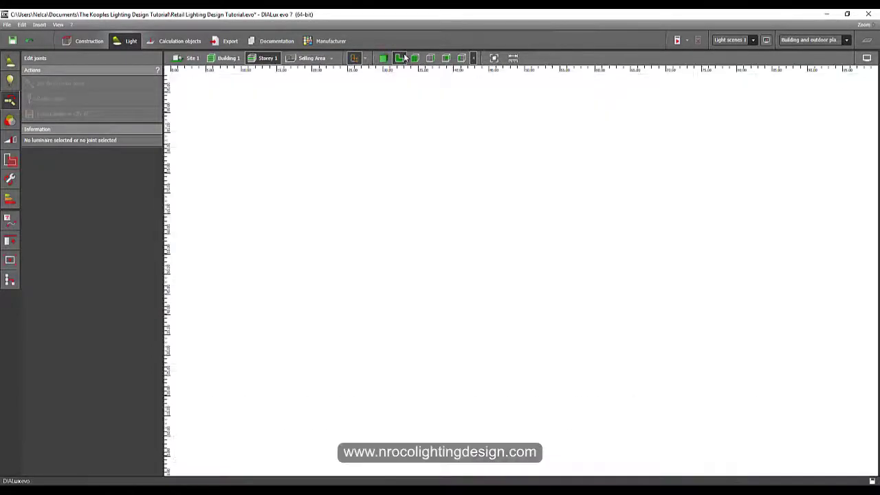
{"action": "scroll", "coordinate": [417, 210], "scroll_direction": "up", "scroll_amount": 5}
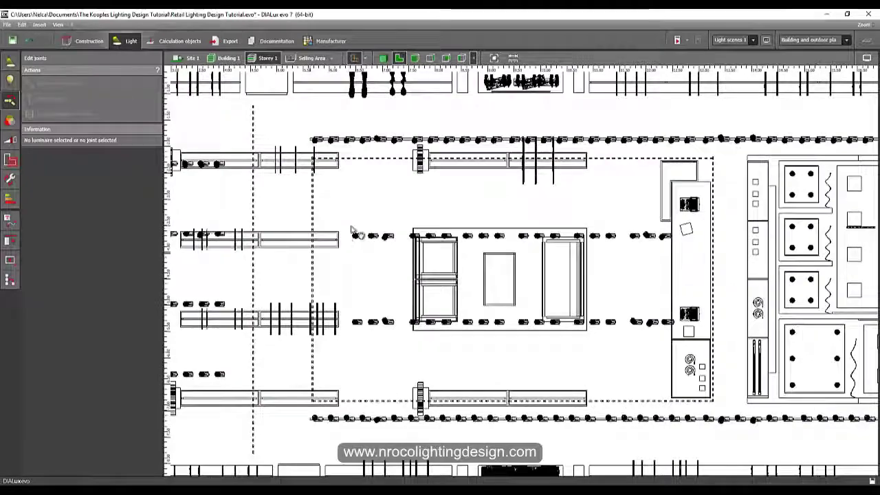
{"action": "scroll", "coordinate": [467, 196], "scroll_direction": "up", "scroll_amount": 3}
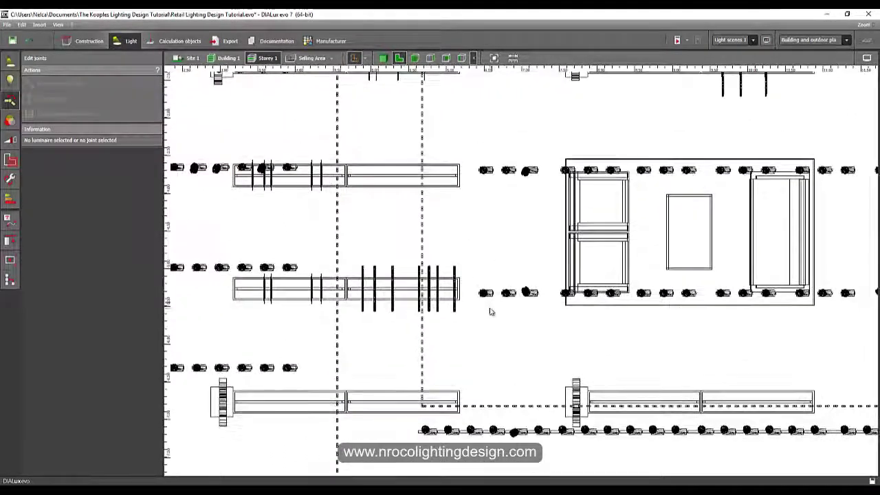
{"action": "scroll", "coordinate": [489, 294], "scroll_direction": "up", "scroll_amount": 3}
{"action": "scroll", "coordinate": [475, 320], "scroll_direction": "down", "scroll_amount": 4}
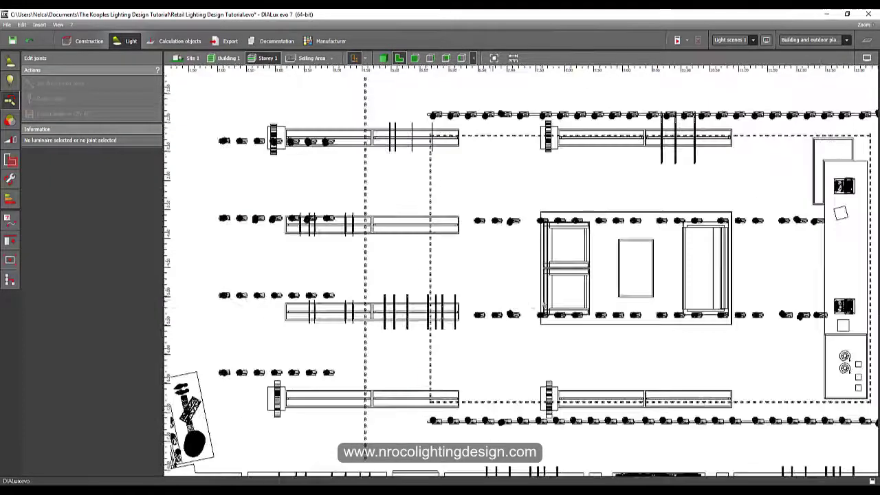
{"action": "left_click", "coordinate": [383, 58]}
{"action": "scroll", "coordinate": [389, 292], "scroll_direction": "down", "scroll_amount": 4}
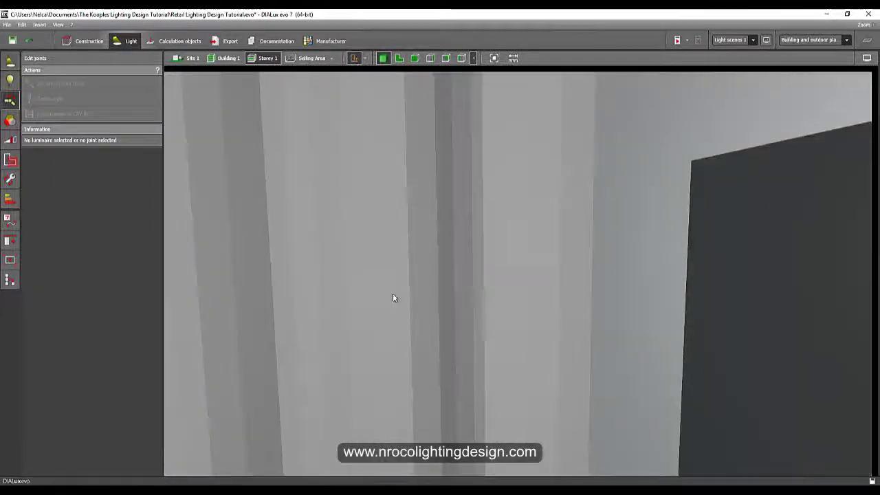
{"action": "left_click", "coordinate": [493, 58]}
{"action": "right_click_drag", "start_coordinate": [450, 277], "coordinate": [462, 252]}
{"action": "scroll", "coordinate": [466, 300], "scroll_direction": "up", "scroll_amount": 3}
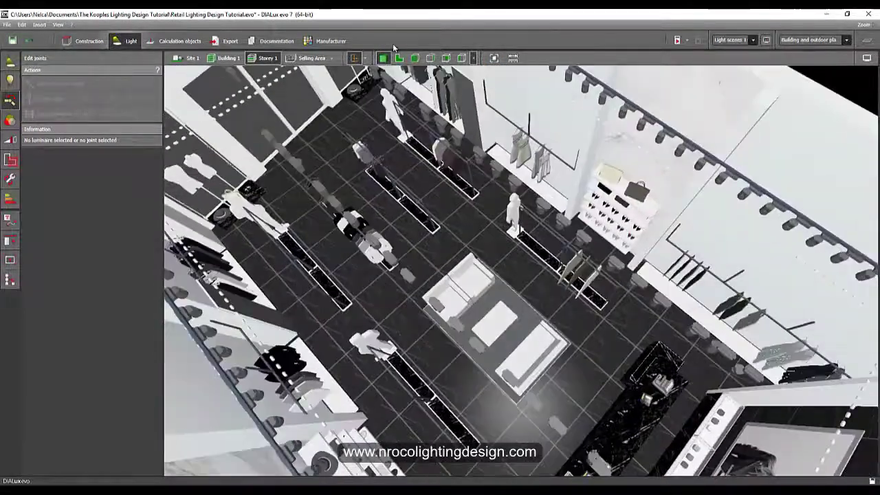
- Aim the first spotlight of the lower central track, before the sofa area, at the jackets on the end of the central clothing rail
{"action": "left_click", "coordinate": [398, 57]}
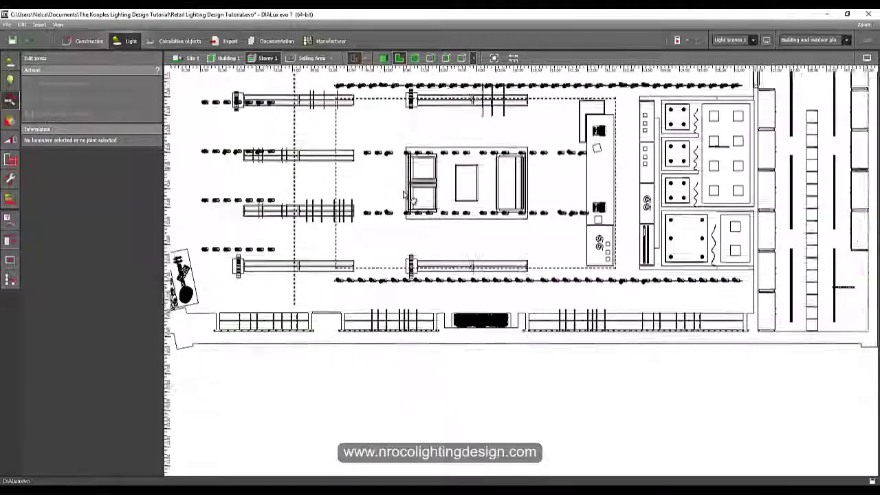
{"action": "scroll", "coordinate": [440, 247], "scroll_direction": "up", "scroll_amount": 5}
{"action": "left_click", "coordinate": [448, 239]}
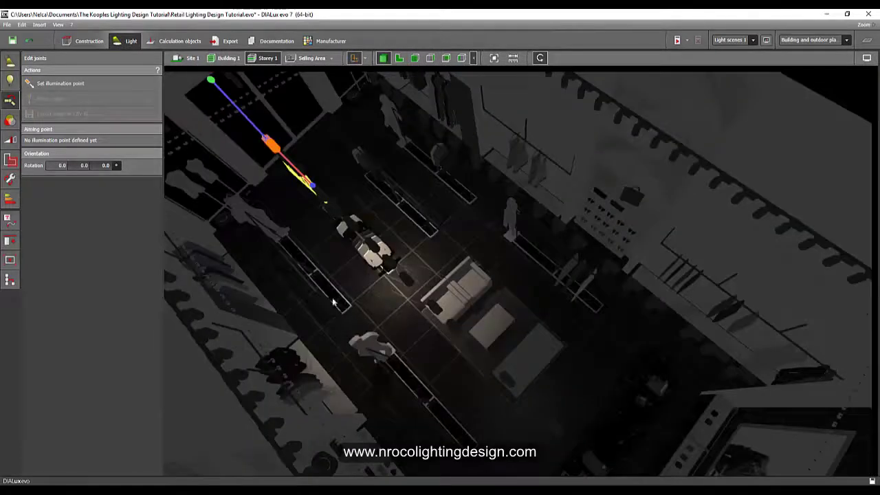
{"action": "right_click_drag", "start_coordinate": [335, 260], "coordinate": [332, 307]}
{"action": "scroll", "coordinate": [347, 280], "scroll_direction": "up", "scroll_amount": 4}
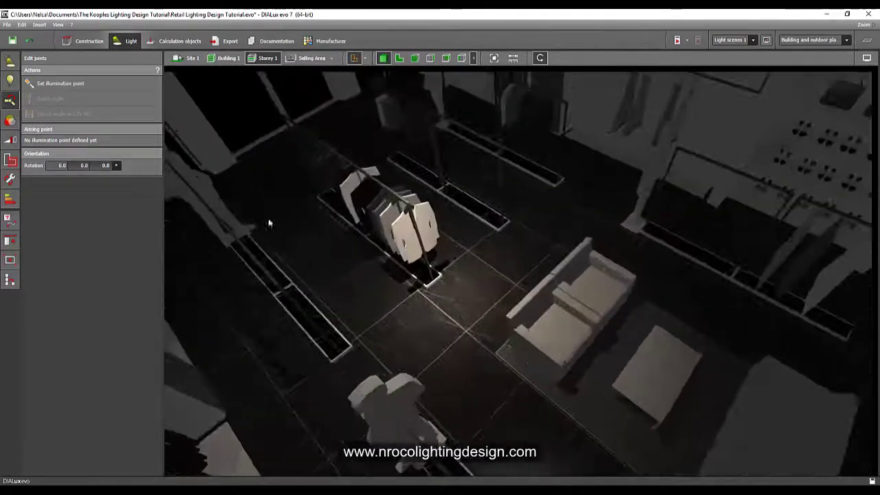
{"action": "left_click", "coordinate": [61, 83]}
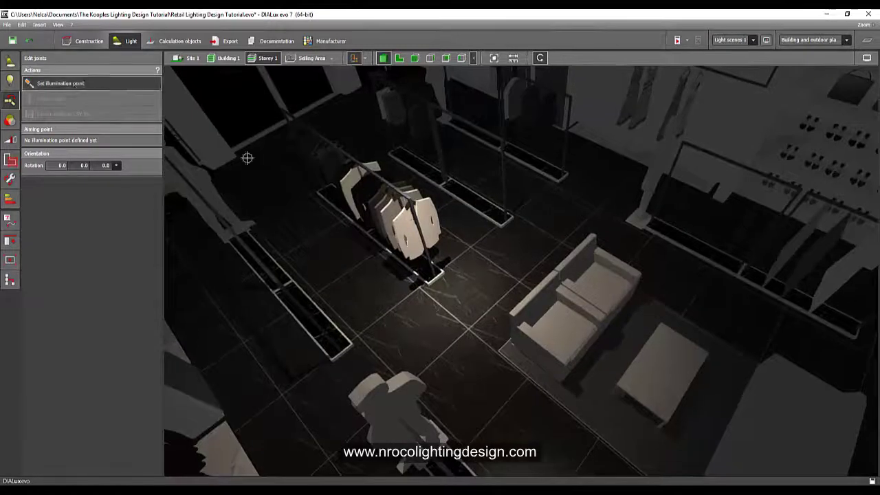
{"action": "left_click", "coordinate": [415, 234]}
{"action": "right_click_drag", "start_coordinate": [481, 244], "coordinate": [364, 247]}
- Aim the first spotlight of the upper central track at the base of the neighbouring clothing rail's end, about 6.745, 5.688, 0.051 m
{"action": "left_click", "coordinate": [11, 63]}
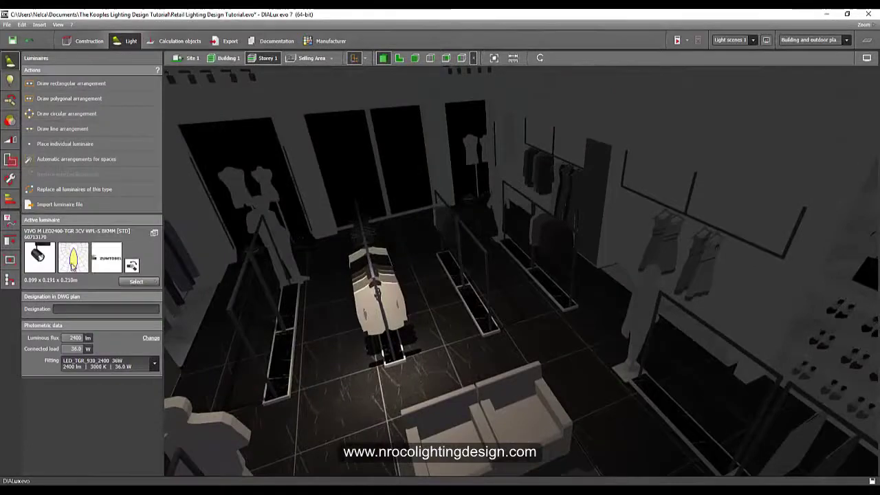
{"action": "right_click_drag", "start_coordinate": [447, 305], "coordinate": [424, 274]}
{"action": "left_click", "coordinate": [400, 59]}
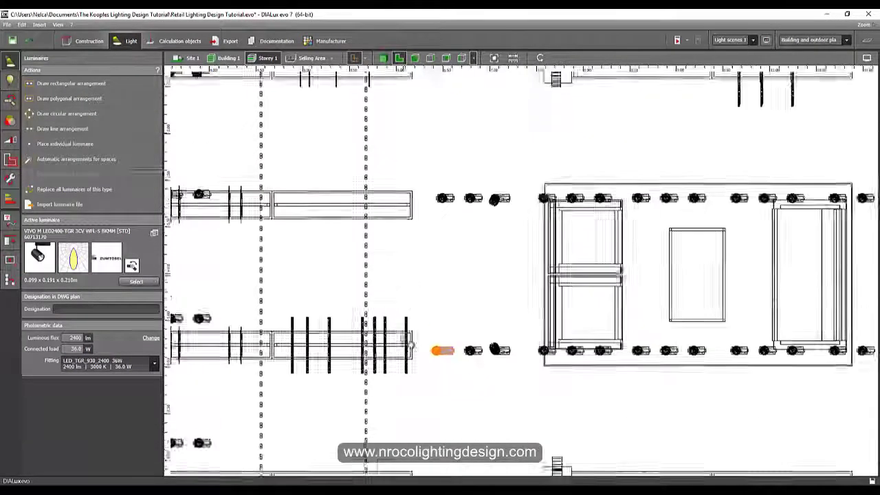
{"action": "left_click", "coordinate": [439, 262]}
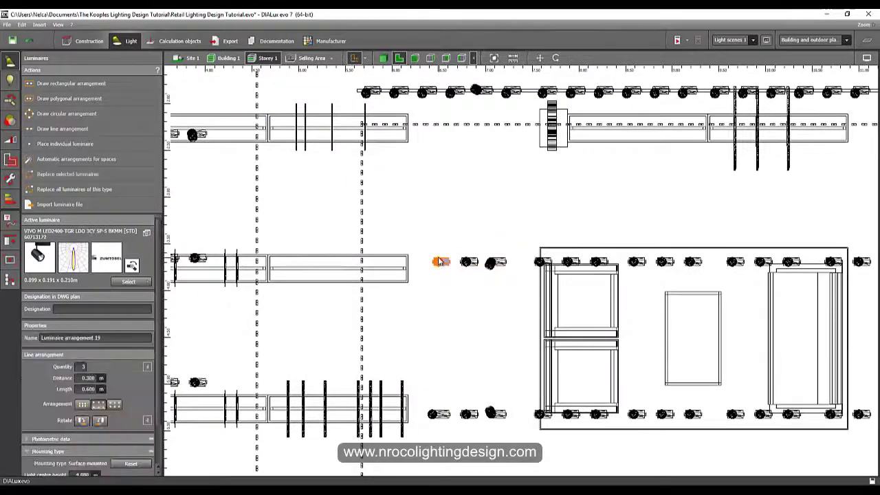
{"action": "double_click", "coordinate": [440, 259]}
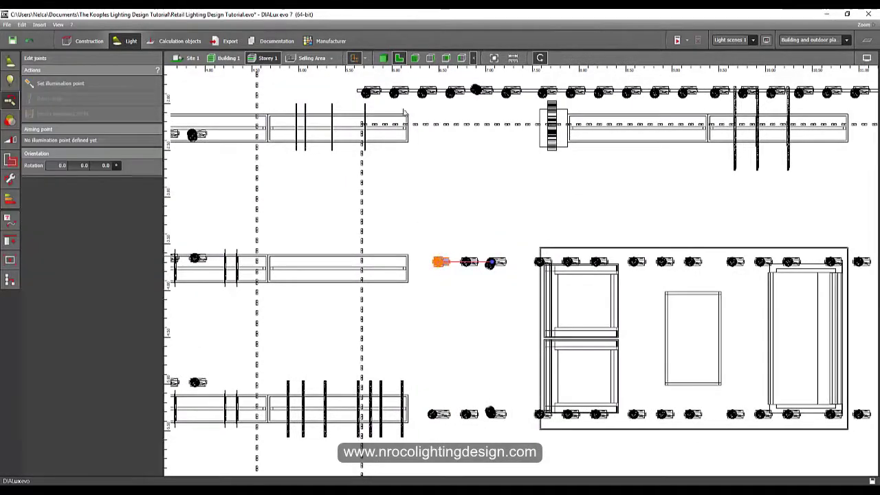
{"action": "left_click", "coordinate": [383, 58]}
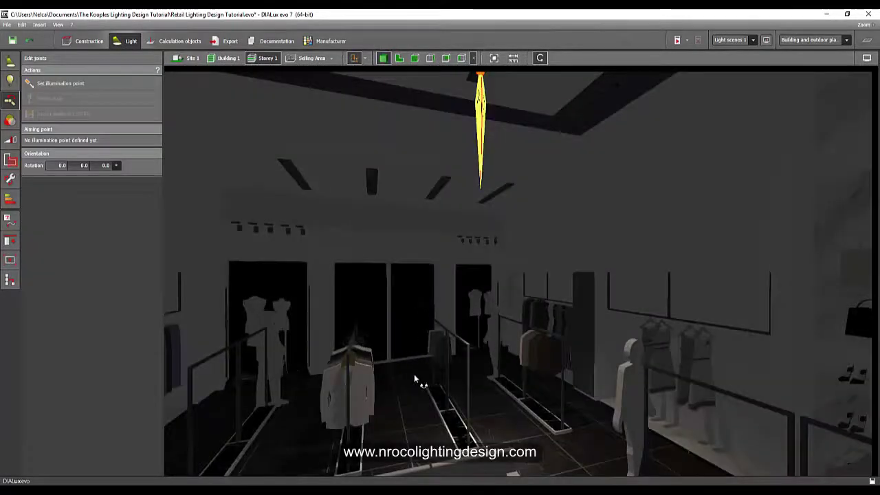
{"action": "left_click", "coordinate": [61, 83]}
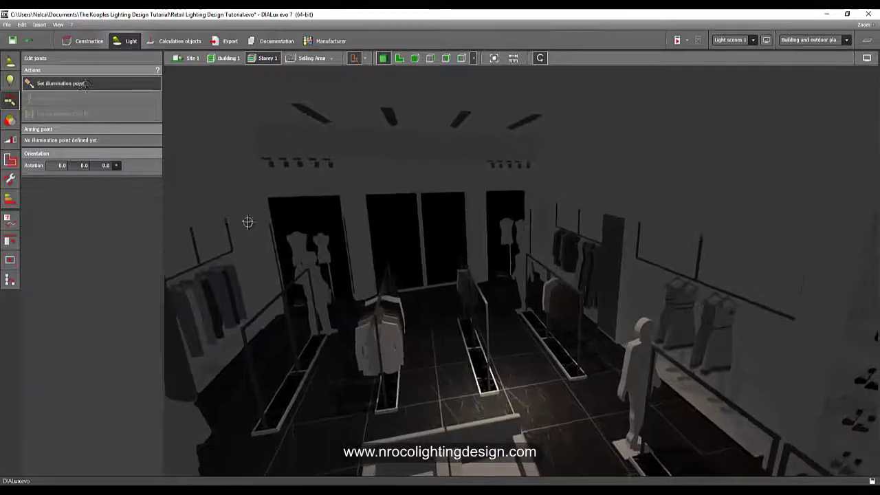
{"action": "left_click", "coordinate": [483, 378]}
{"action": "right_click_drag", "start_coordinate": [444, 376], "coordinate": [433, 278]}
{"action": "scroll", "coordinate": [434, 278], "scroll_direction": "up", "scroll_amount": 2}
{"action": "middle_click_drag", "start_coordinate": [453, 279], "coordinate": [513, 283]}
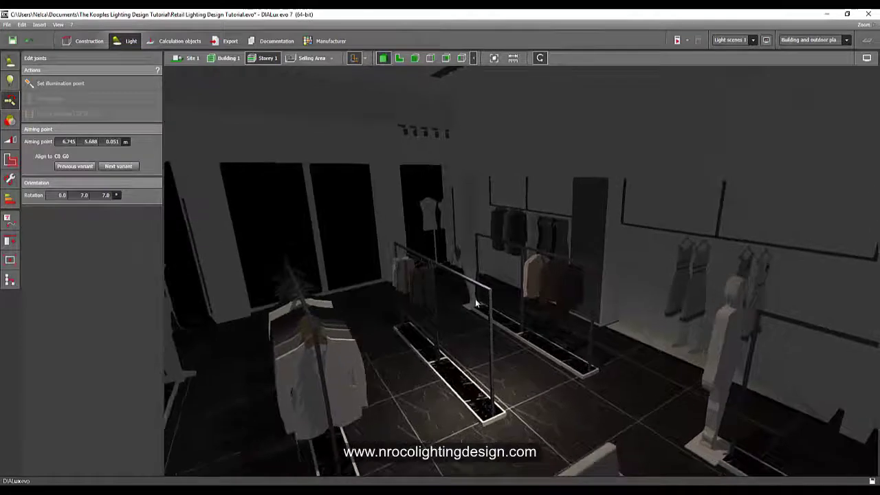
{"action": "right_click_drag", "start_coordinate": [463, 426], "coordinate": [474, 413]}
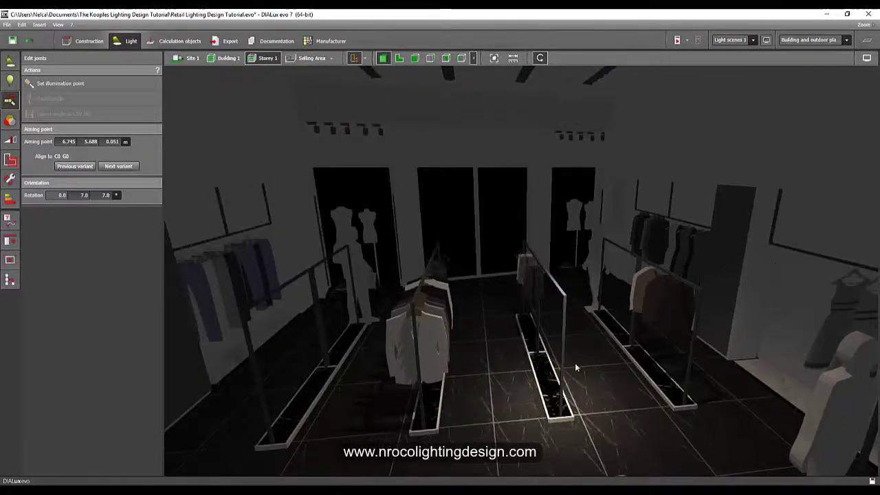
- Clear the spotlight selection and review the clothing rails, mannequins and ceiling tracks throughout the shop in 3D
{"action": "right_click_drag", "start_coordinate": [518, 308], "coordinate": [387, 340]}
{"action": "right_click_drag", "start_coordinate": [548, 271], "coordinate": [470, 392]}
{"action": "left_click", "coordinate": [437, 388]}
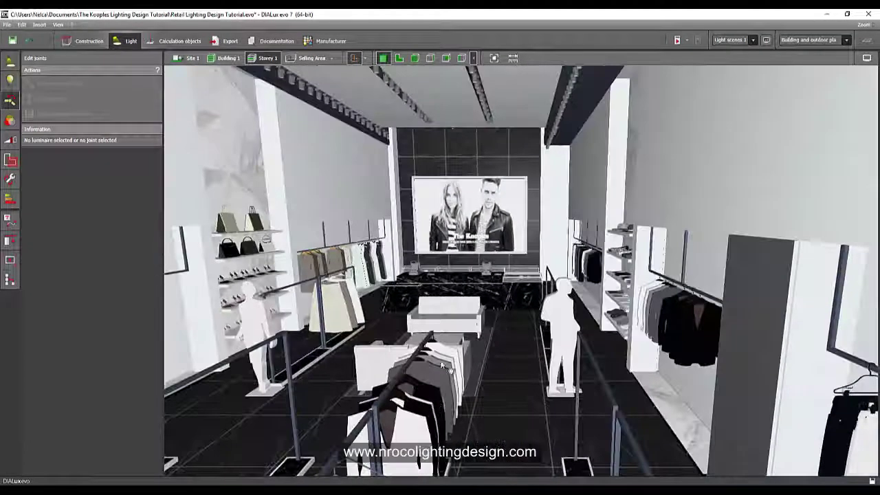
{"action": "middle_click_drag", "start_coordinate": [441, 366], "coordinate": [462, 474]}
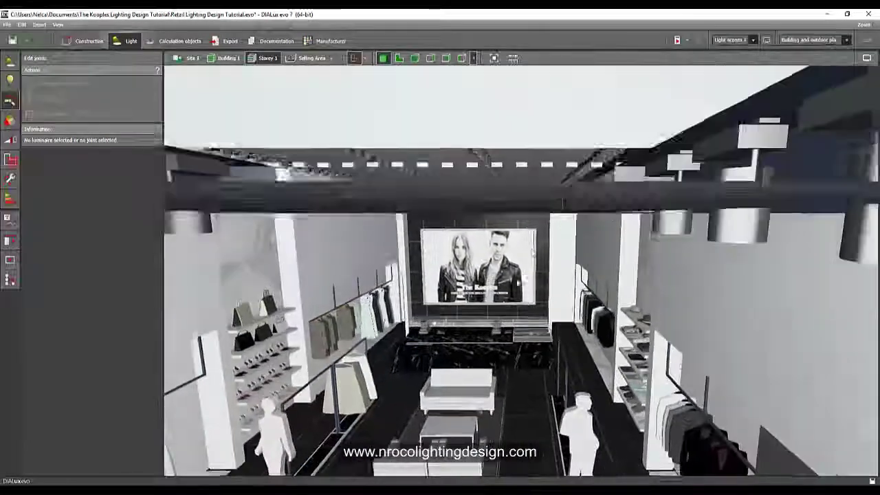
{"action": "scroll", "coordinate": [700, 228], "scroll_direction": "up", "scroll_amount": 3}
{"action": "right_click_drag", "start_coordinate": [706, 223], "coordinate": [426, 268]}
{"action": "scroll", "coordinate": [482, 263], "scroll_direction": "up", "scroll_amount": 2}
{"action": "right_click_drag", "start_coordinate": [474, 311], "coordinate": [433, 381]}
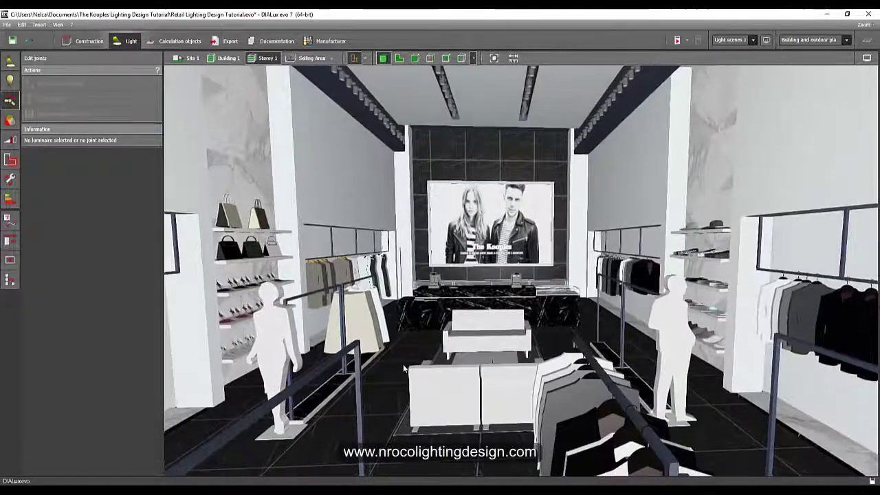